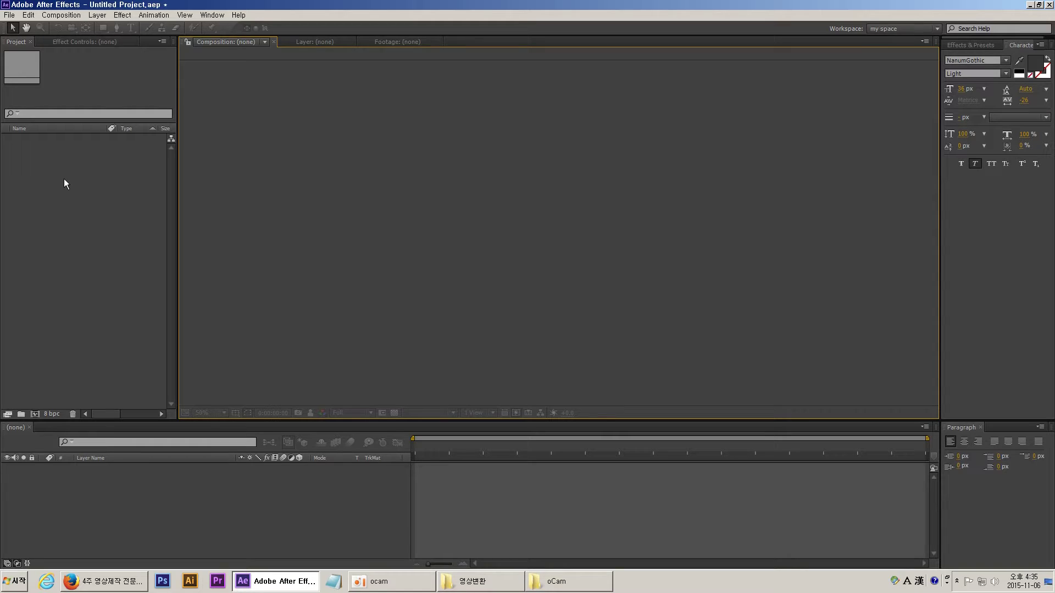
Import the JPEG images from abstract-22122_1920 through sky-232000_1920, together with the Automnal Sky Motion.mp4 video, into the project.
click(61, 177)
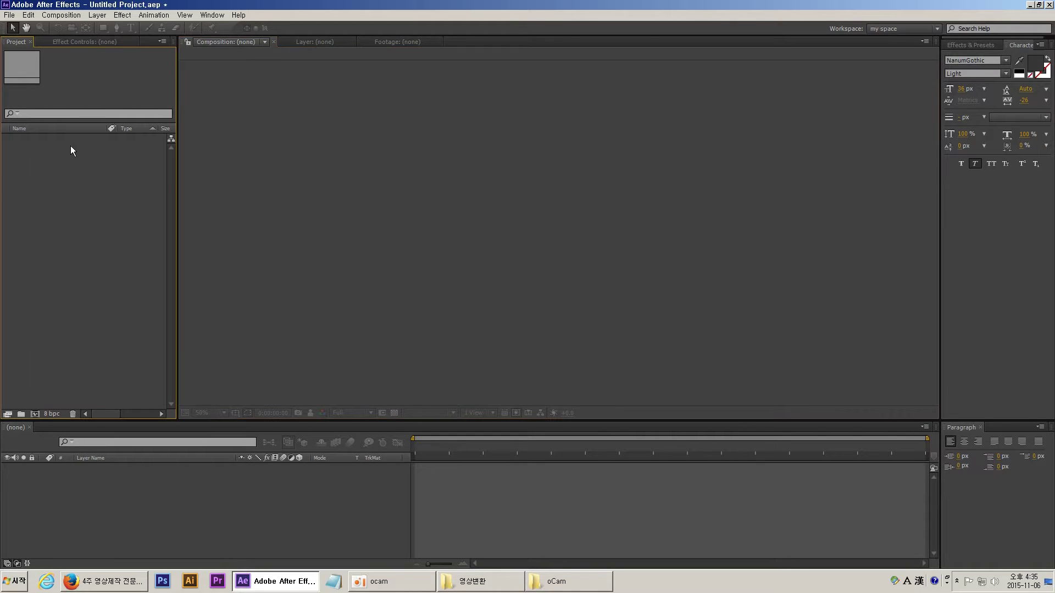
right_click(49, 180)
mouse_move(91, 216)
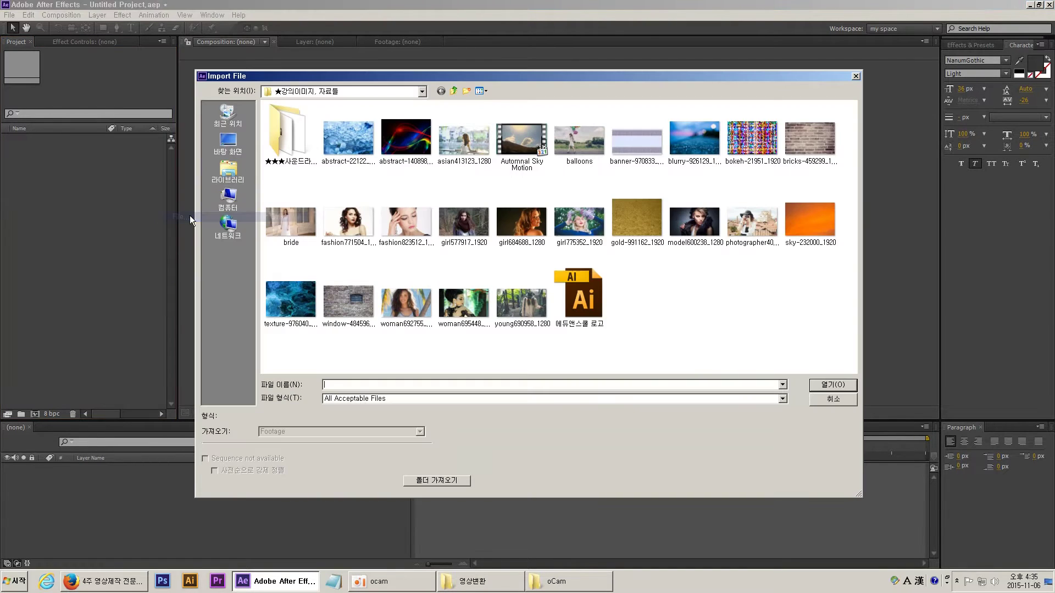
click(190, 216)
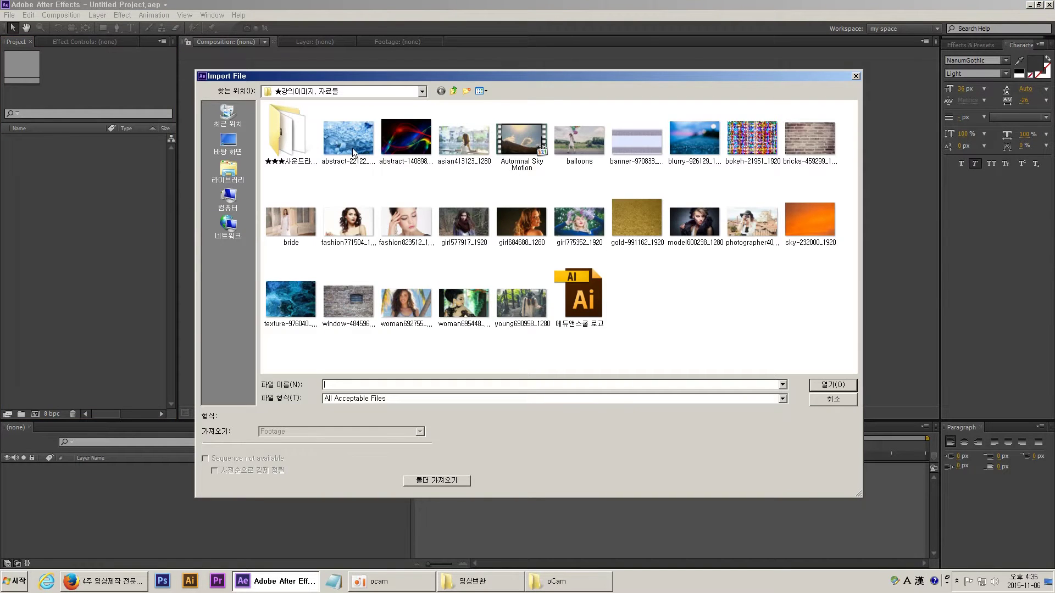
click(352, 147)
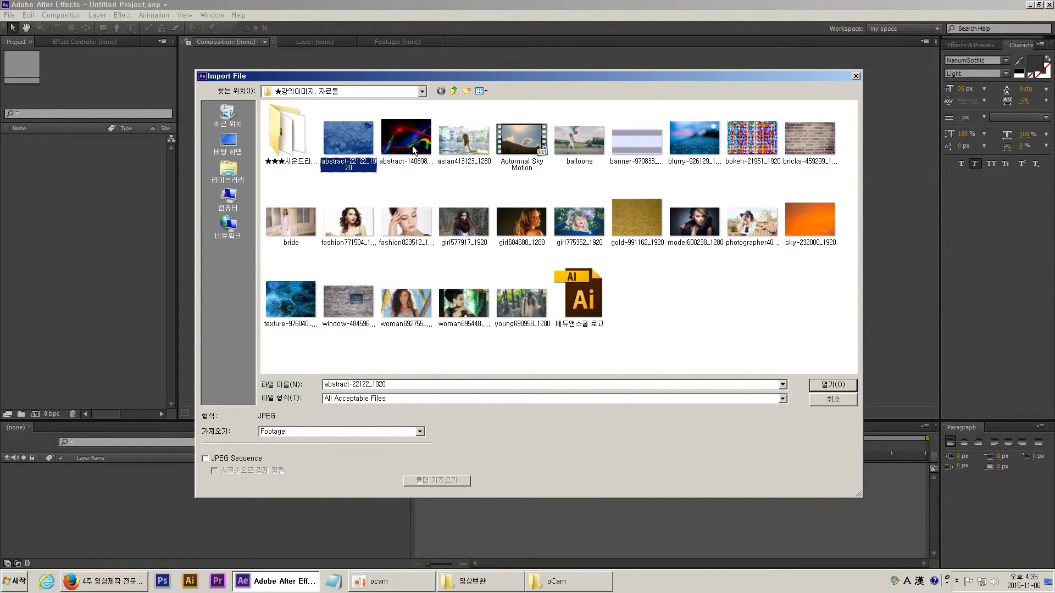
shift+click(464, 142)
shift+click(618, 139)
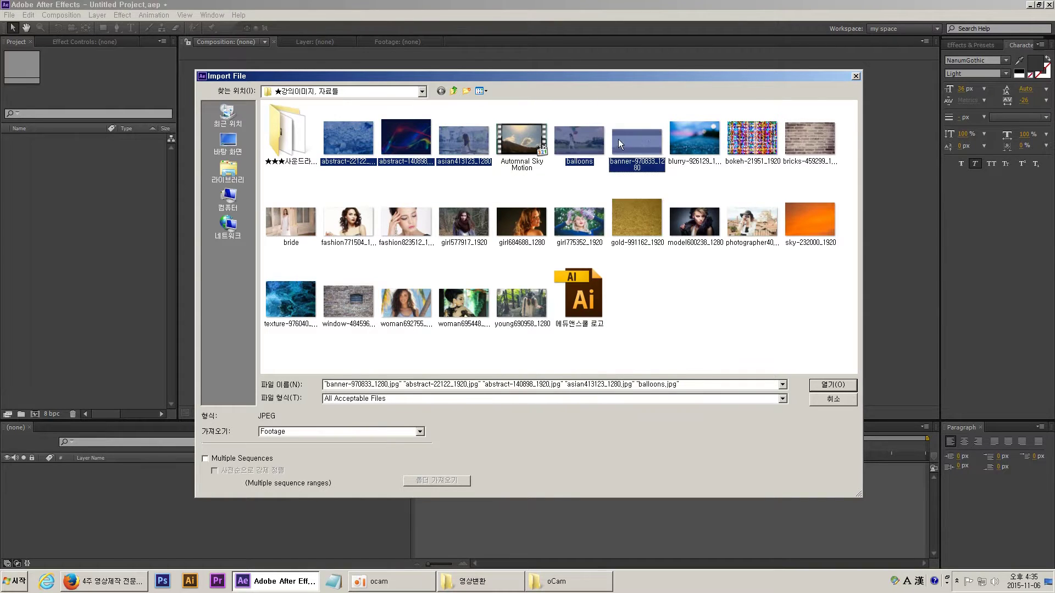
shift+click(683, 131)
shift+click(809, 138)
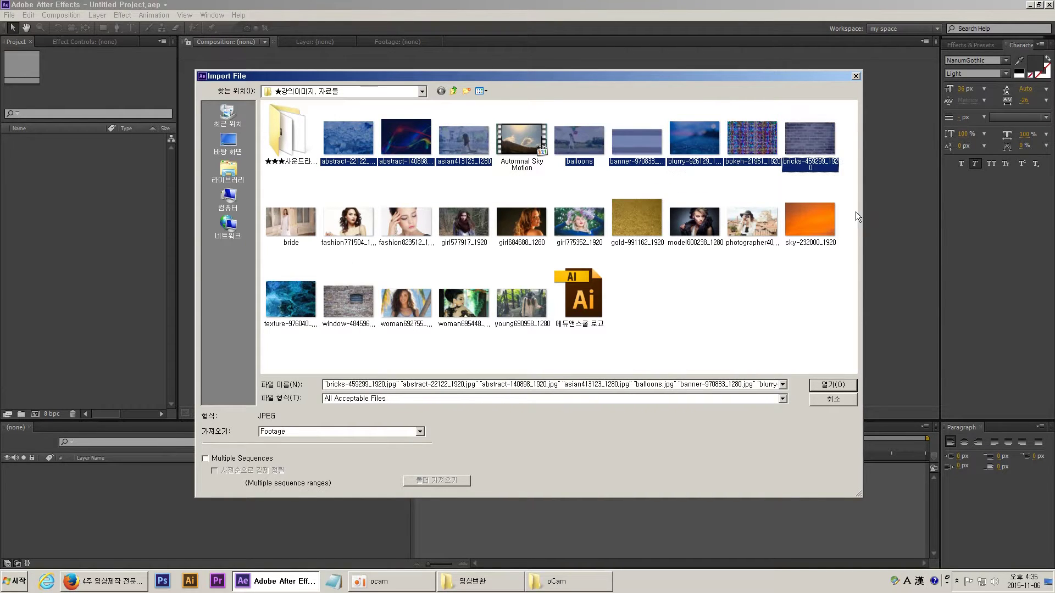
drag(856, 212, 269, 220)
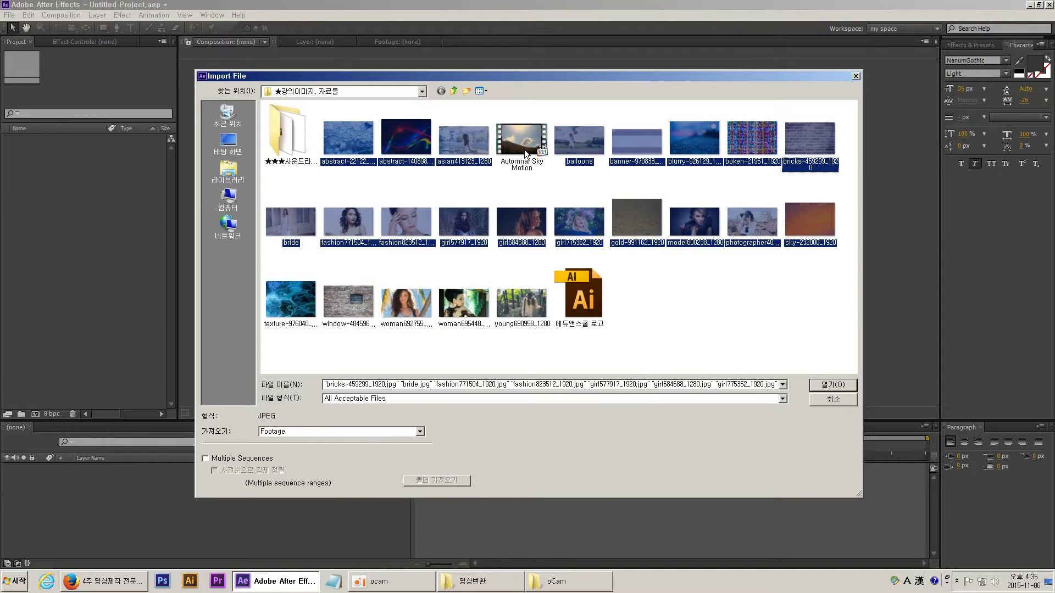
ctrl+click(522, 144)
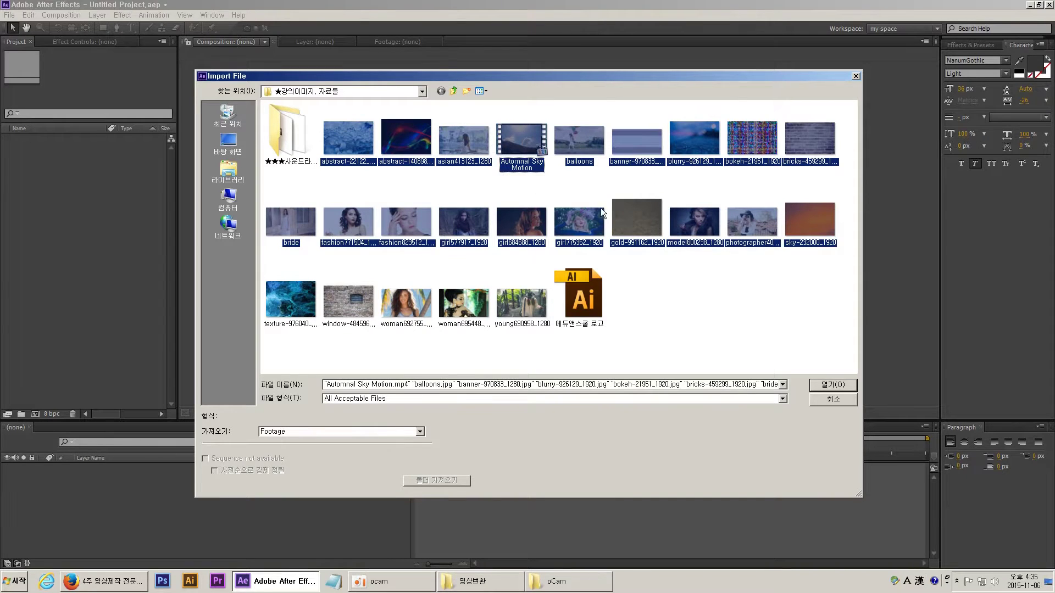
click(829, 386)
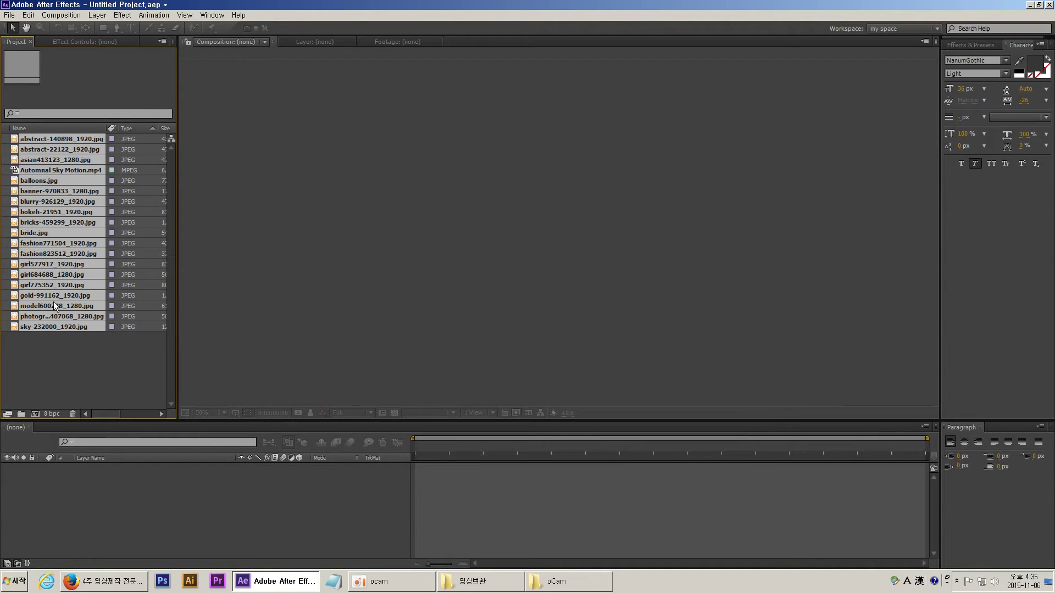
click(61, 343)
click(308, 220)
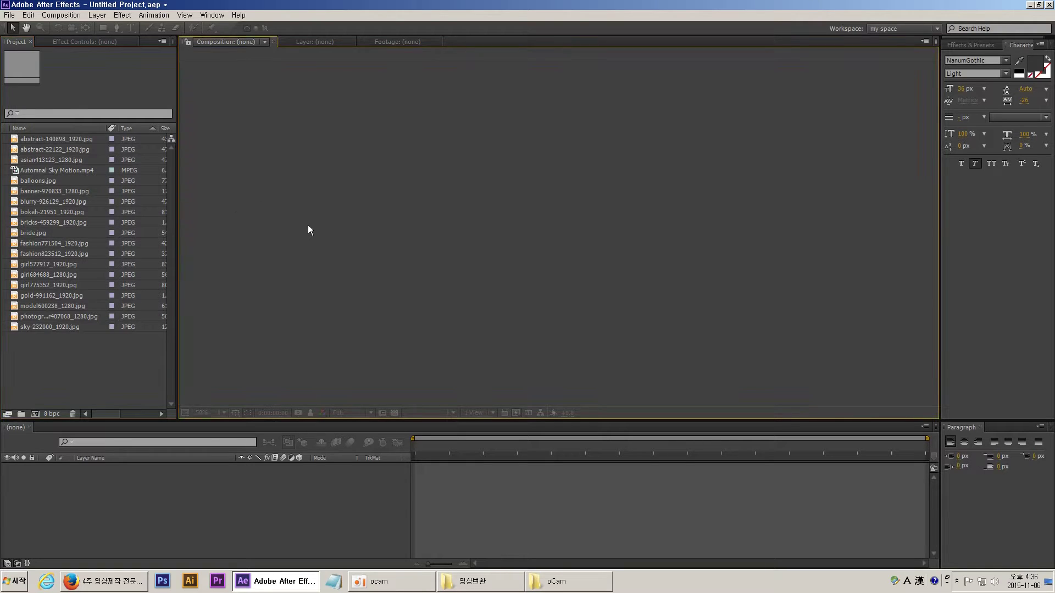
key(ctrl+n)
drag(840, 90, 382, 89)
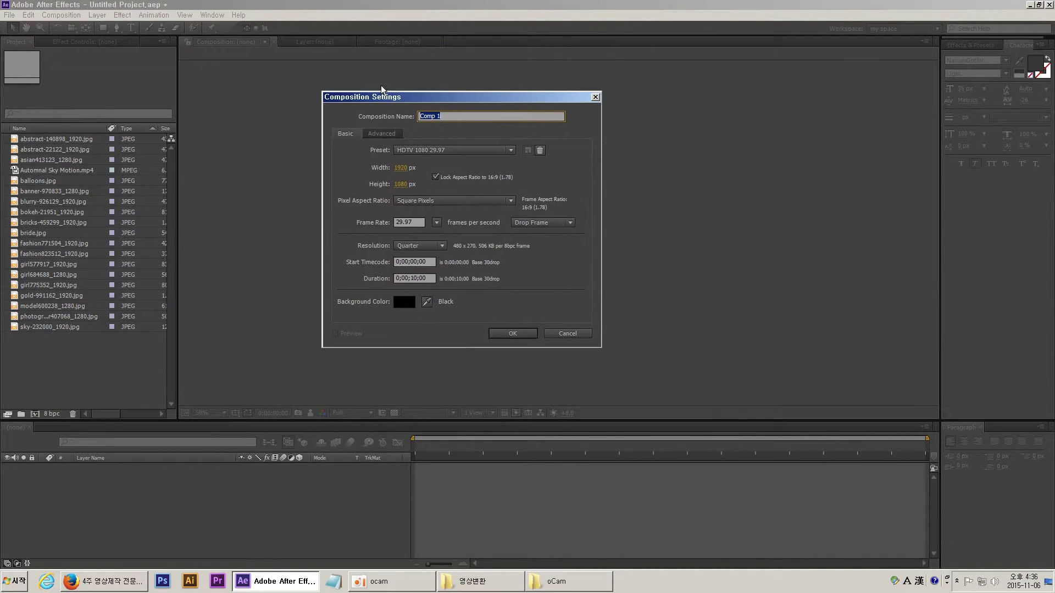
key(Escape)
Create a composition named "main comp" at 1280 x 720 px, 25 frames per second, with a duration of 20 seconds.
click(61, 14)
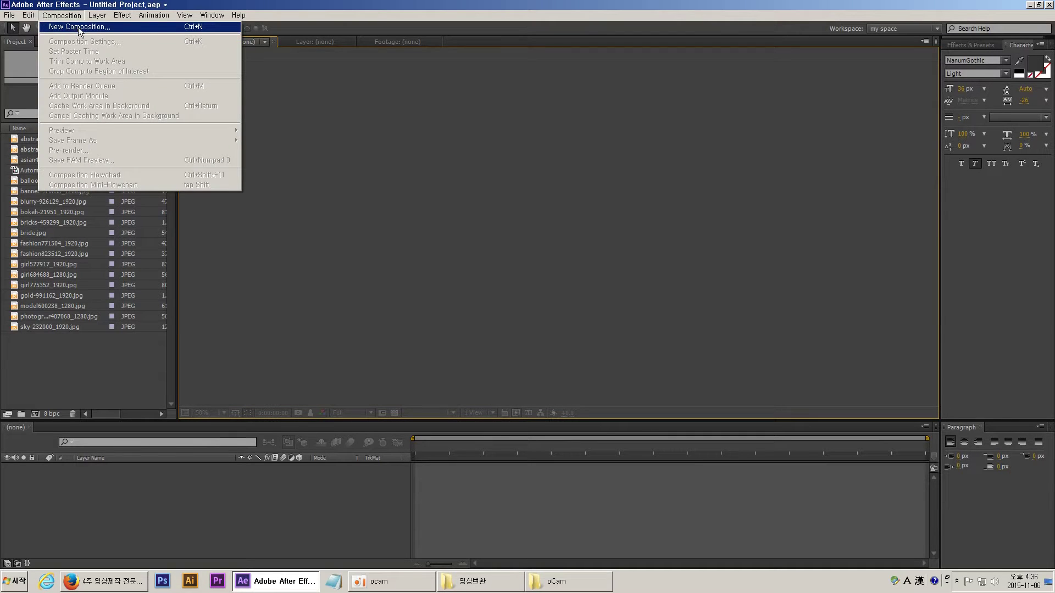
click(87, 28)
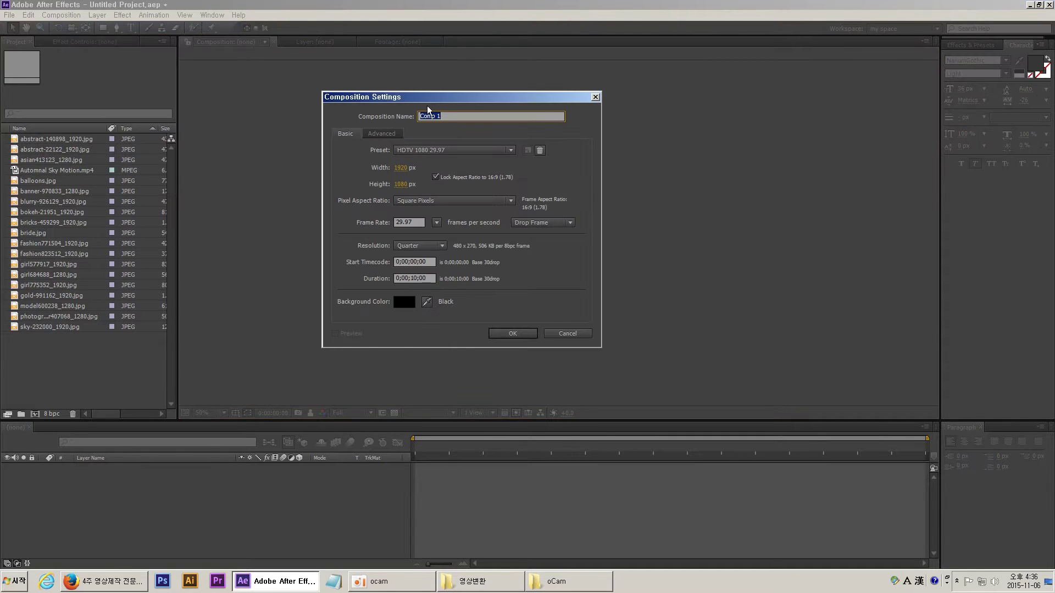
drag(428, 109, 554, 106)
text(main c)
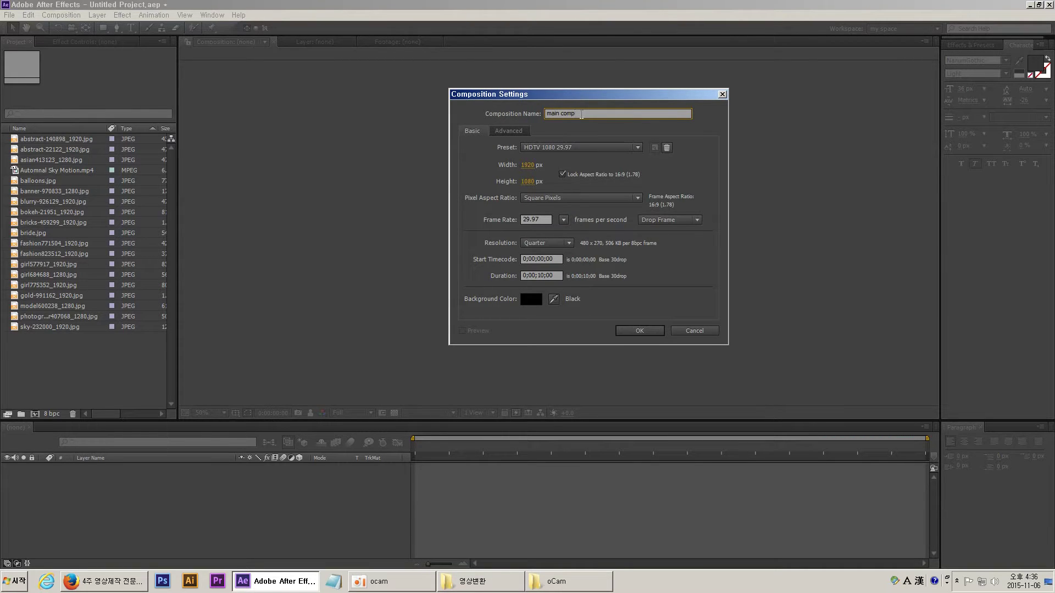
click(532, 165)
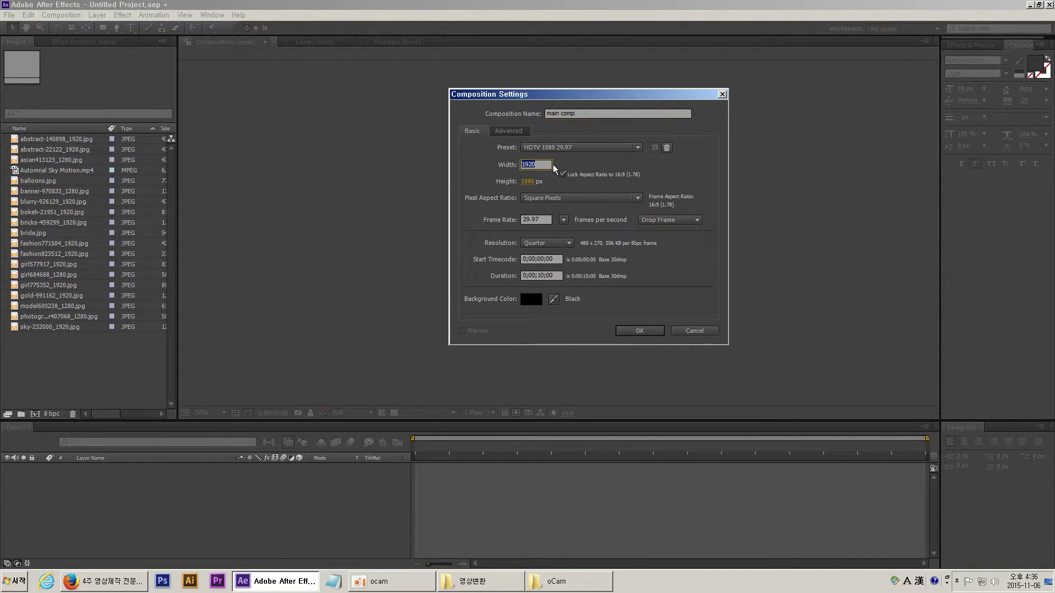
text(1280)
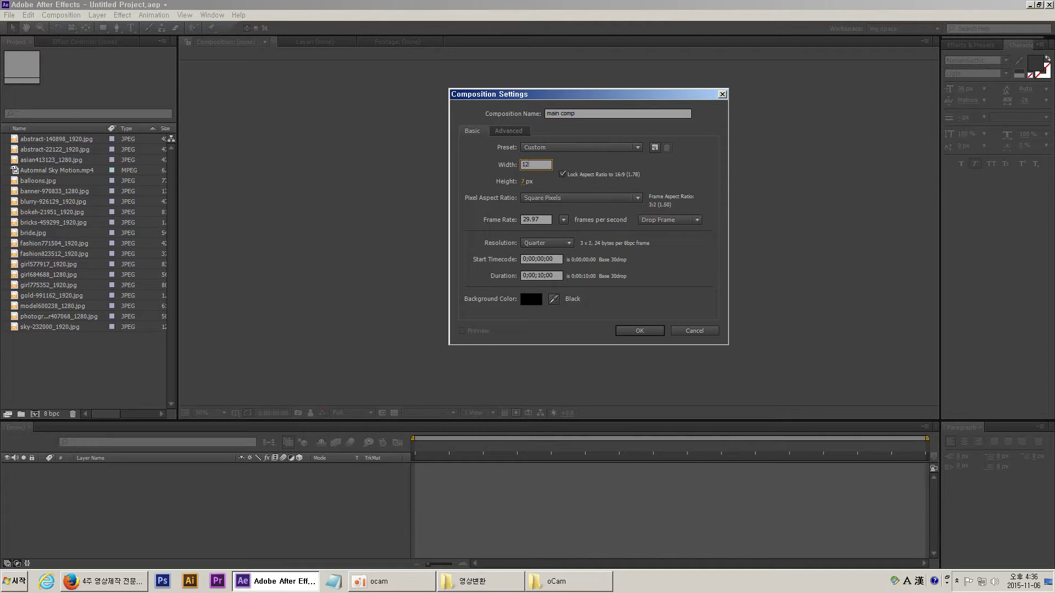
click(543, 223)
text(25)
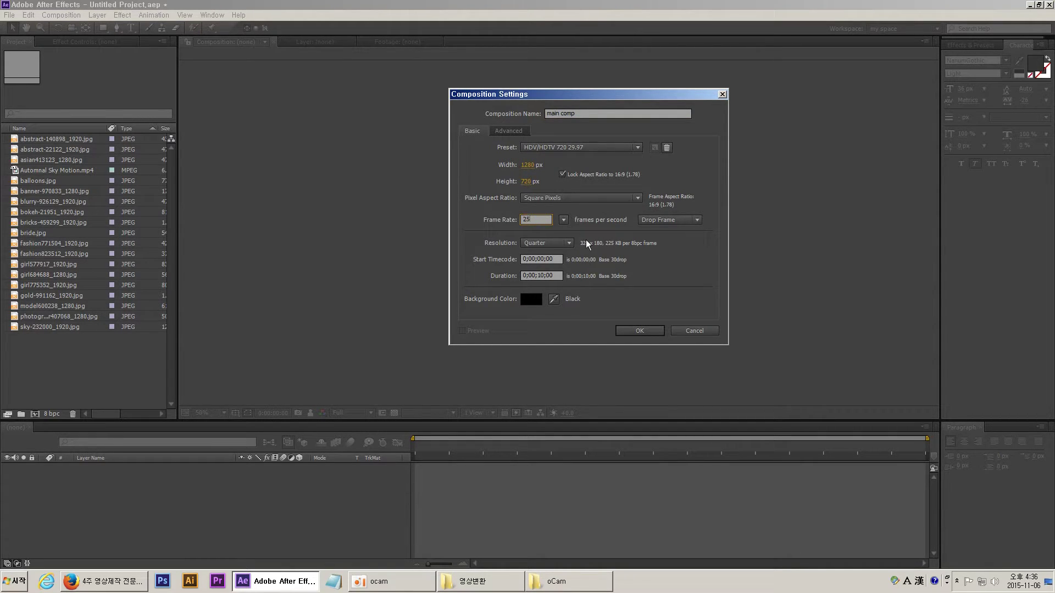
click(539, 276)
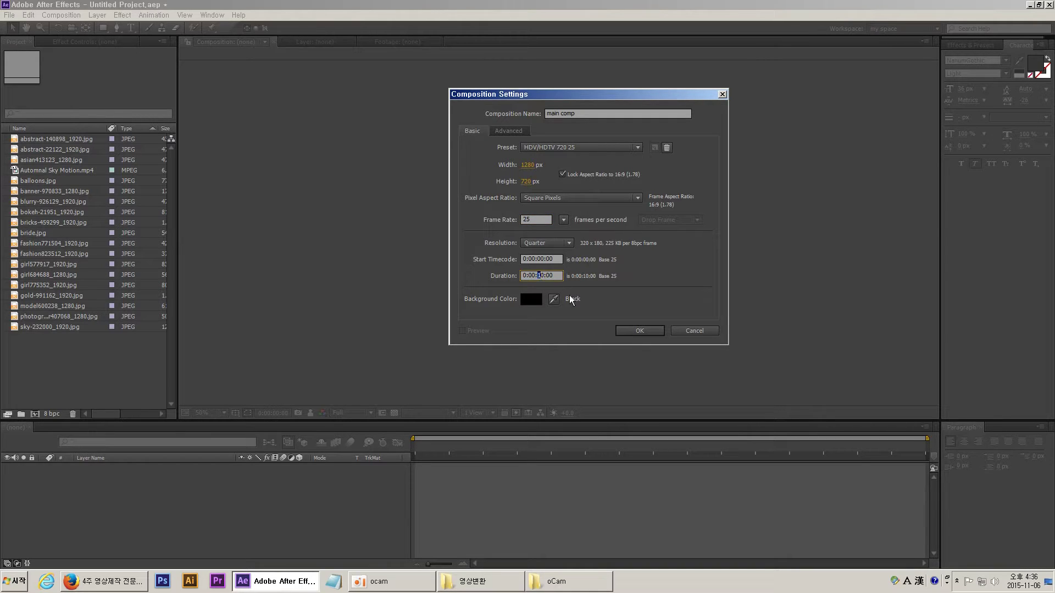
text(2)
click(640, 330)
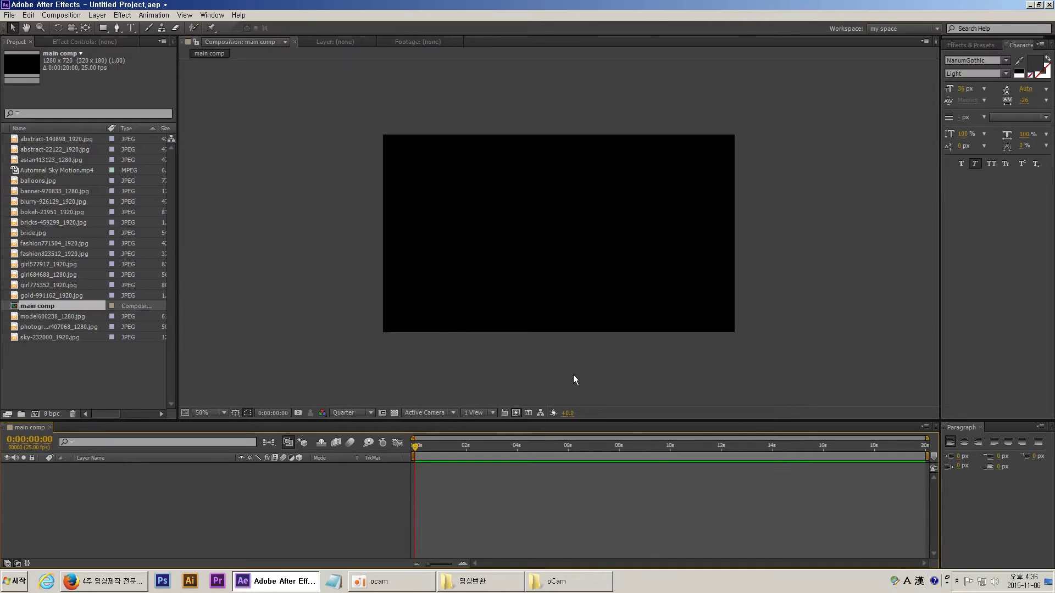
Close the Paragraph panel to widen the timeline, and bring the playhead back to 0:00:00:01.
drag(766, 442, 938, 463)
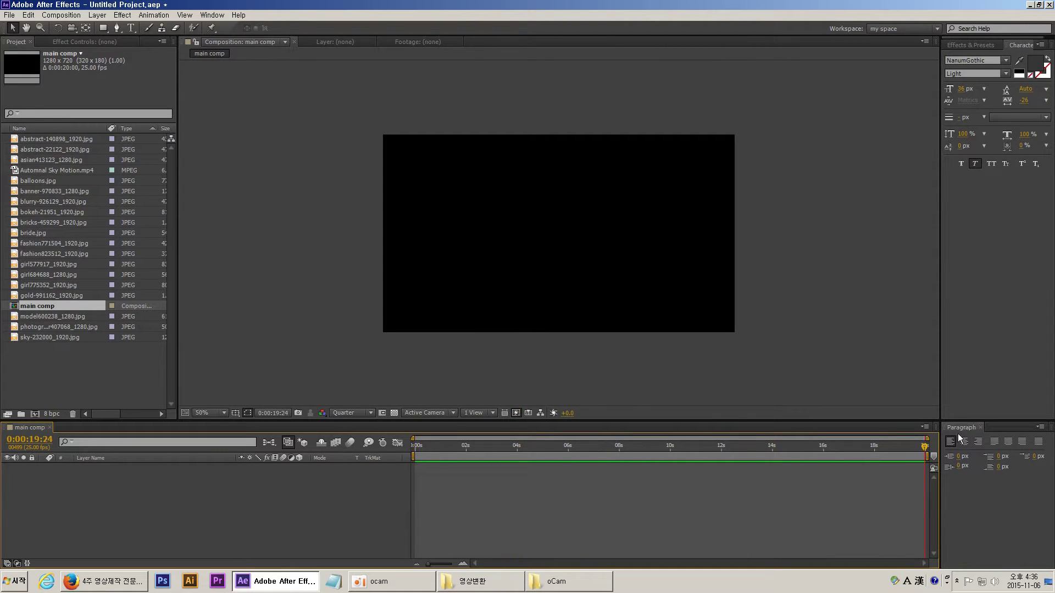
click(980, 427)
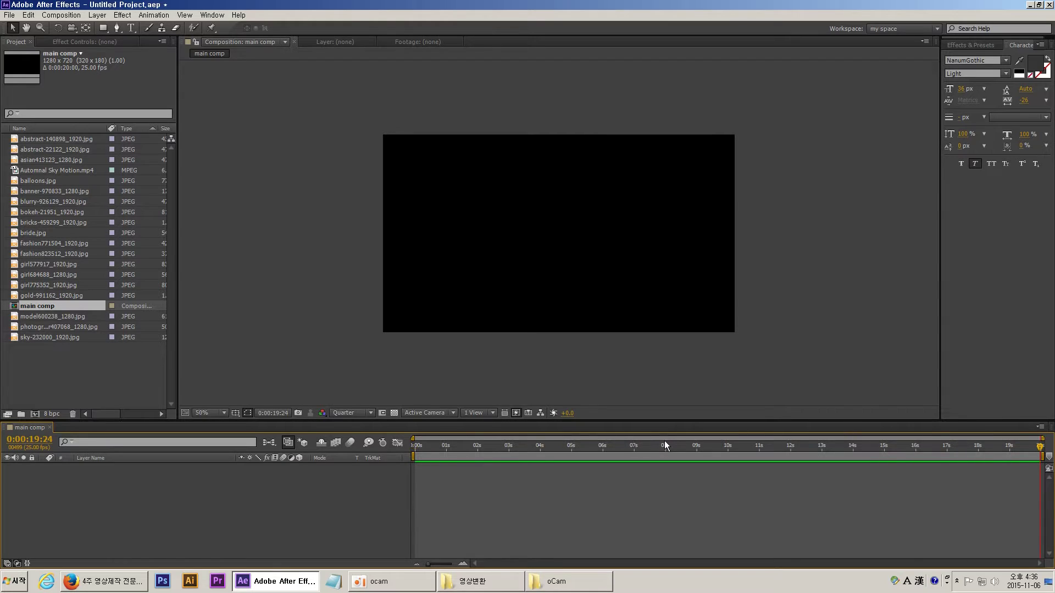
click(416, 442)
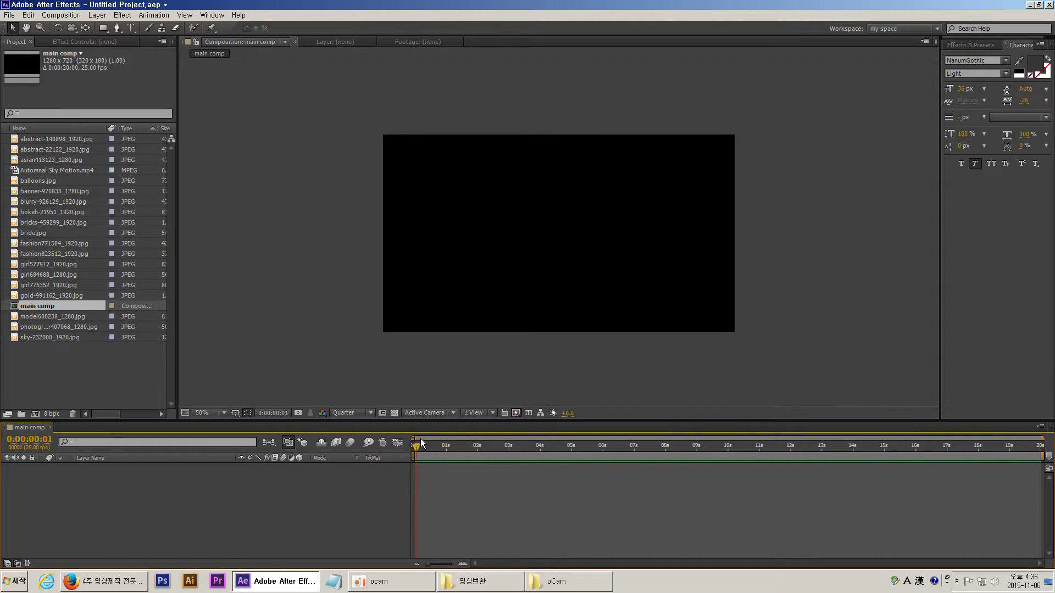
Add all imported images and the Automnal Sky Motion video as layers in main comp's timeline, leaving out the composition itself.
click(42, 140)
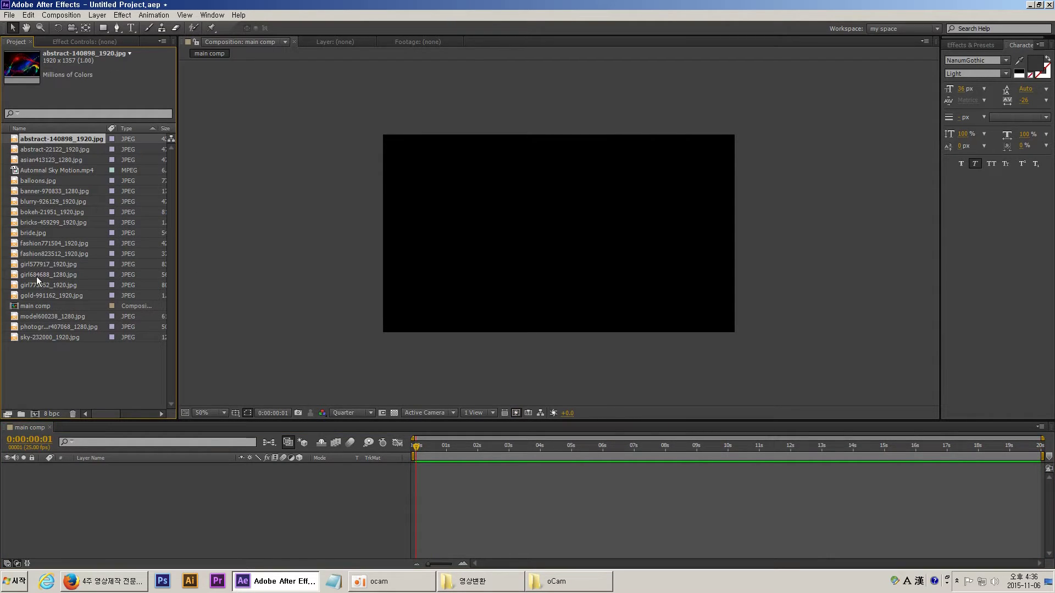
shift+click(40, 296)
ctrl+click(34, 316)
ctrl+click(34, 327)
ctrl+click(34, 337)
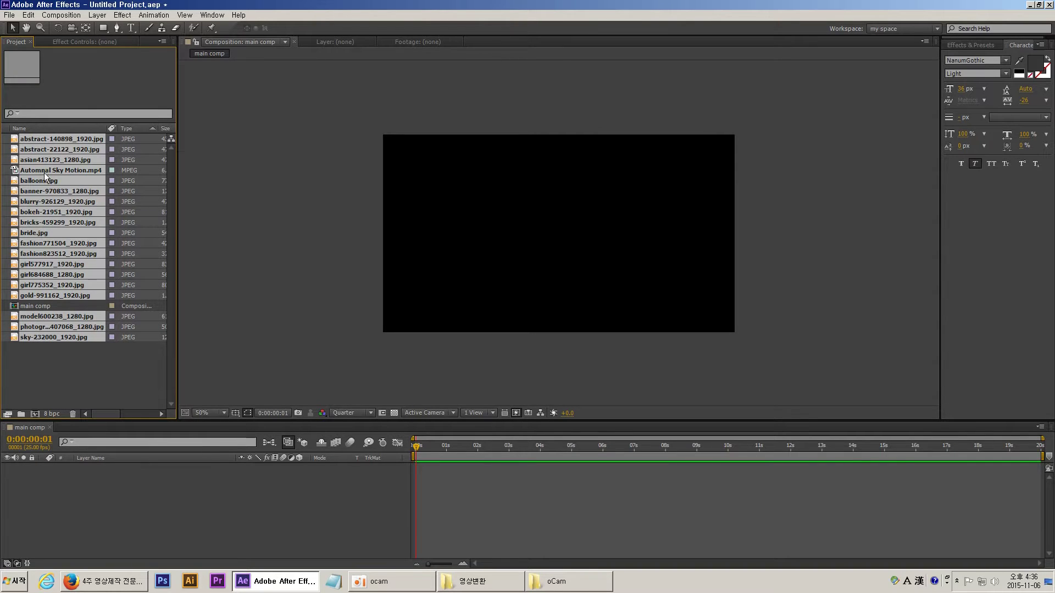
drag(77, 205, 71, 501)
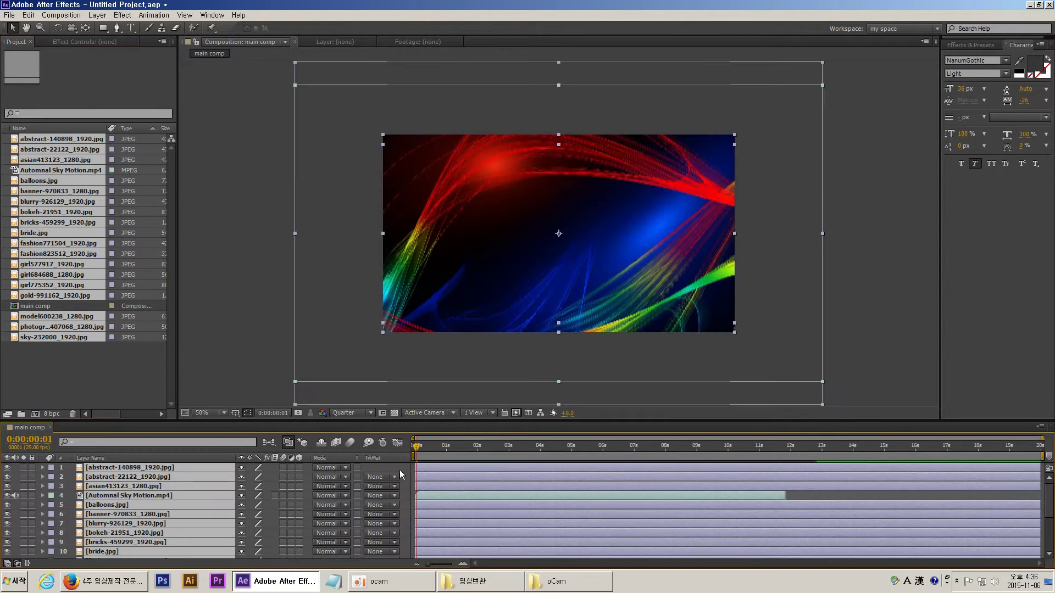
Place the playhead at 0:00:01:12, and shorten all selected layers so they end at about 18 seconds.
drag(419, 444, 459, 446)
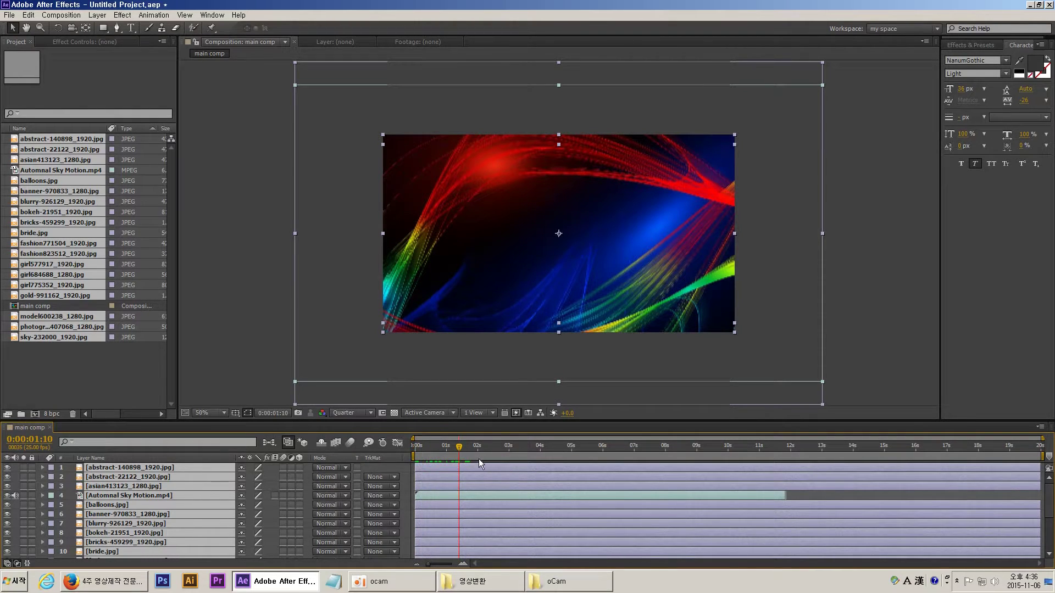
drag(437, 446, 461, 454)
drag(1038, 468, 985, 468)
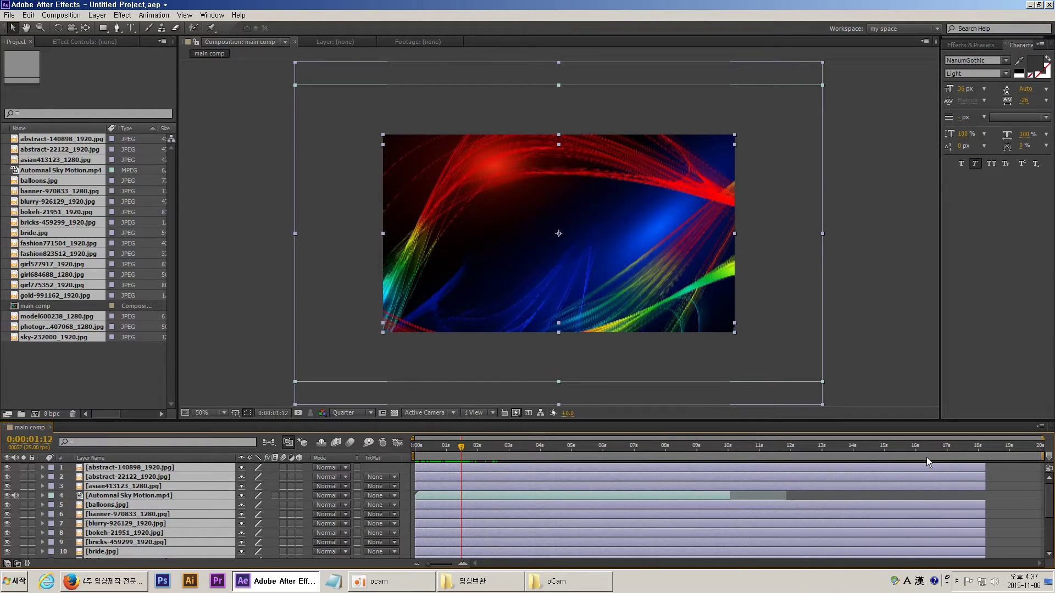
Trim the out points of all selected layers at 0:00:01:22, and then reset them to 0:00:03:10.
drag(461, 450, 476, 549)
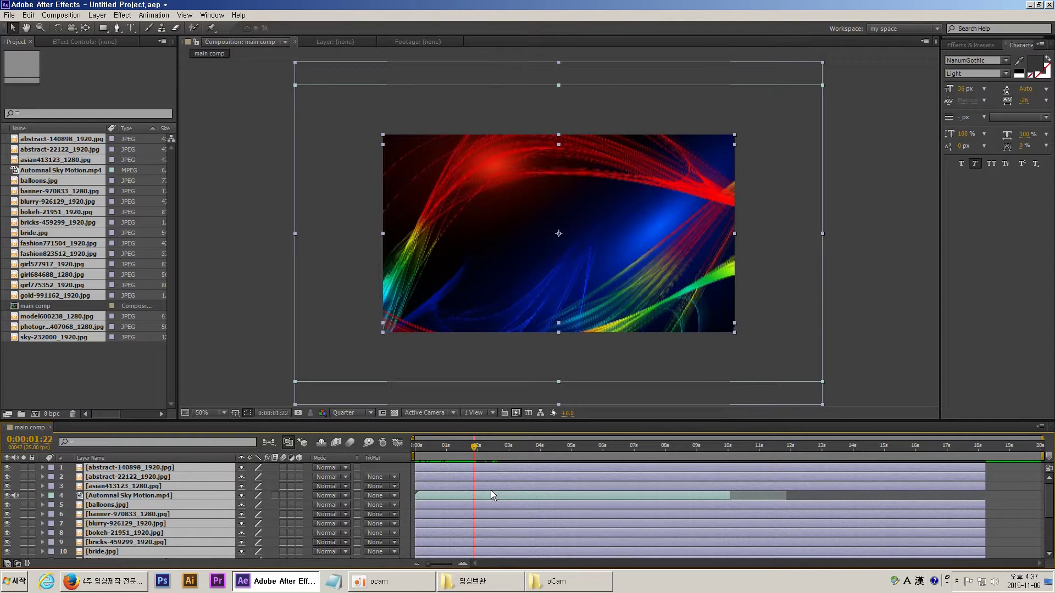
key(alt+])
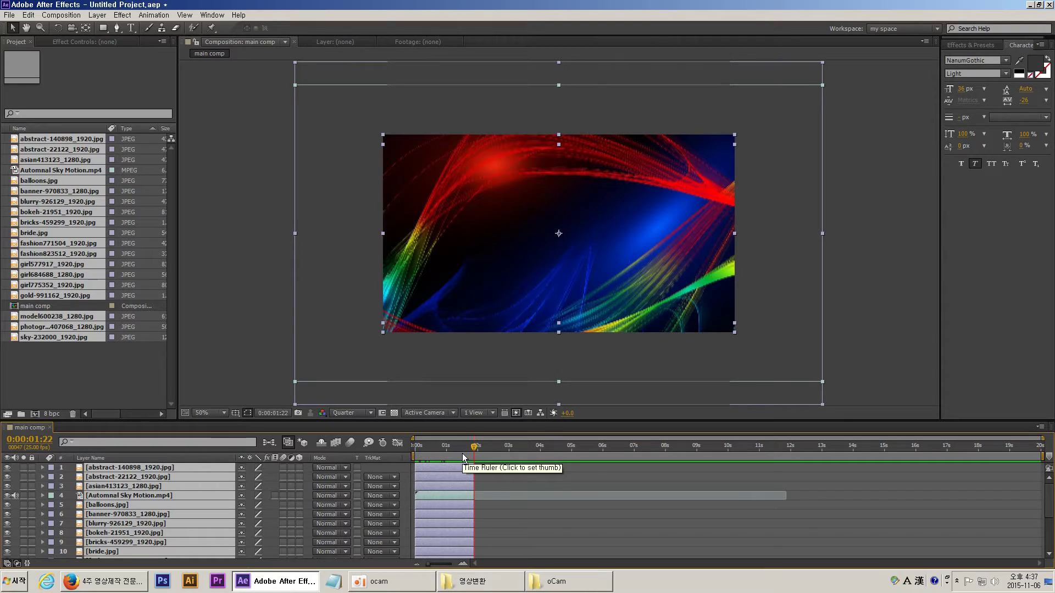
click(510, 446)
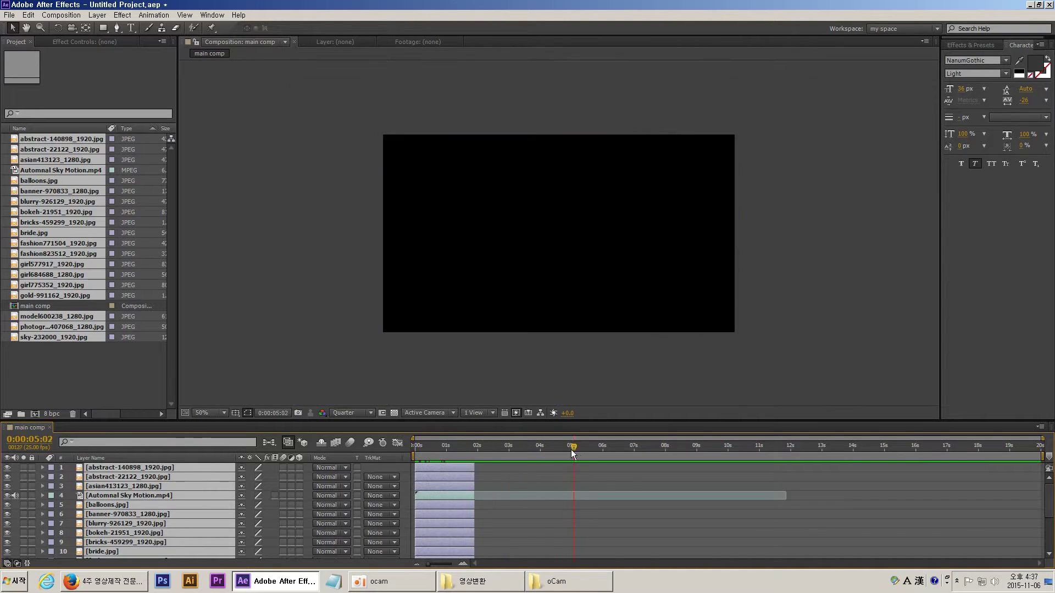
drag(571, 449, 523, 453)
key(alt+bracketright)
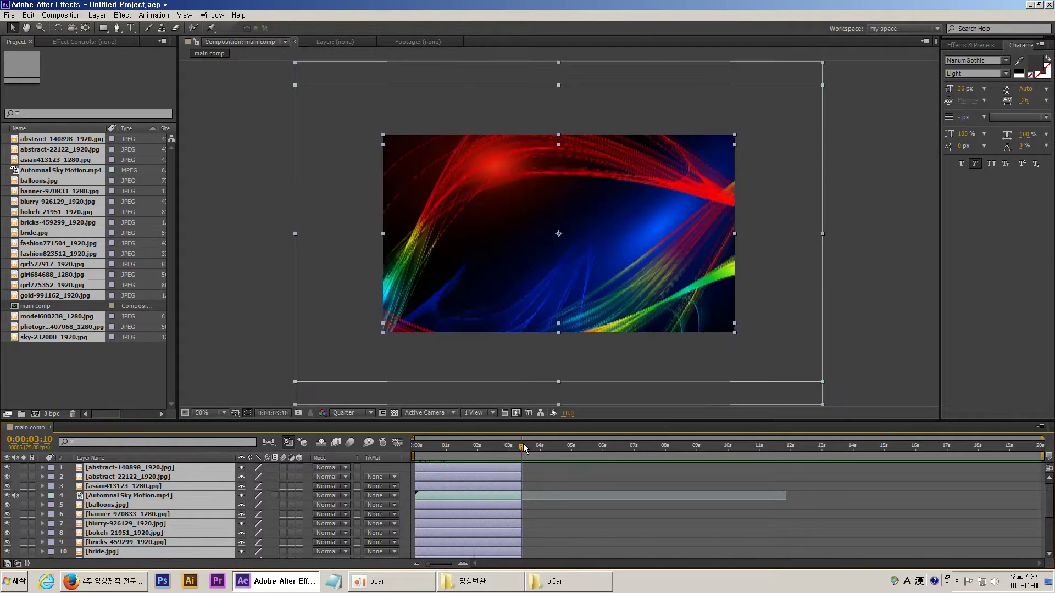
Extend the out points of all selected layers, and shift the layers along the timeline so they end just before 7 seconds.
drag(520, 458, 724, 447)
key(alt+bracketright)
key(bracketright)
key(bracketright)
key(bracketright)
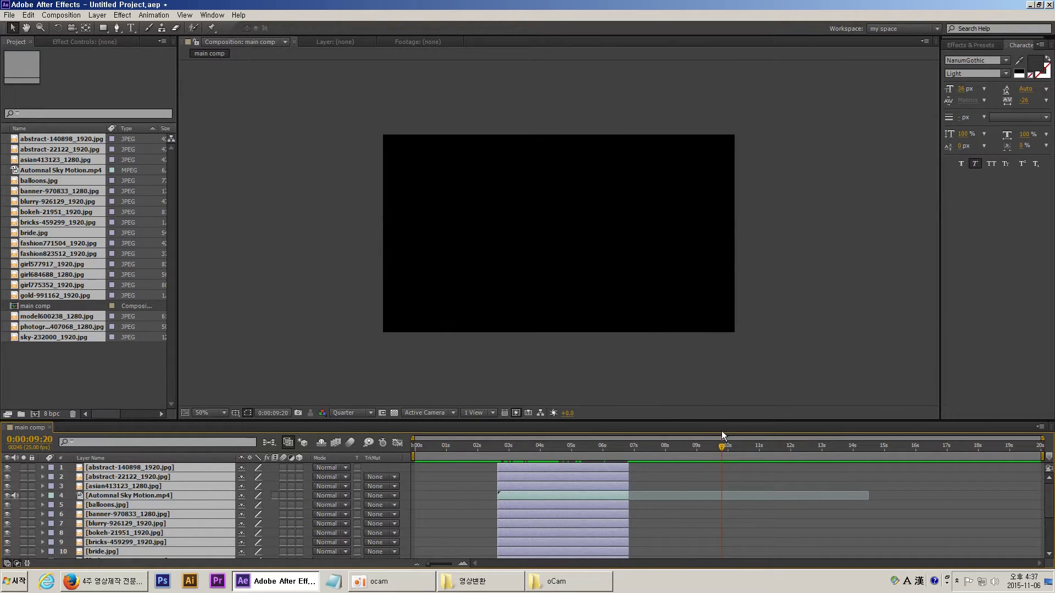
Move all selected layers to start at 0:00:09:20, then back to start at 0:00:03:09, and place the playhead at 0:00:09:18.
key(bracketleft)
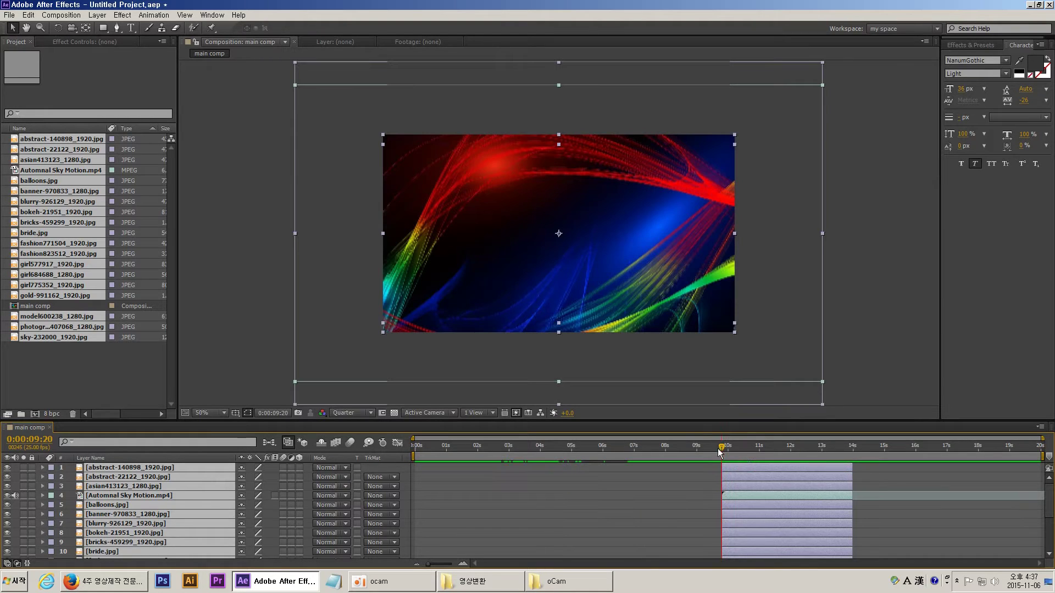
drag(717, 448, 533, 451)
key(bracketleft)
key(shift+Page_Up)
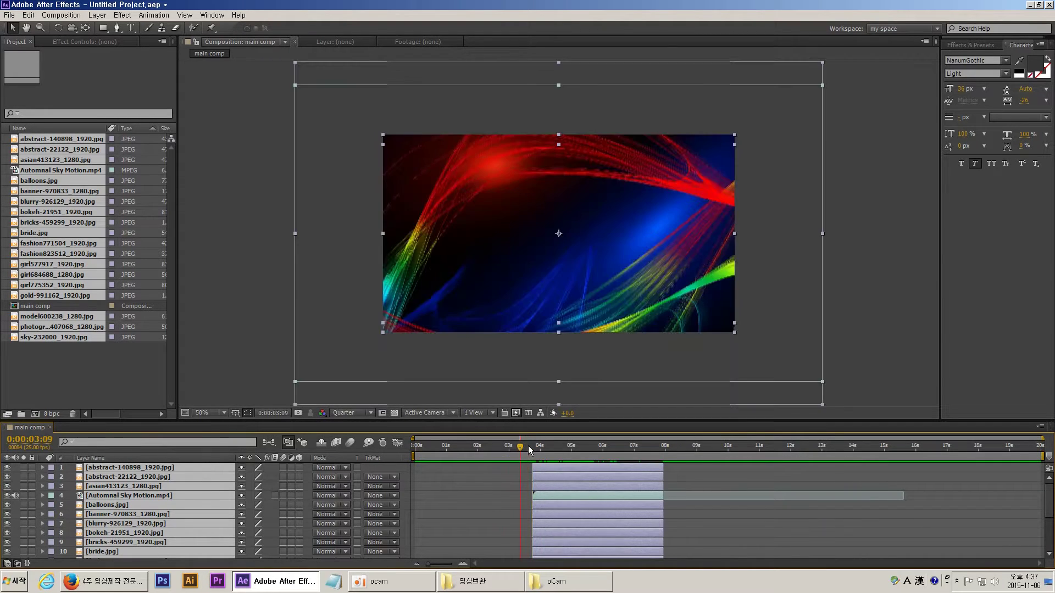
key(bracketleft)
click(724, 454)
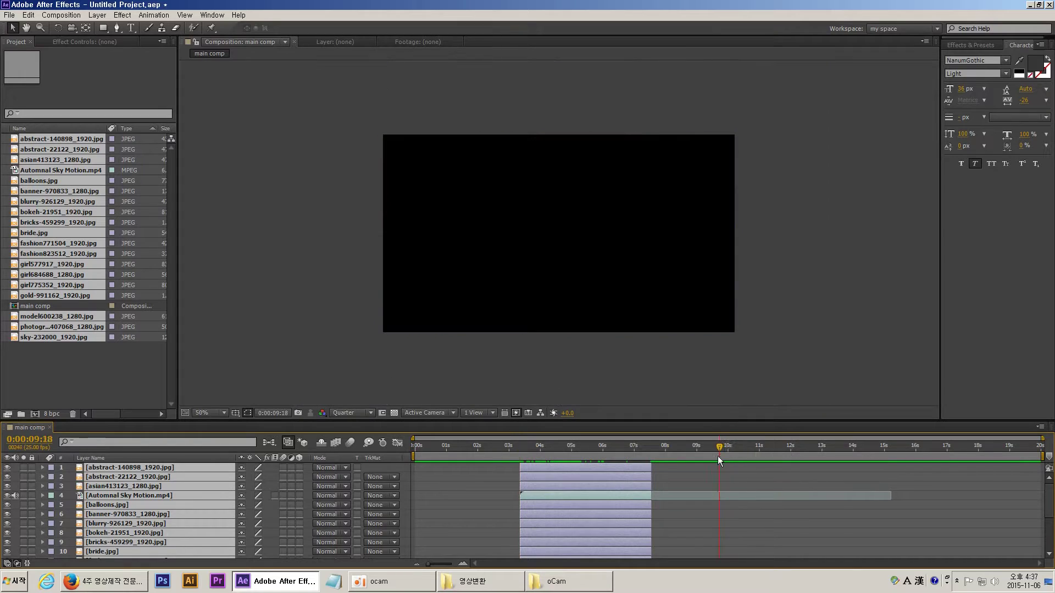
Move all selected layers so they end at 0:00:09:20, then shift them back to start at 0:00:00:00.
key(bracketright)
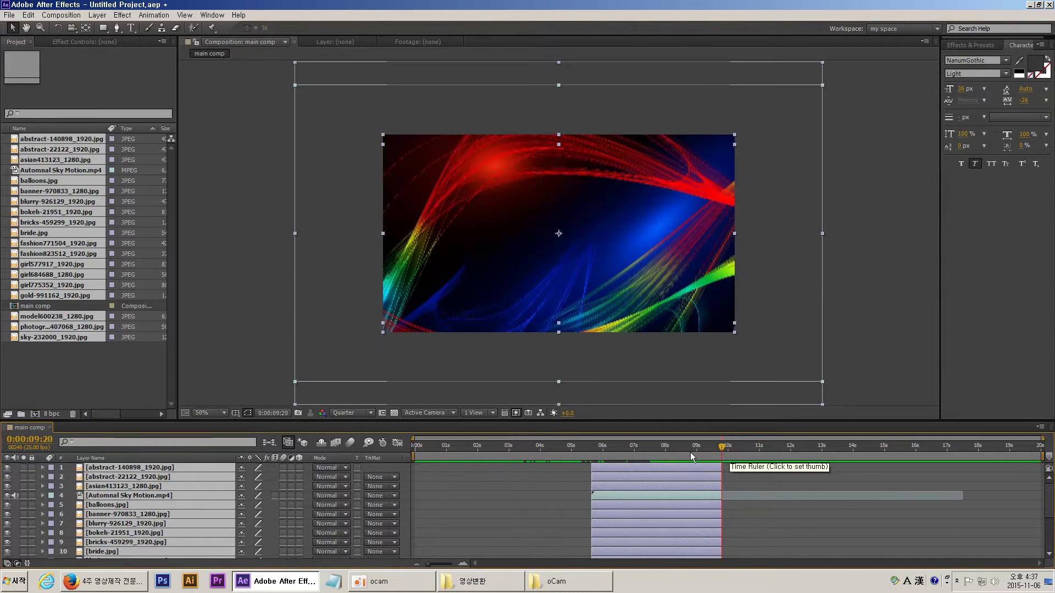
click(426, 447)
key(Home)
key(bracketleft)
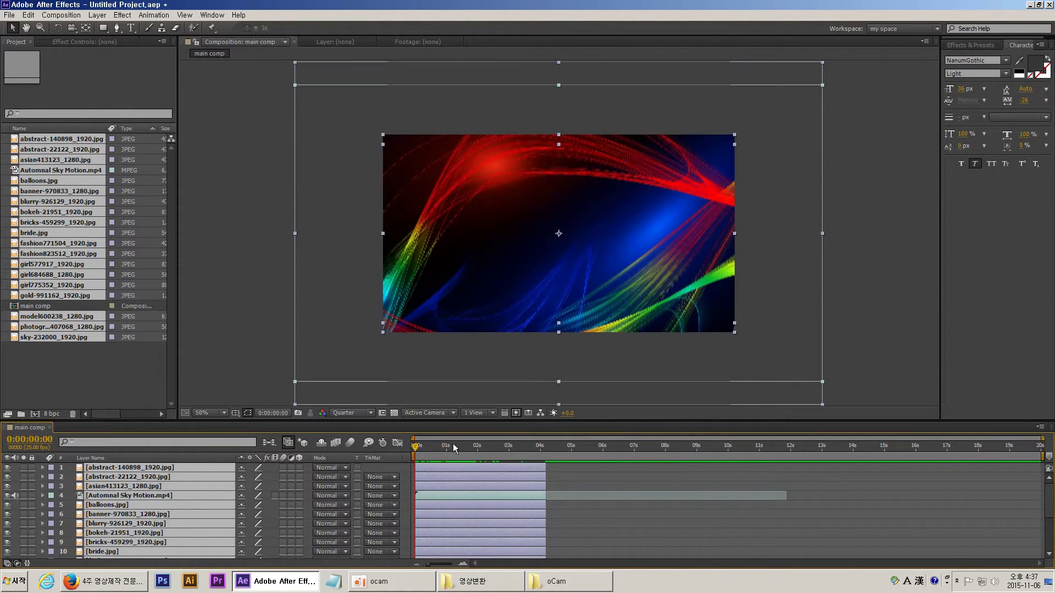
Move all selected layers to start at about 9.5 seconds, and trim their in points at 0:00:11:03.
click(750, 443)
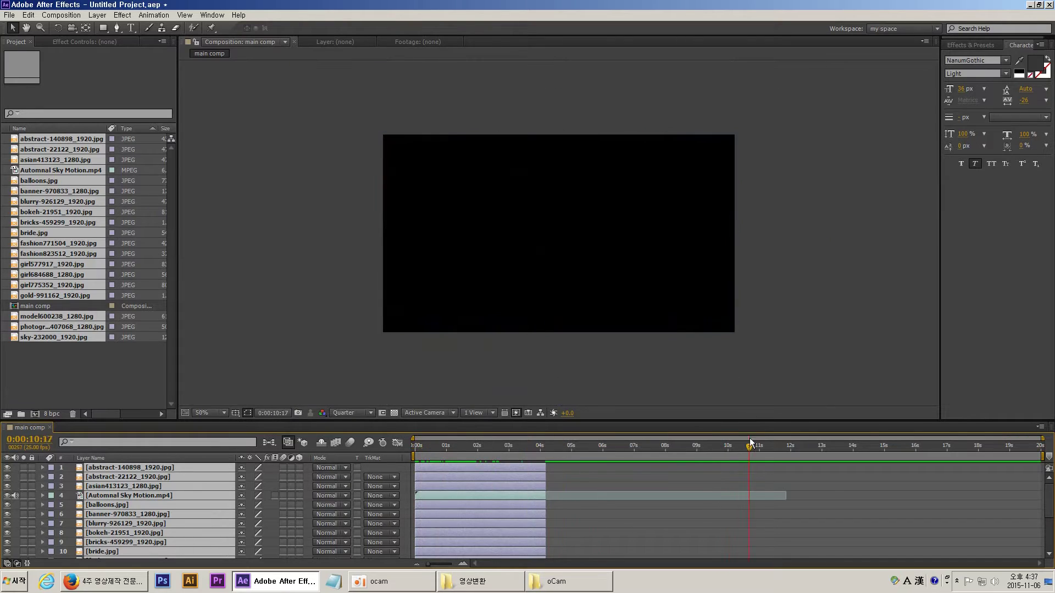
key(bracketleft)
click(763, 447)
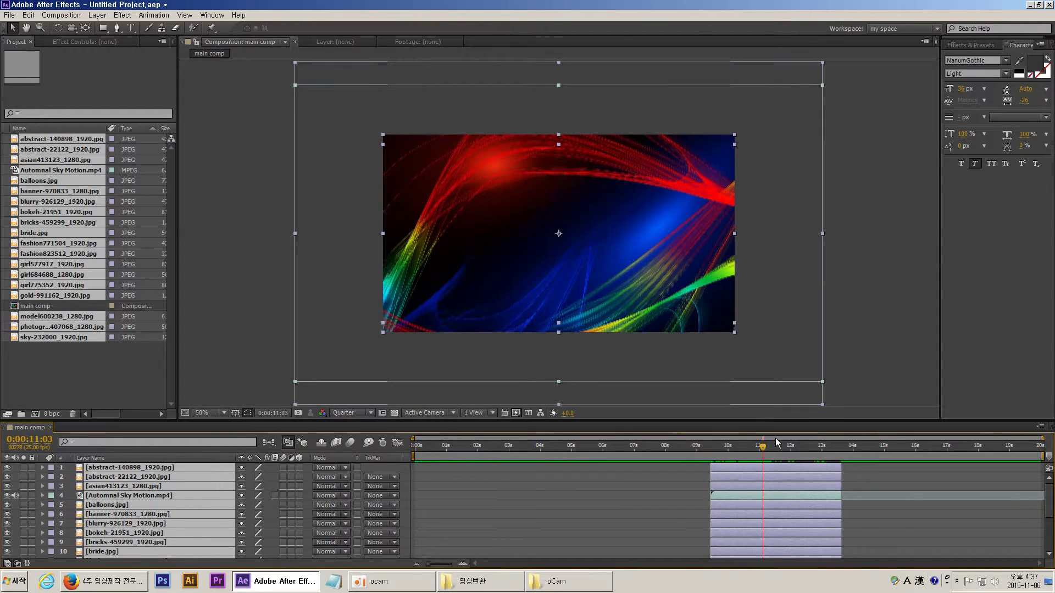
key(alt+bracketleft)
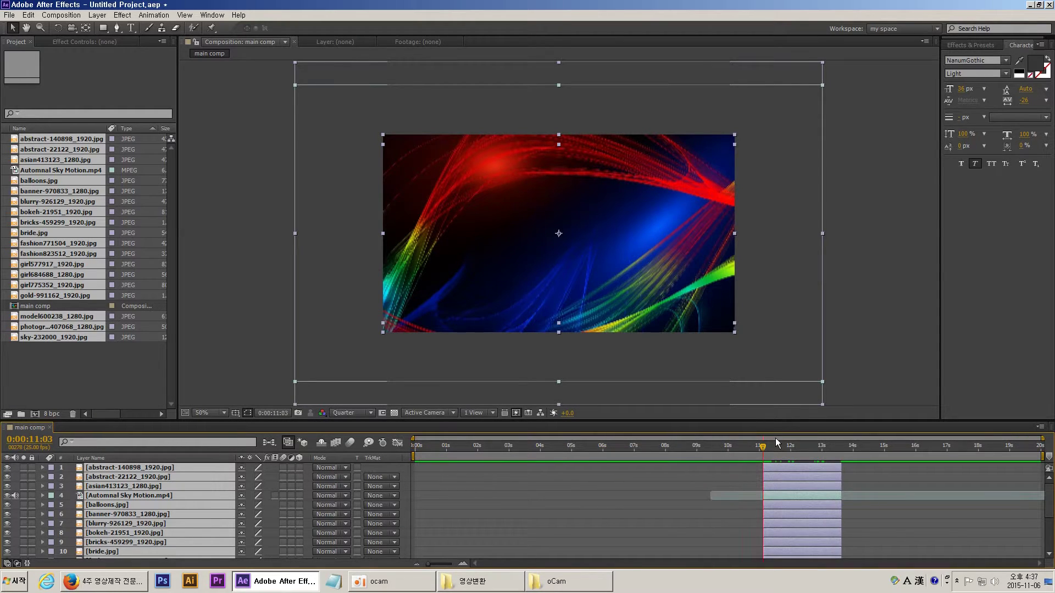
Move the trimmed layers to start at 0:00:00:00, return the playhead to the beginning, and deselect all layers.
drag(763, 446, 476, 469)
key(bracketleft)
click(451, 456)
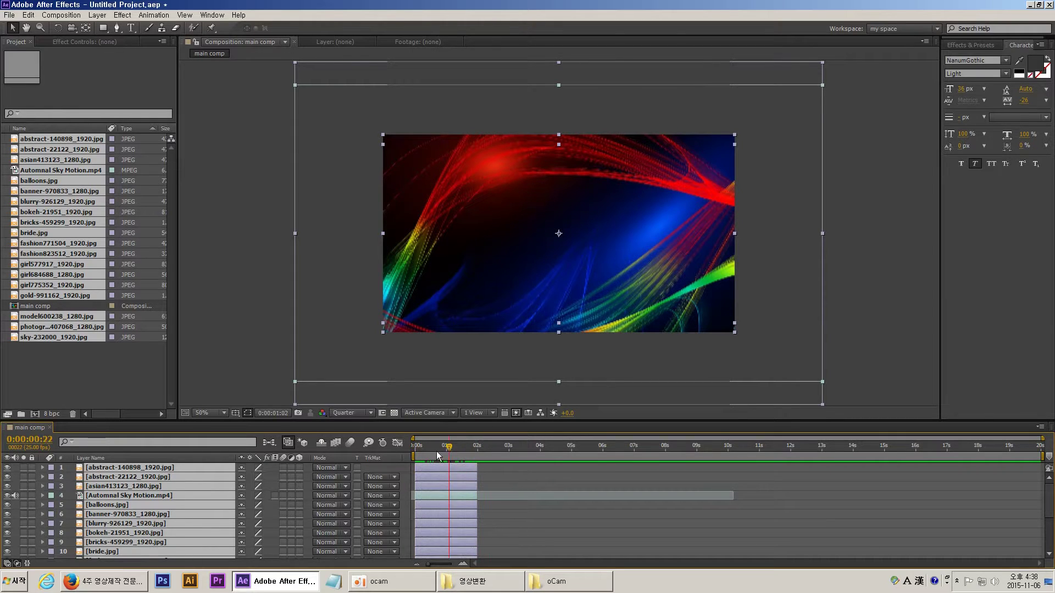
key(Home)
key(F2)
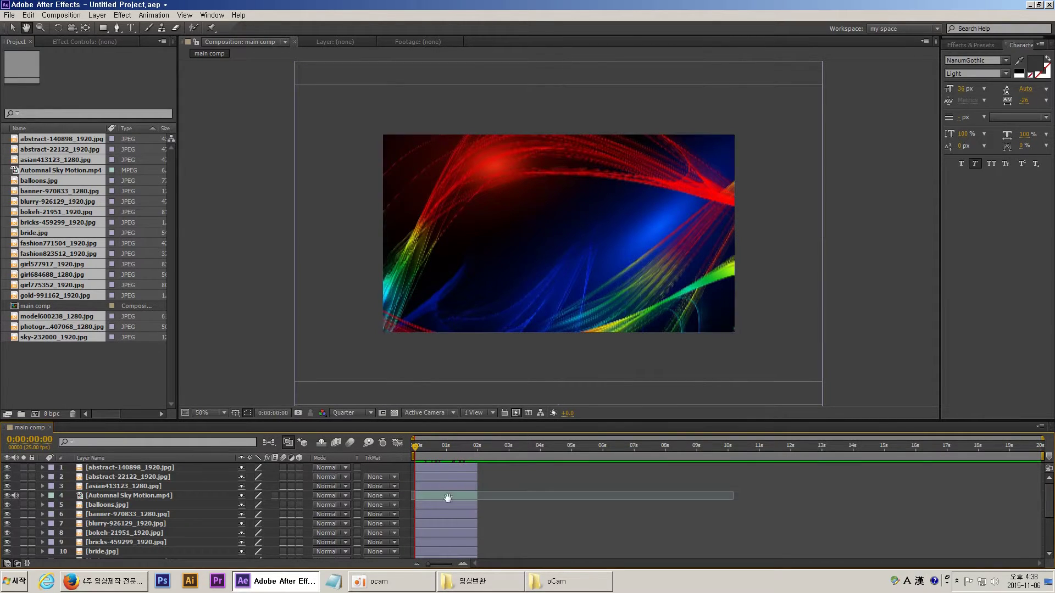
Select the abstract-140898_1920.jpg layer and reposition its image freehand in the composition to about 618, 326.
click(436, 468)
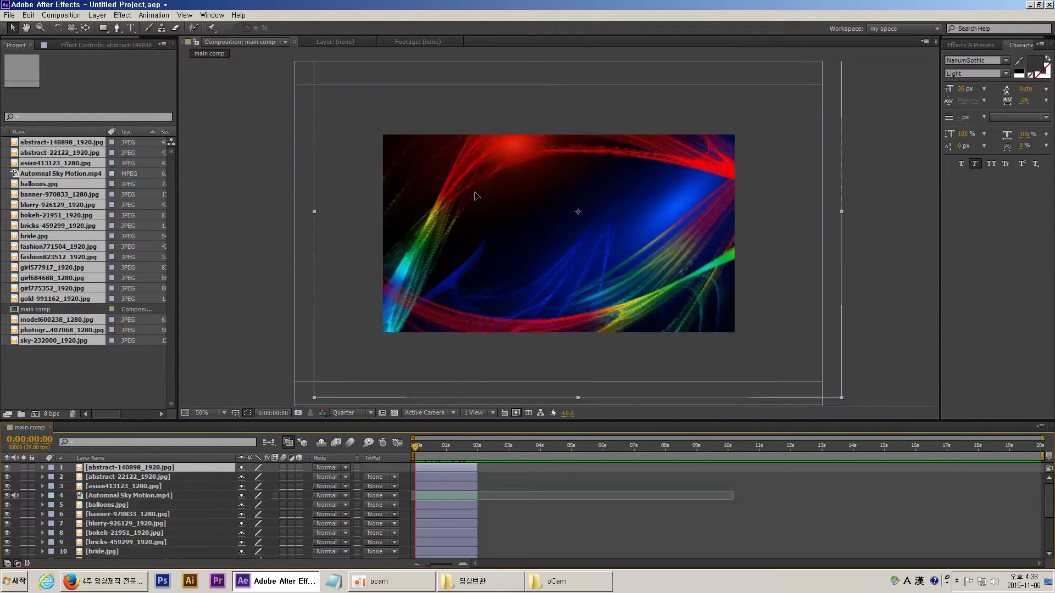
click(127, 477)
click(128, 468)
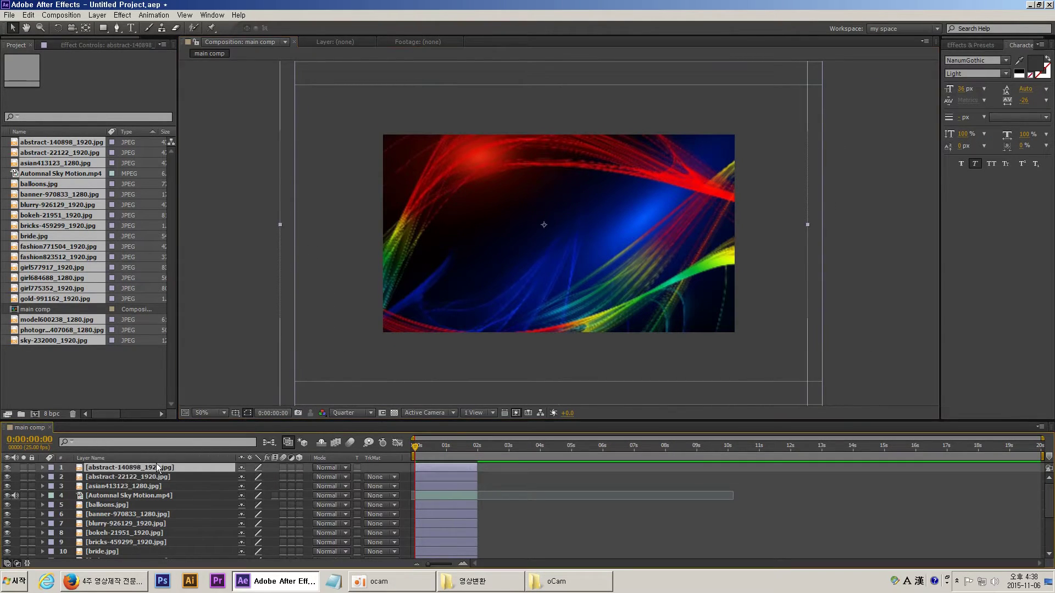
key(space)
mouse_move(667, 190)
mouse_down()
mouse_move(633, 228)
mouse_move(659, 191)
mouse_up()
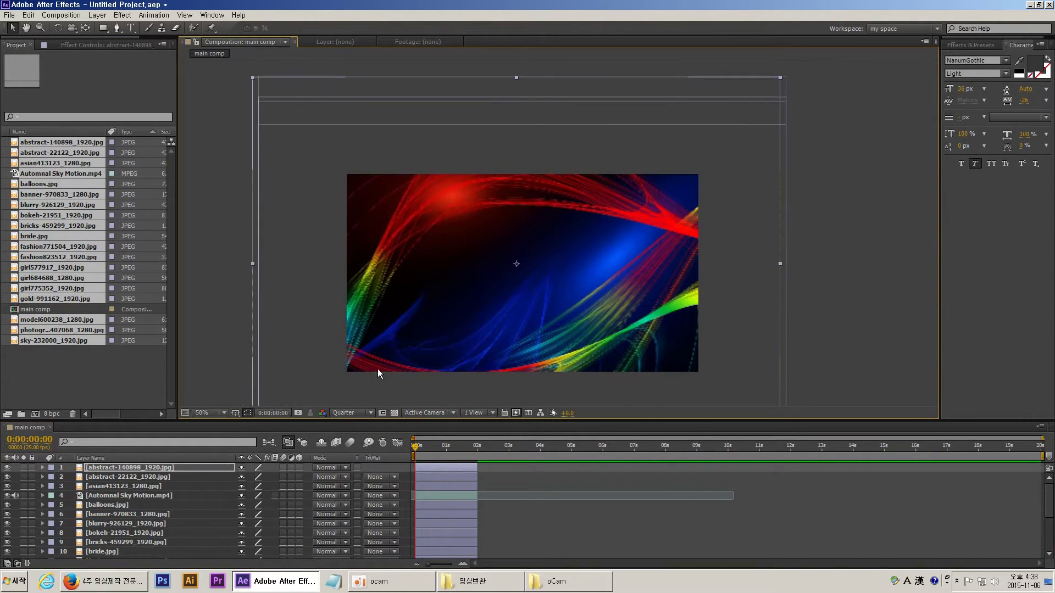
Expand the Transform group of abstract-140898_1920.jpg and select all its properties from Anchor Point to Opacity.
click(184, 468)
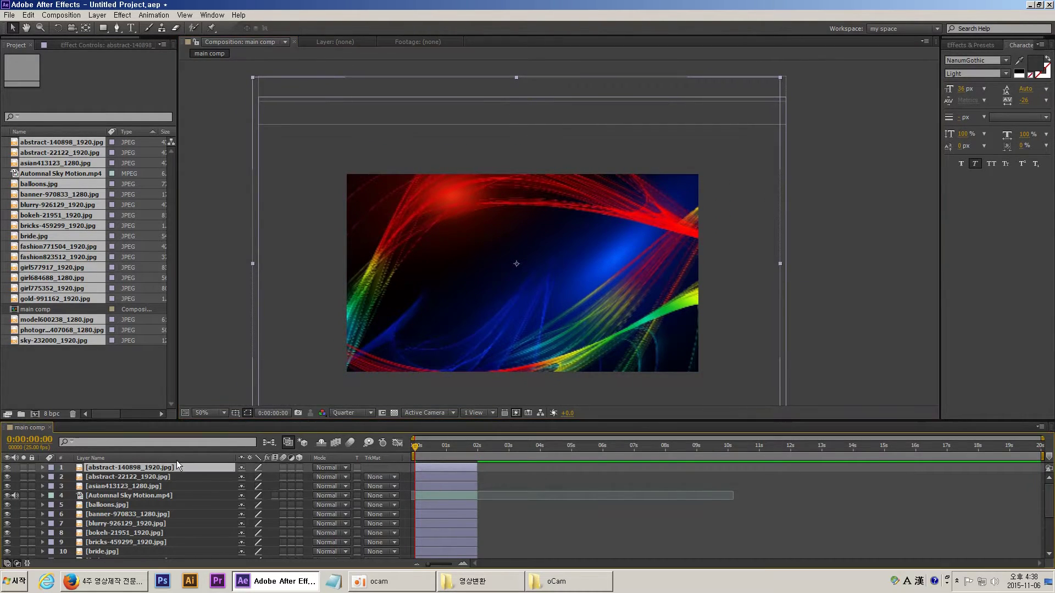
click(42, 468)
click(51, 477)
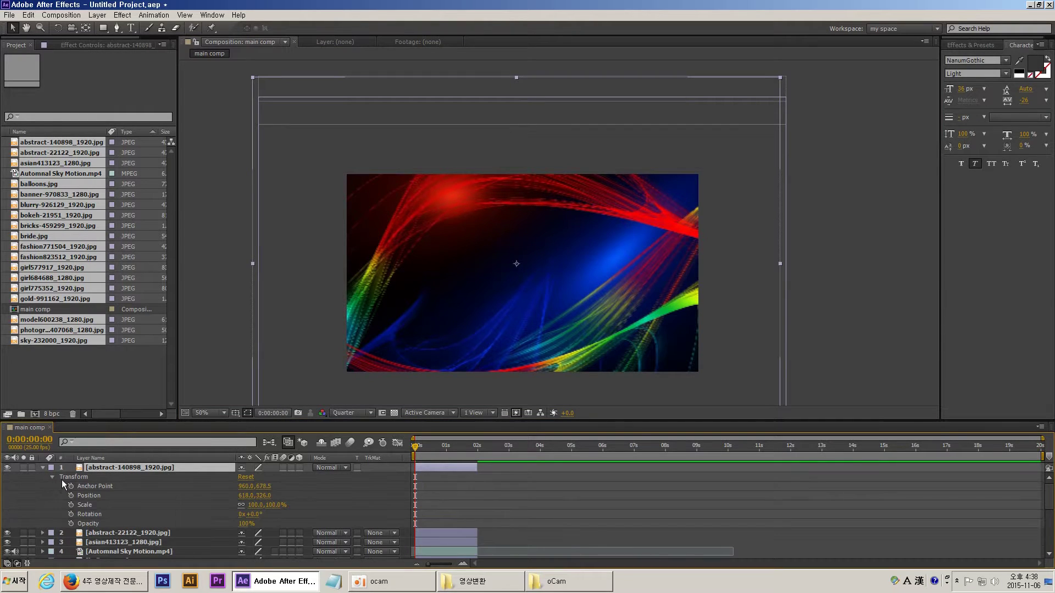
click(89, 486)
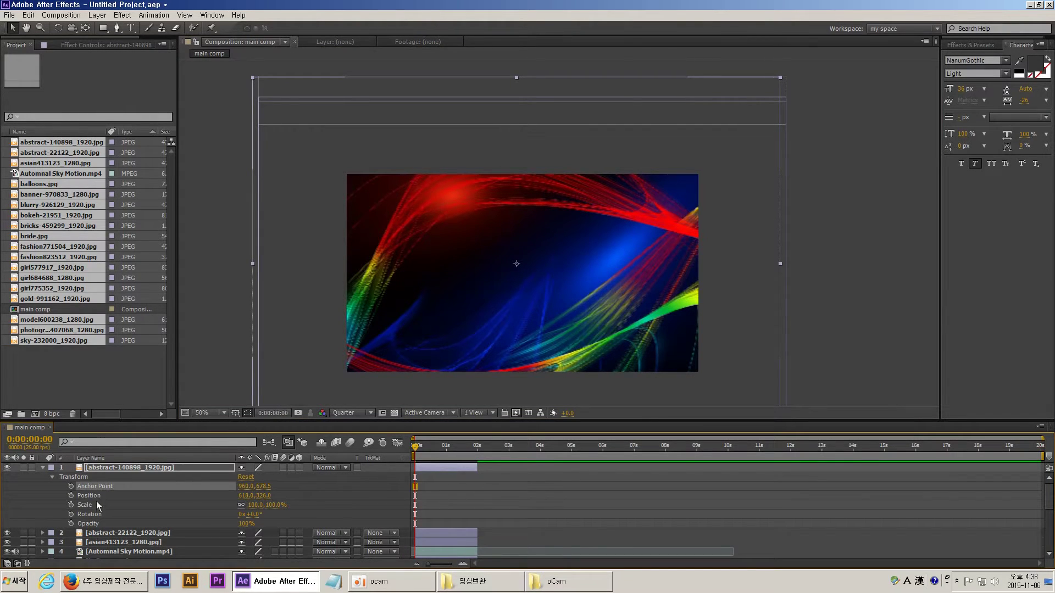
shift+click(93, 523)
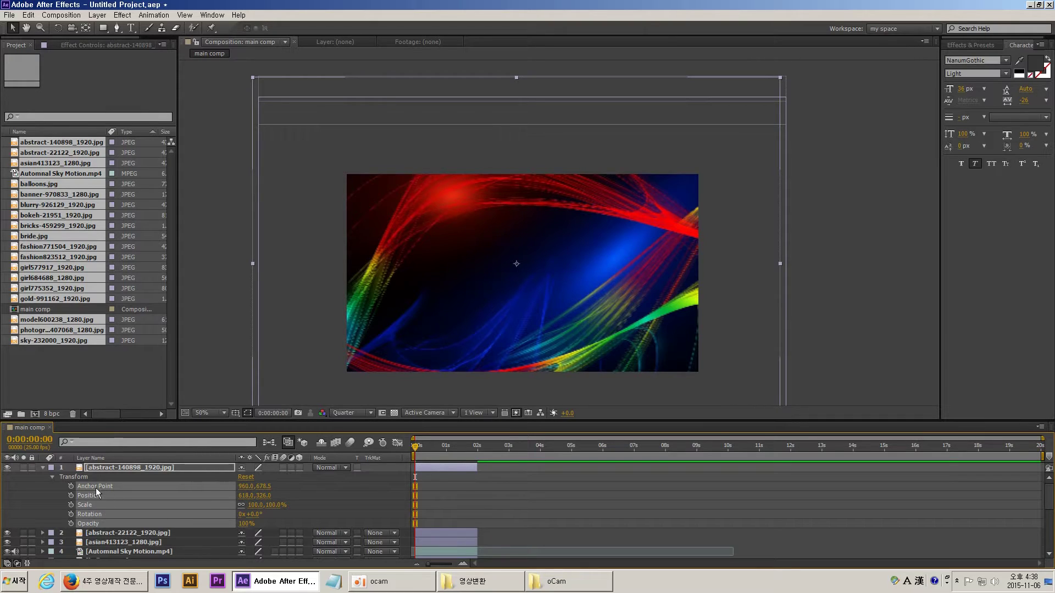
Single out the Anchor Point and Position properties of abstract-140898_1920.jpg, then reselect the whole layer.
click(109, 468)
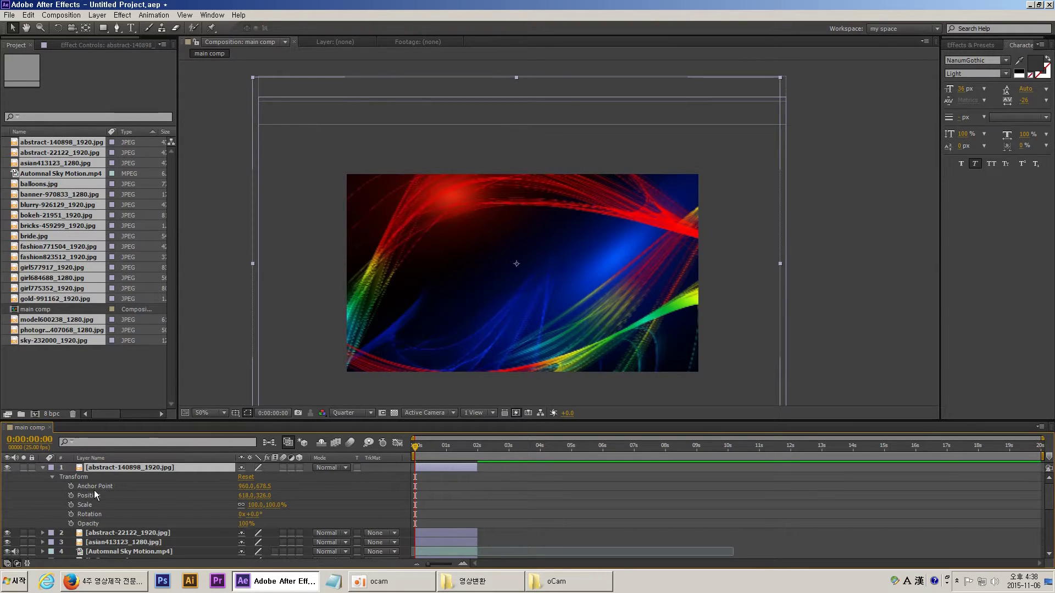
click(95, 488)
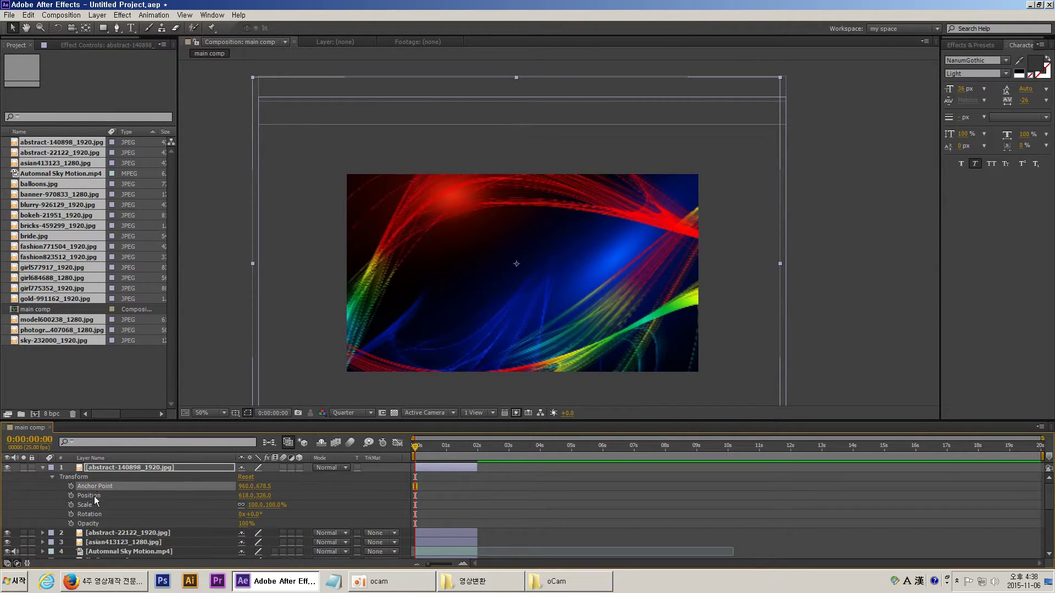
click(96, 495)
click(101, 468)
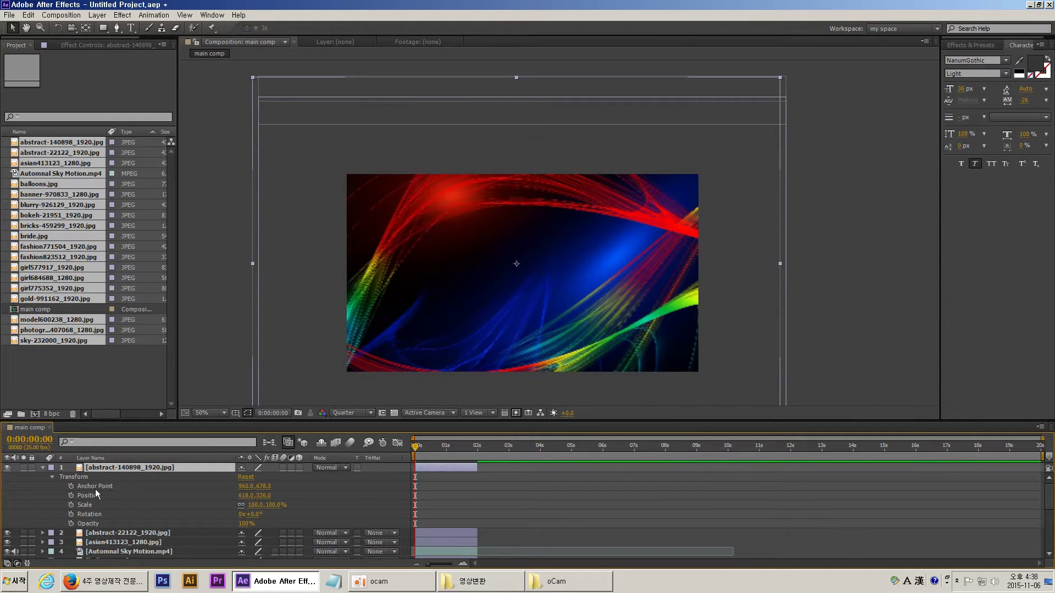
Isolate Anchor Point, Scale, Position and Opacity one after another on abstract-140898_1920.jpg, then collapse the layer.
click(94, 488)
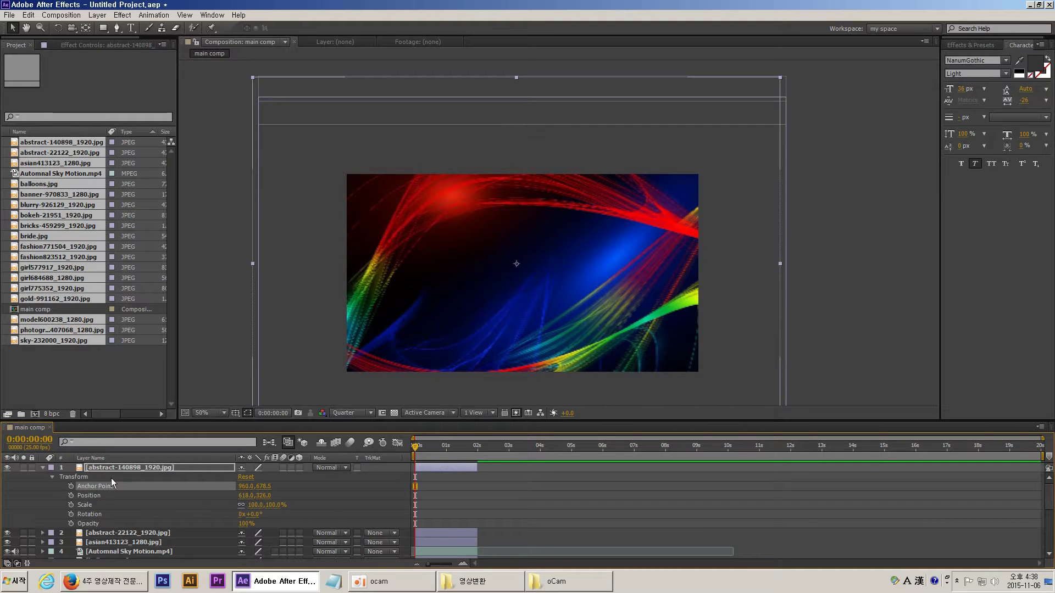
key(a)
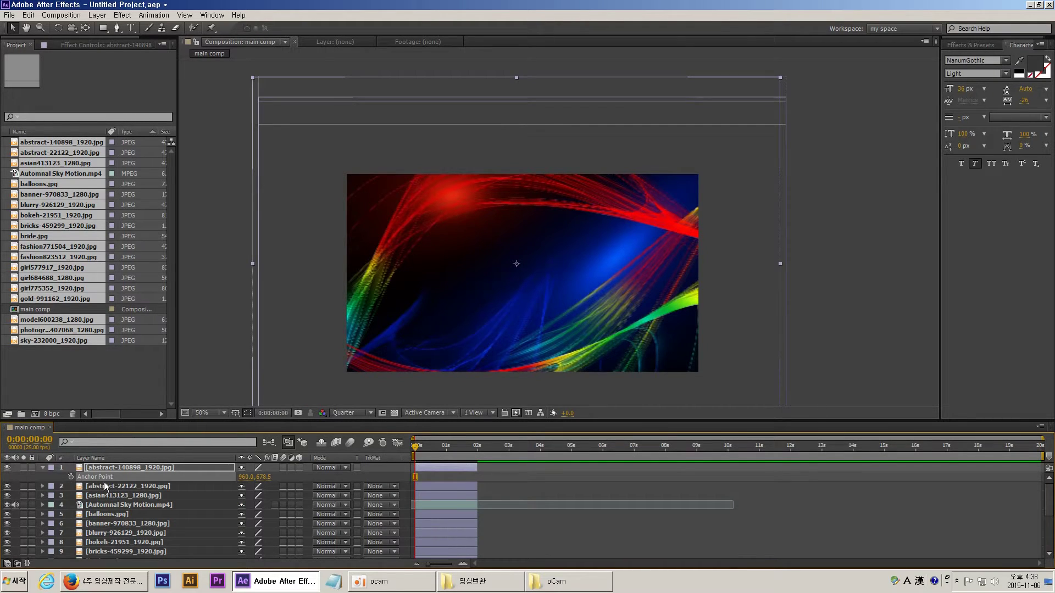
key(s)
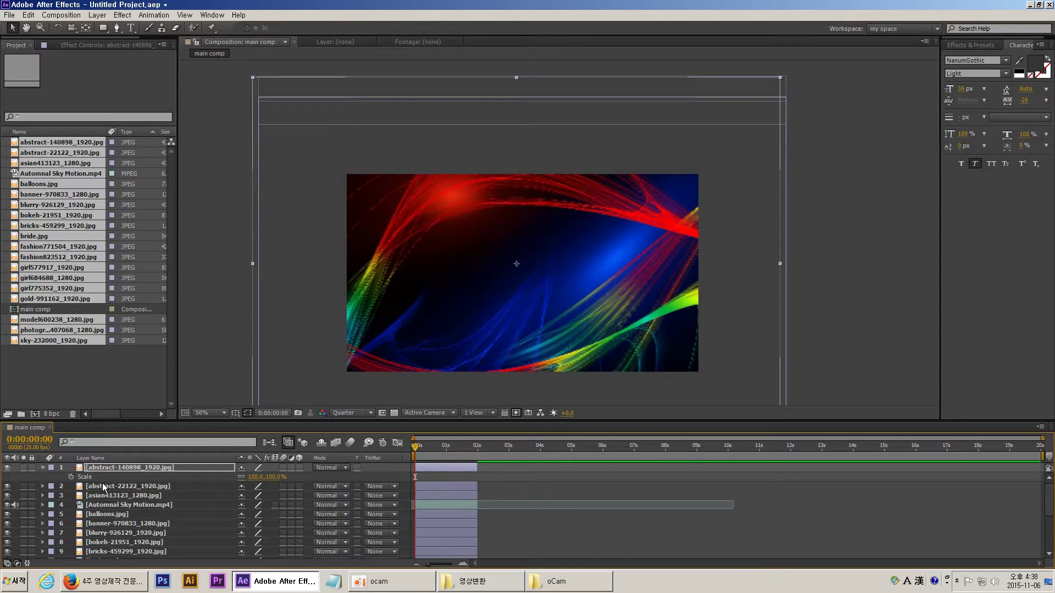
key(p)
key(t)
click(43, 468)
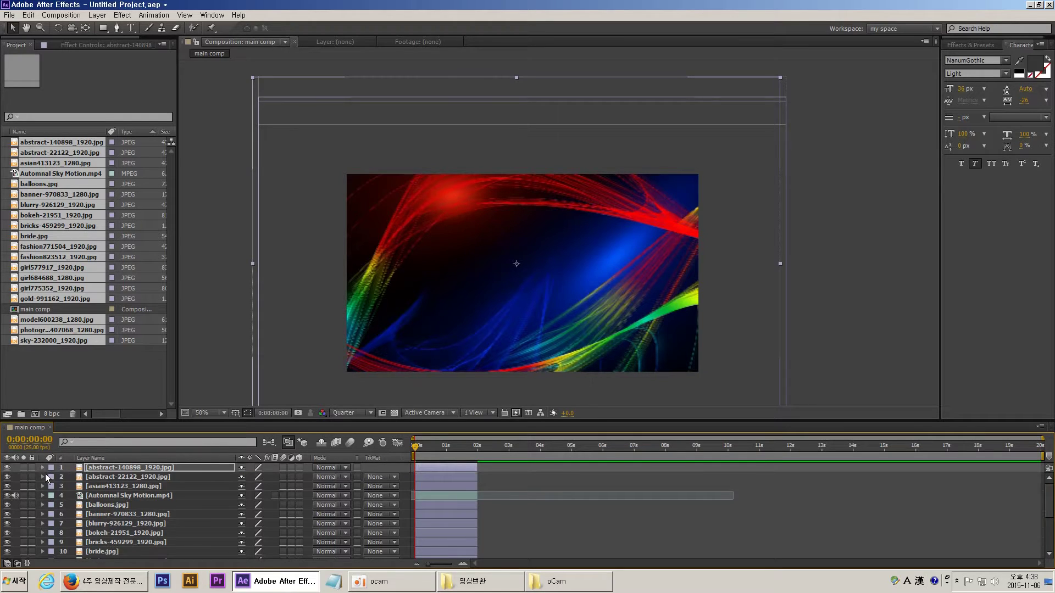
Expand the first two layers, and select Position, Scale, Rotation and Opacity in turn on abstract-140898_1920.jpg.
click(43, 477)
click(42, 468)
click(100, 494)
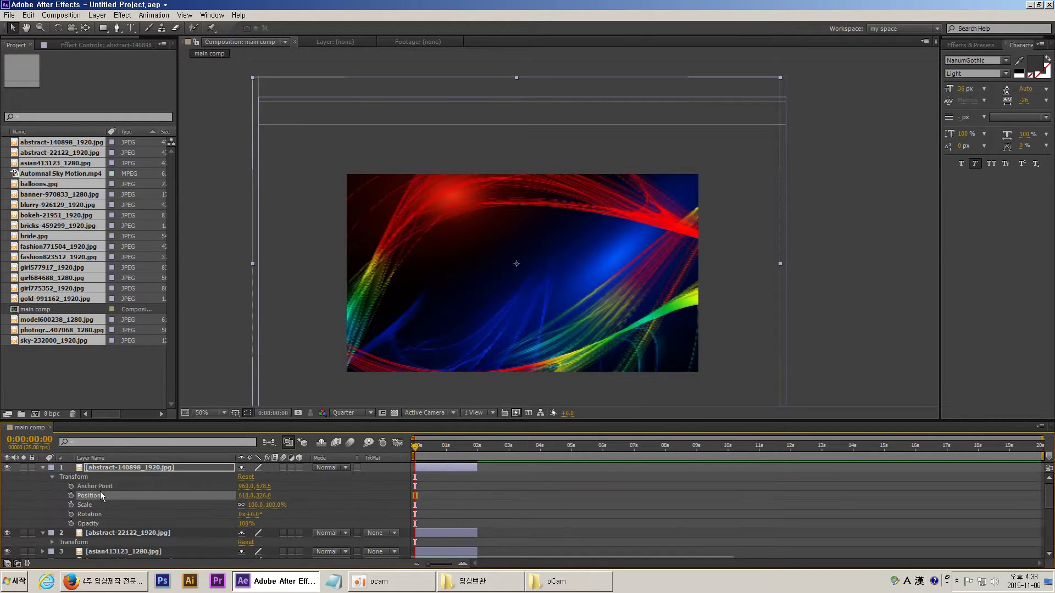
click(101, 507)
click(101, 514)
click(101, 523)
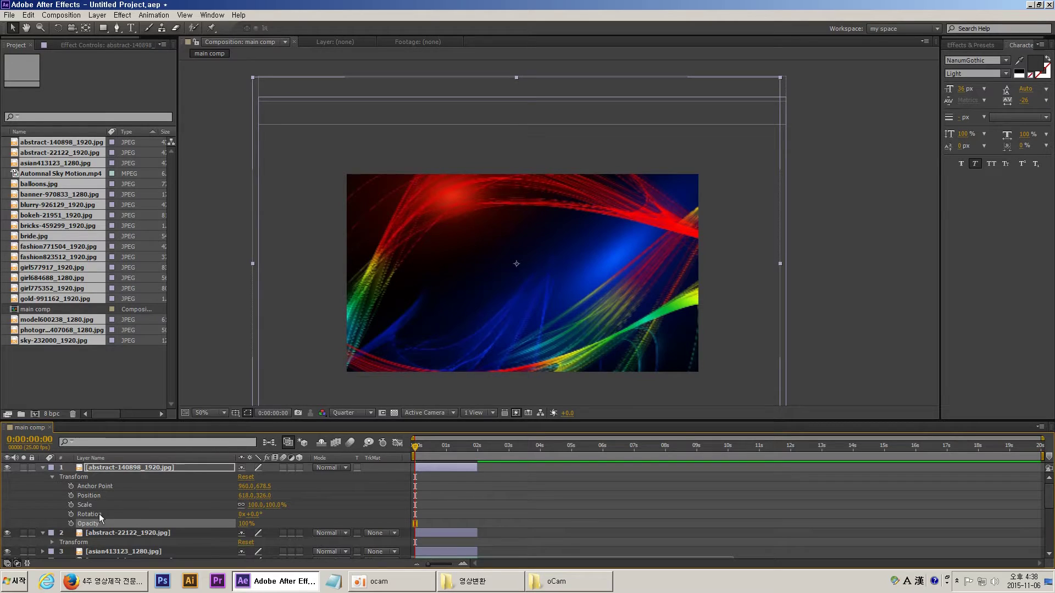
Reselect the abstract-140898_1920.jpg layer and show only its Opacity, followed by only its Scale.
click(110, 474)
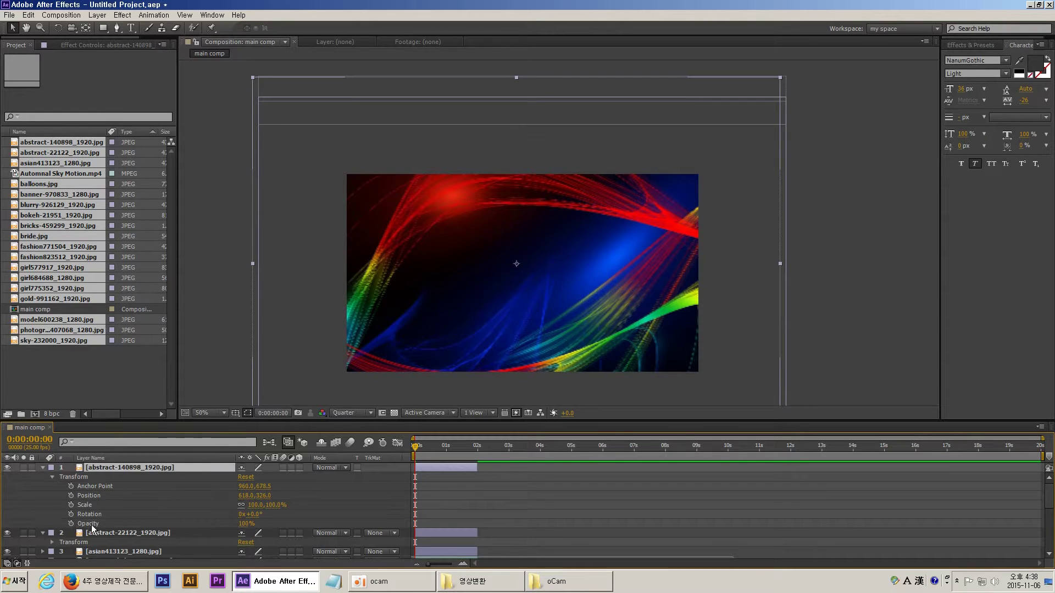
key(t)
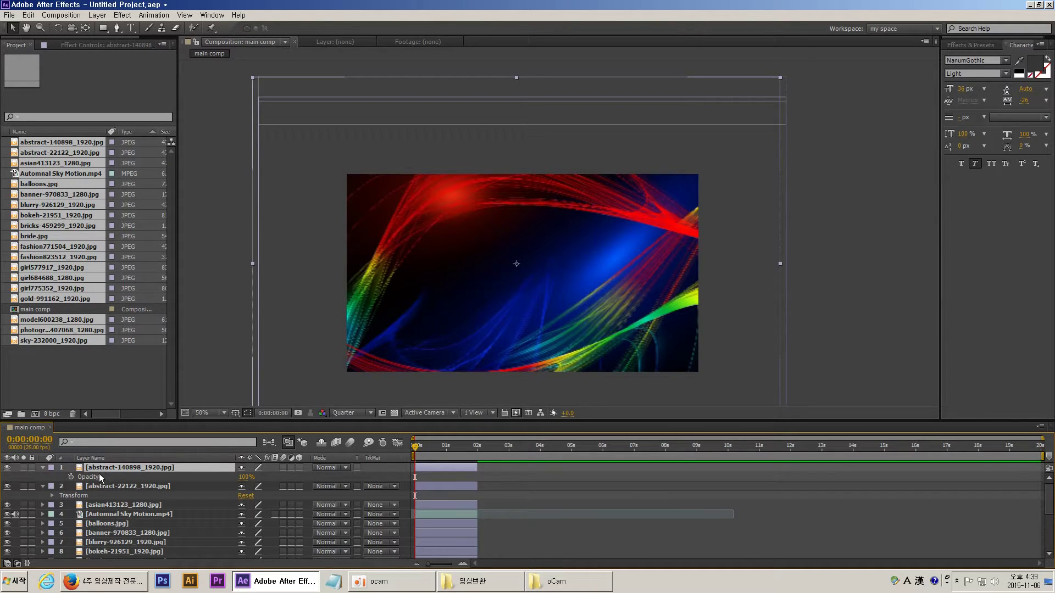
key(s)
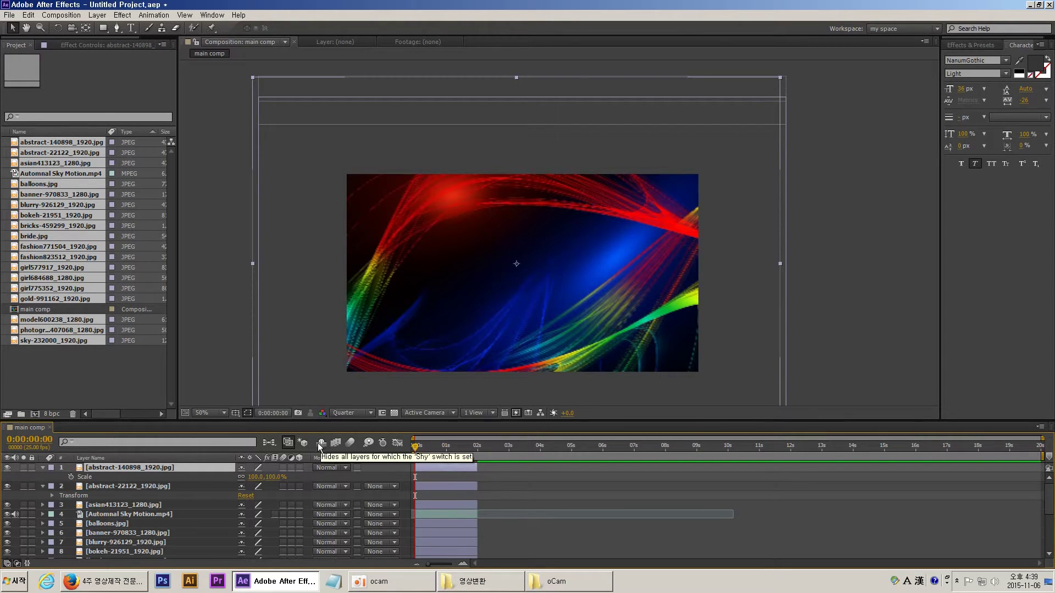
Show the Position property of abstract-140898_1920.jpg, and add Scale, Opacity and Anchor Point to the displayed properties.
key(p)
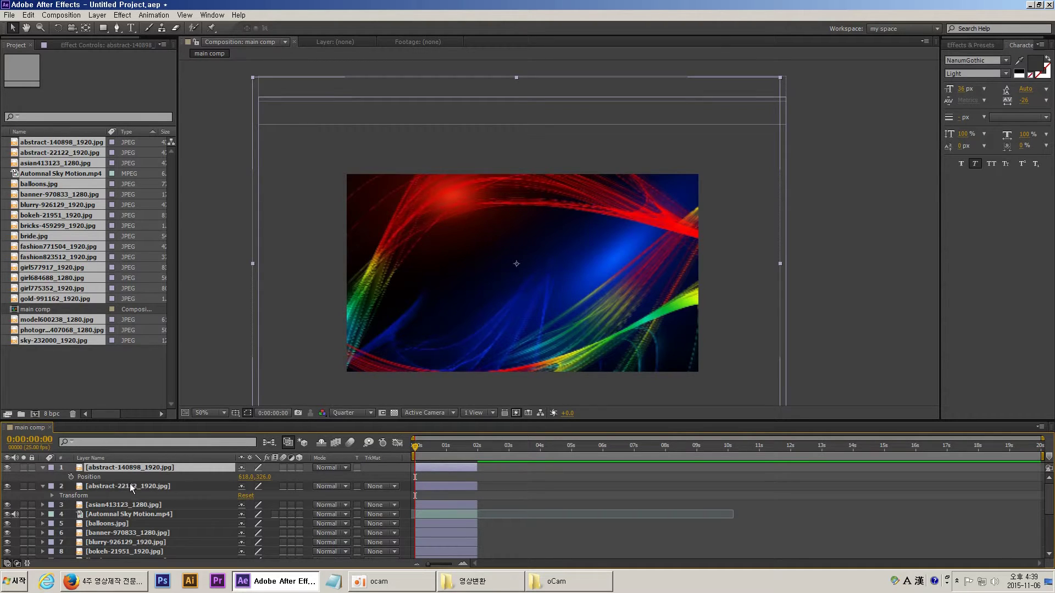
key(shift+s)
key(shift+t)
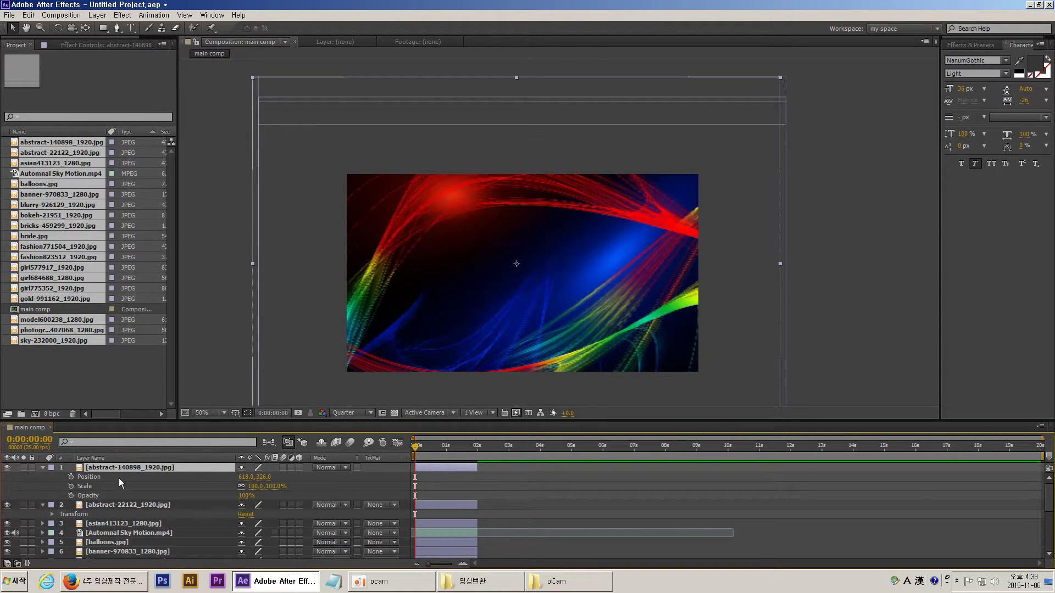
key(shift+a)
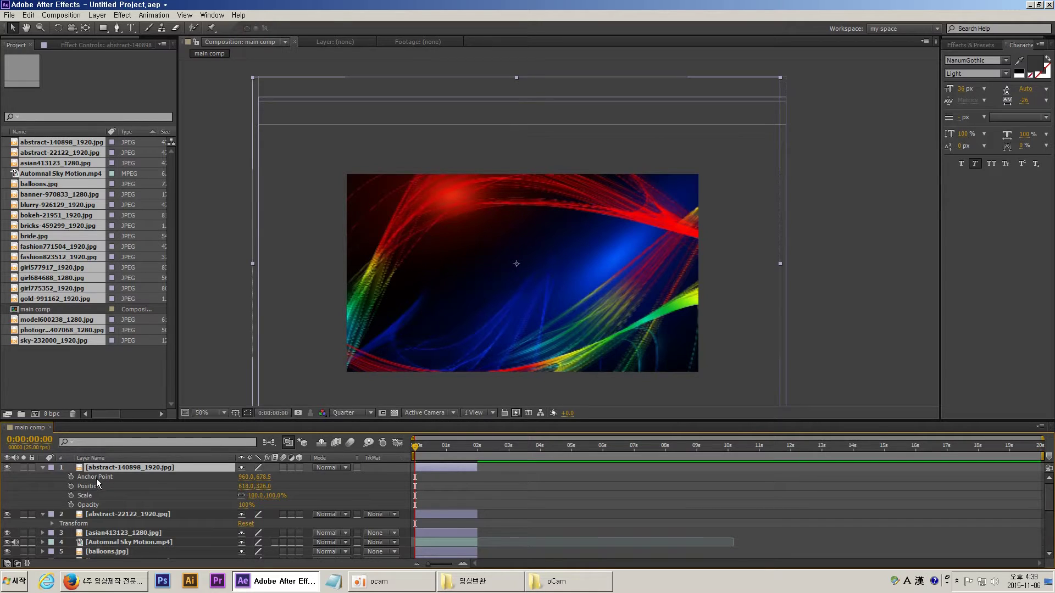
Hide Anchor Point and Position from the displayed properties of abstract-140898_1920.jpg, then collapse the layer's remaining properties.
click(91, 481)
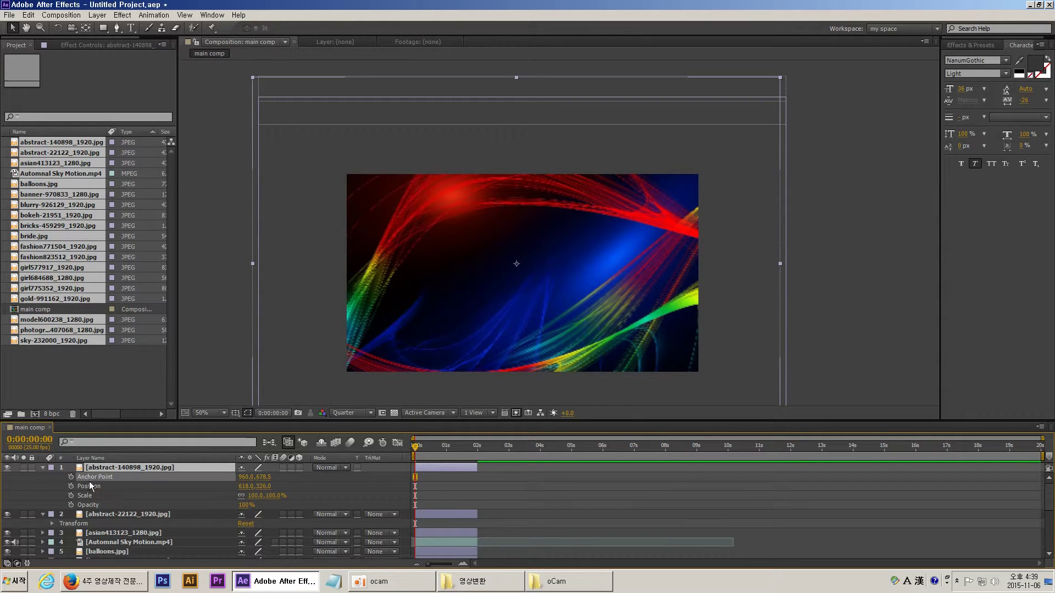
alt+shift+click(92, 479)
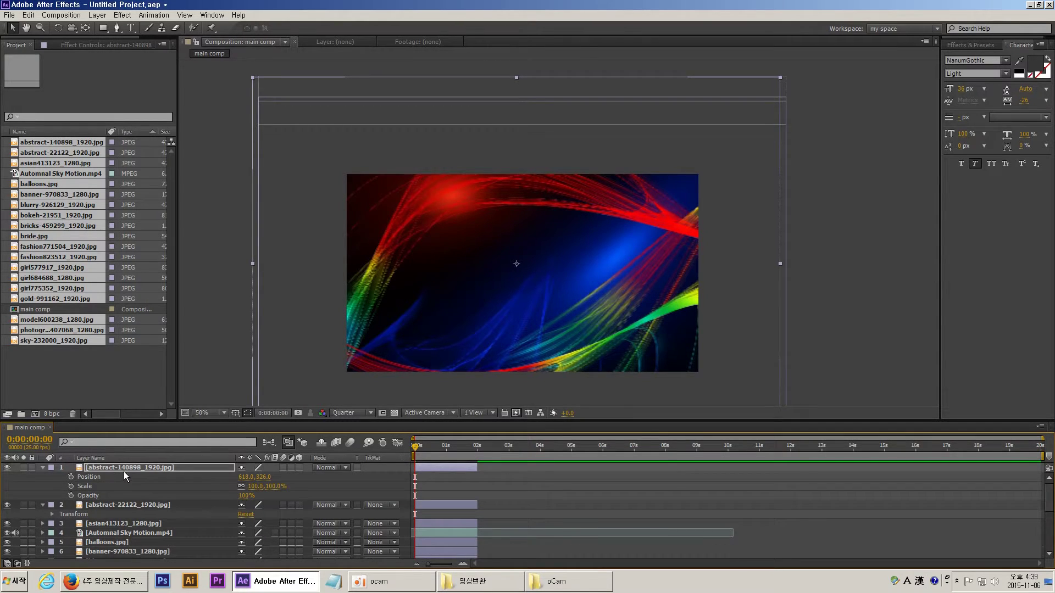
alt+shift+click(94, 480)
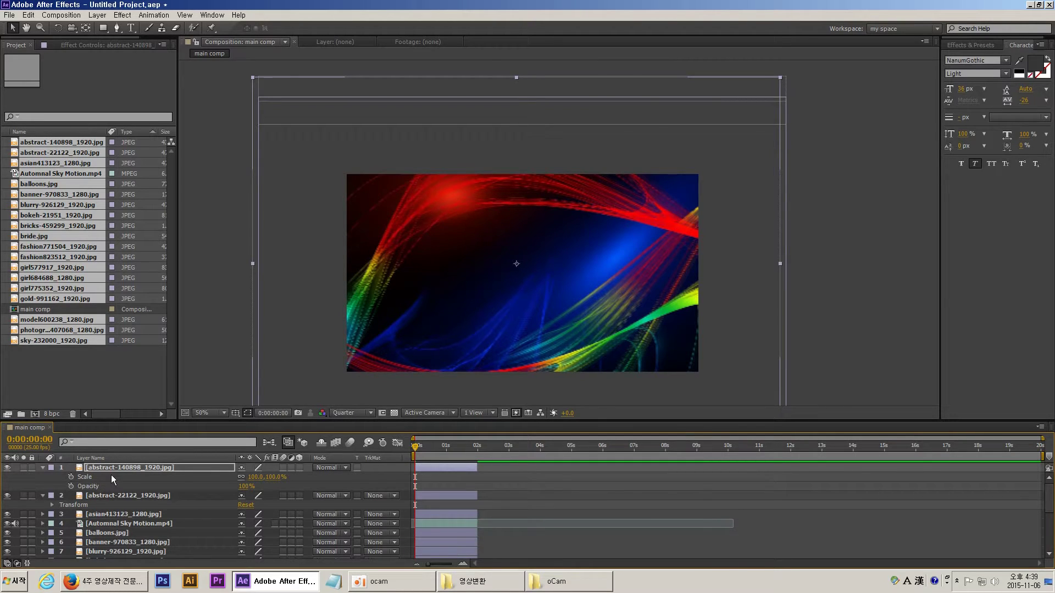
click(110, 471)
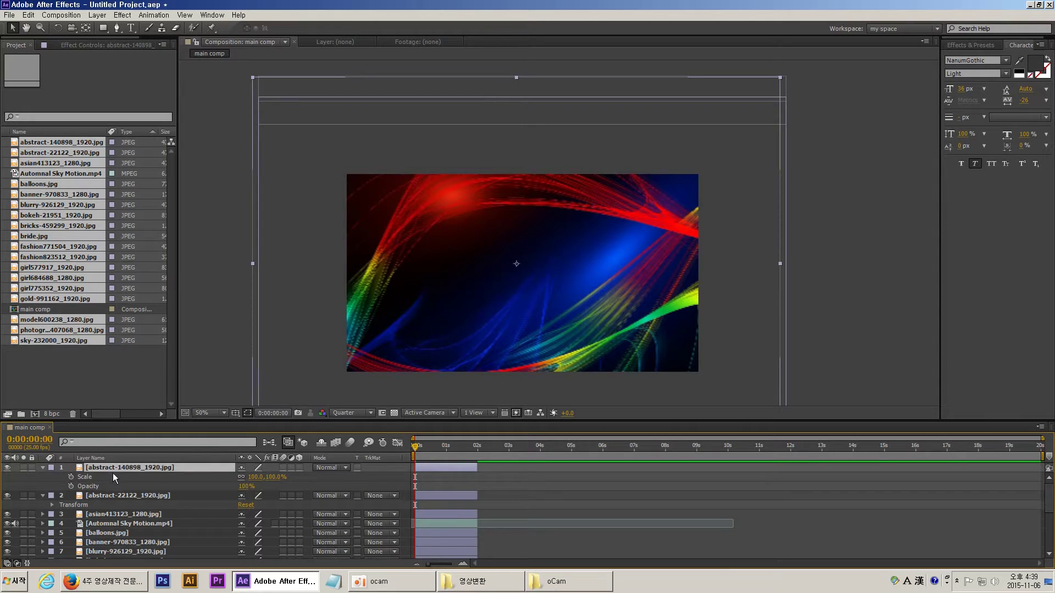
key(u)
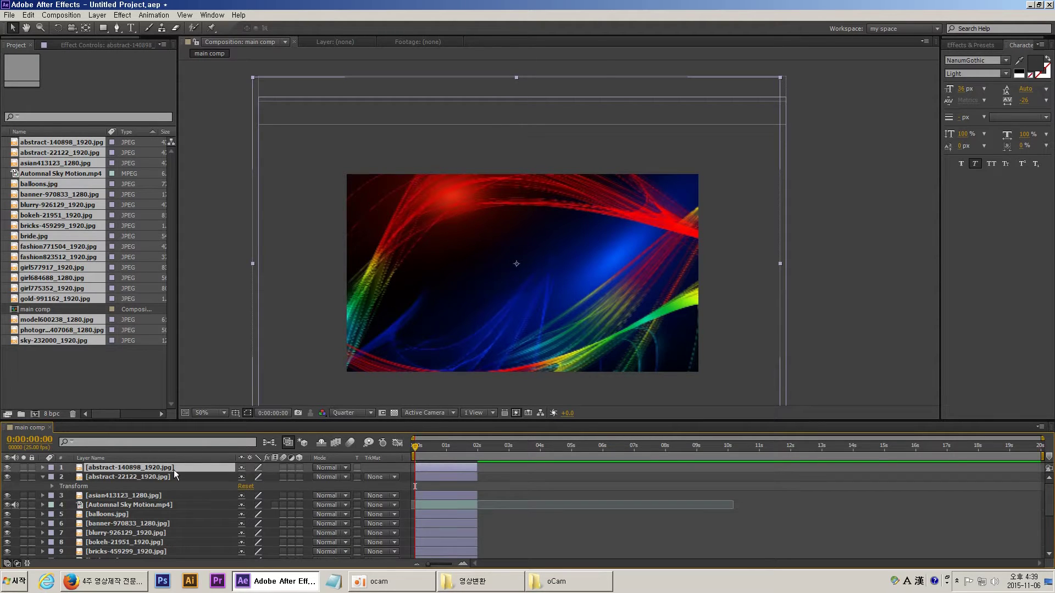
Scale the abstract-140898_1920.jpg layer down to 69% and nudge its image slightly up and to the right in the composition.
key(s)
drag(258, 477, 241, 477)
drag(430, 298, 436, 295)
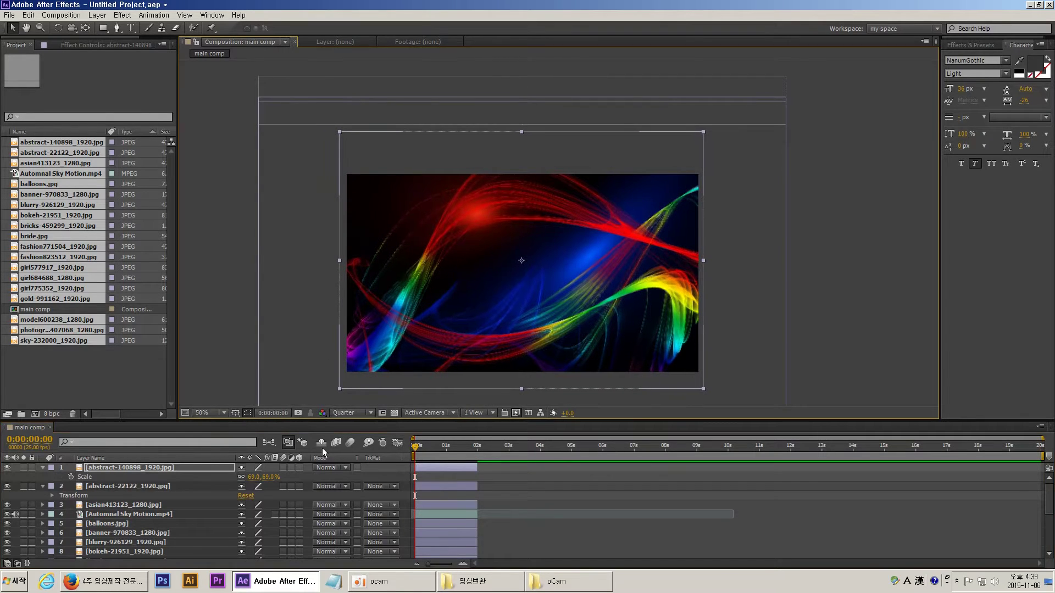
Animate the Scale of abstract-140898_1920.jpg from 69% at the composition start to 72% at 0:00:01:24.
click(423, 449)
click(71, 477)
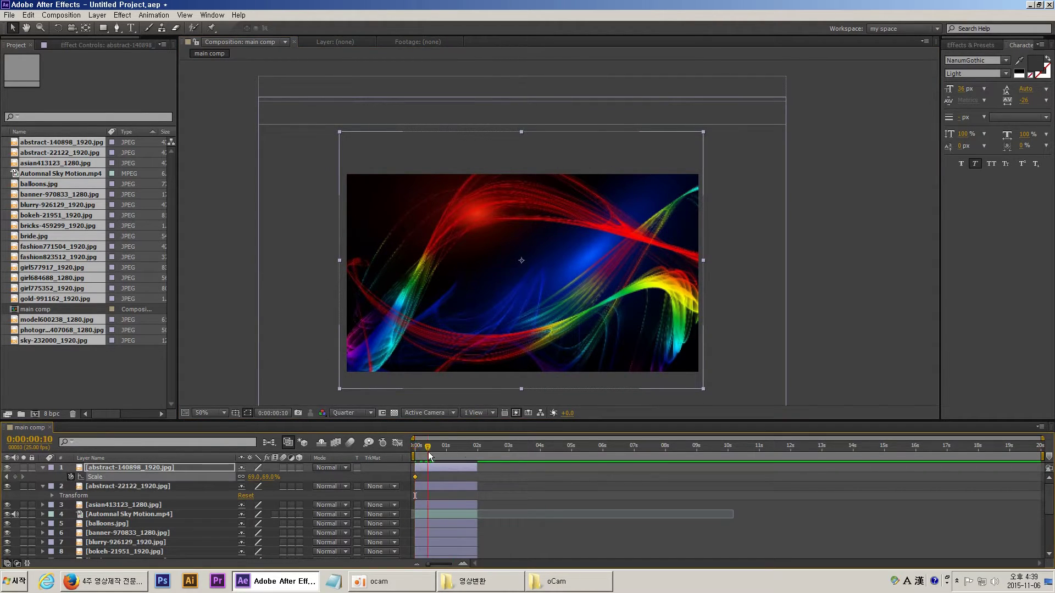
drag(429, 456, 470, 454)
drag(256, 480, 251, 484)
click(591, 471)
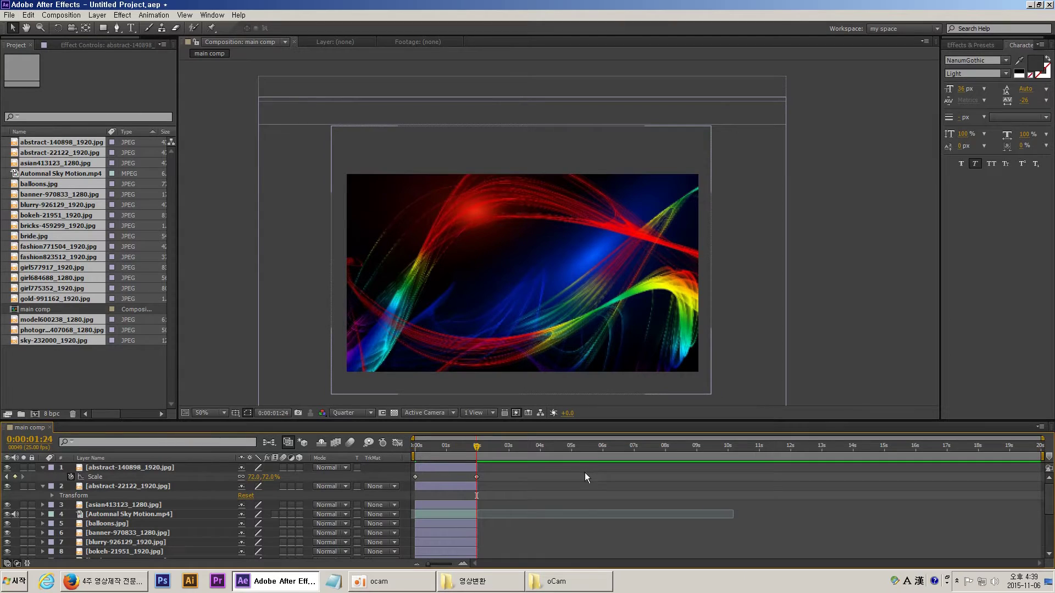
Preview the scale animation, scrub past the end of the first layer, and return the current time to 0:00:01:24.
key(KP_0)
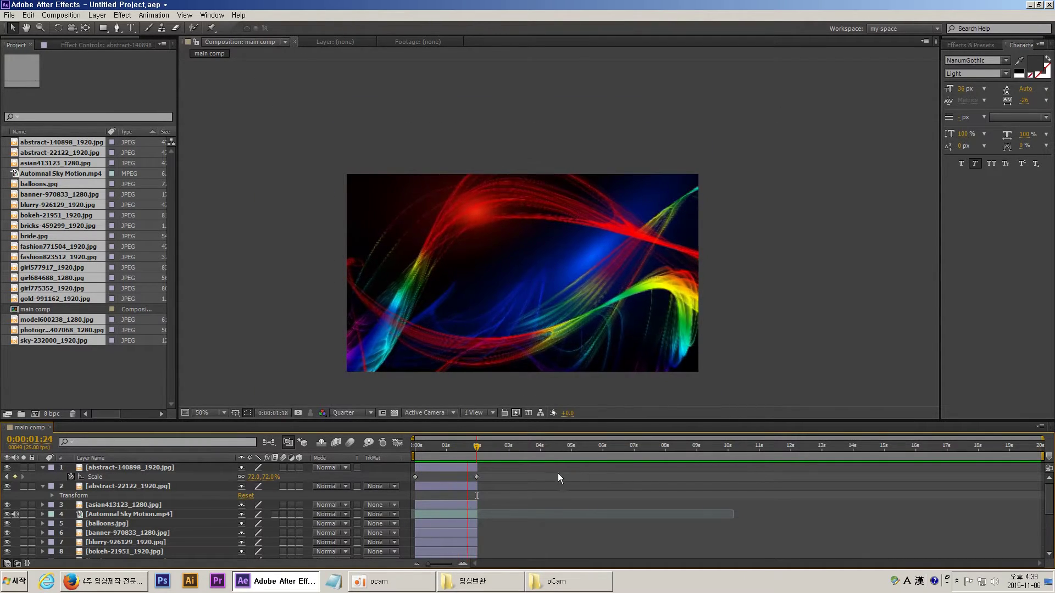
click(512, 477)
drag(462, 447, 523, 478)
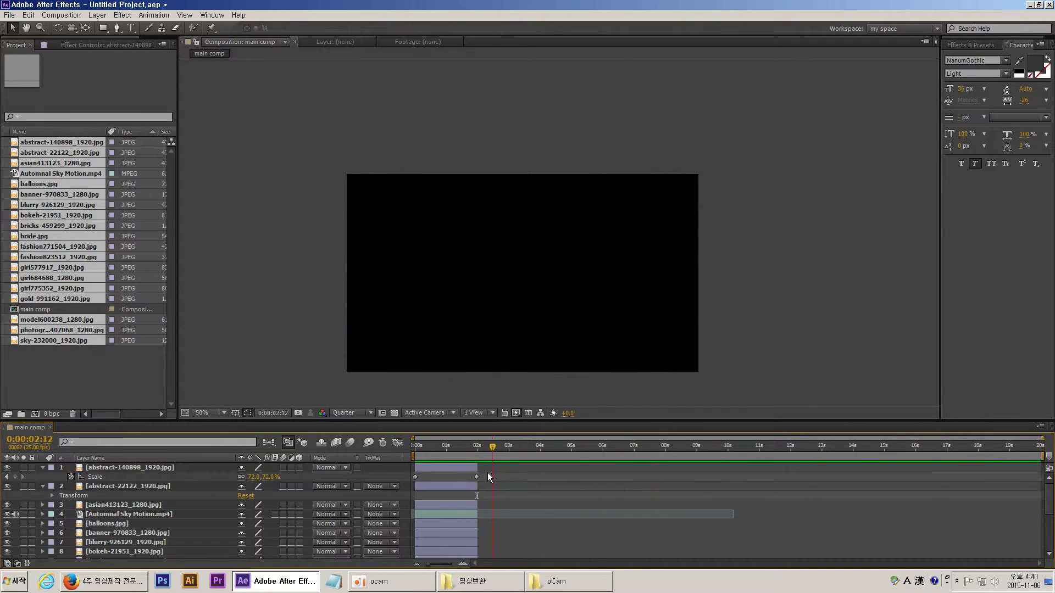
key(Page_Up)
key(Page_Up)
key(Page_Up)
key(Page_Up)
key(j)
Select all layers from abstract-22122_1920.jpg through sky-232000_1920.jpg and shift them to start where the first layer ends.
click(128, 486)
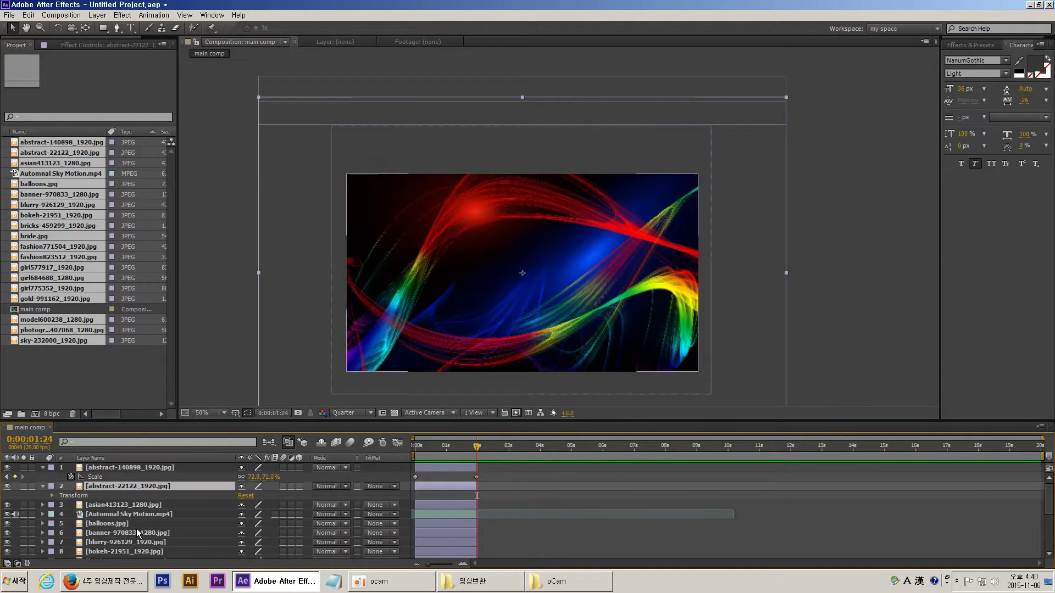
scroll(128, 511, down, 5)
shift+click(111, 552)
scroll(111, 552, up, 6)
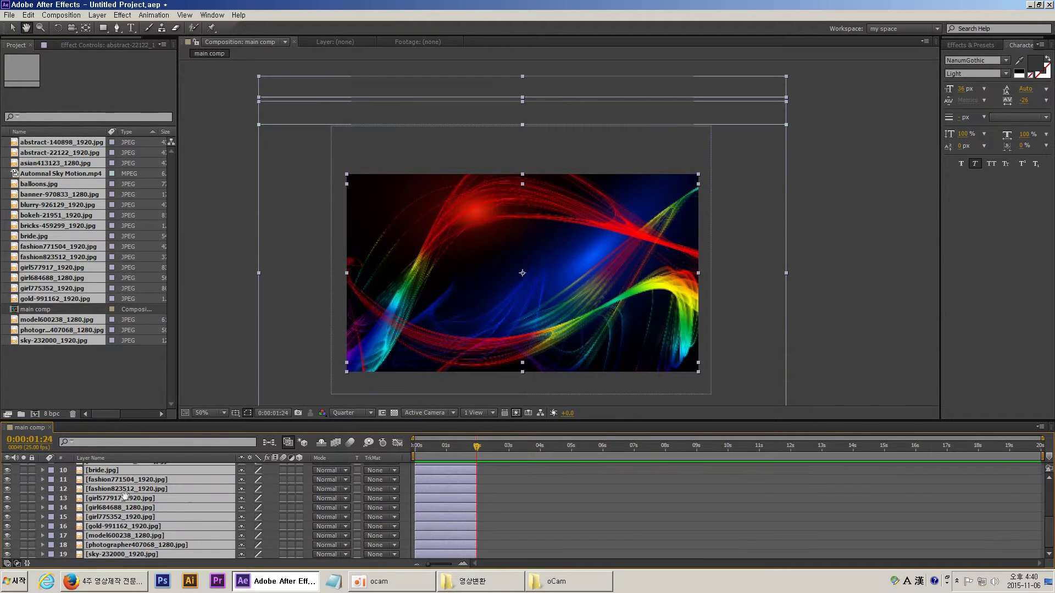
drag(428, 497, 483, 486)
key(h)
scroll(445, 489, up, 1)
key(v)
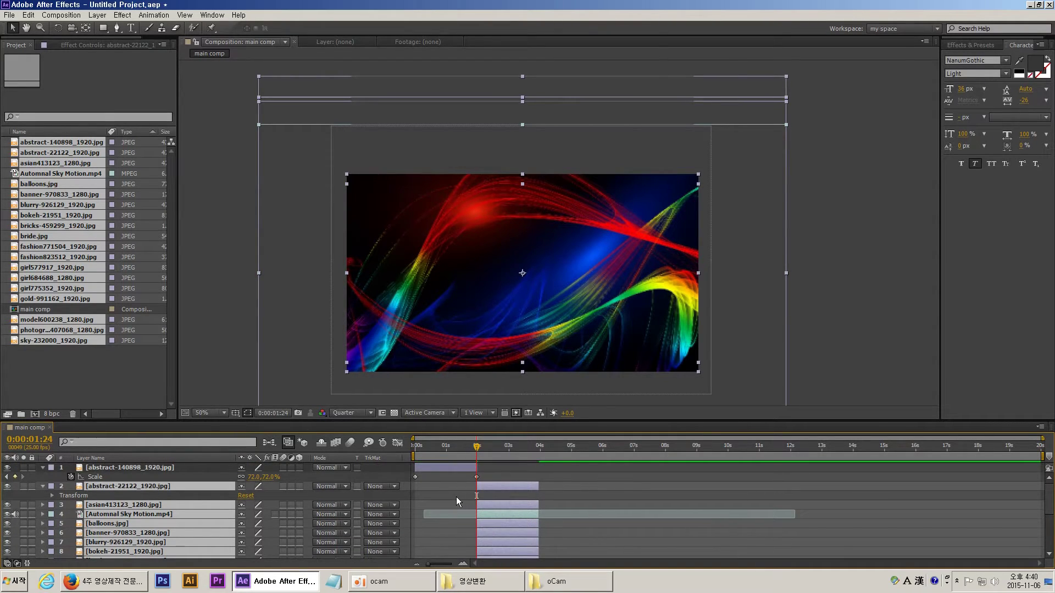
click(454, 496)
Scale abstract-22122_1920.jpg down to 75.2% and move its image horizontally to the right, to position 702, 360.
mouse_move(479, 447)
mouse_down()
mouse_move(468, 446)
mouse_move(498, 448)
mouse_up()
click(487, 484)
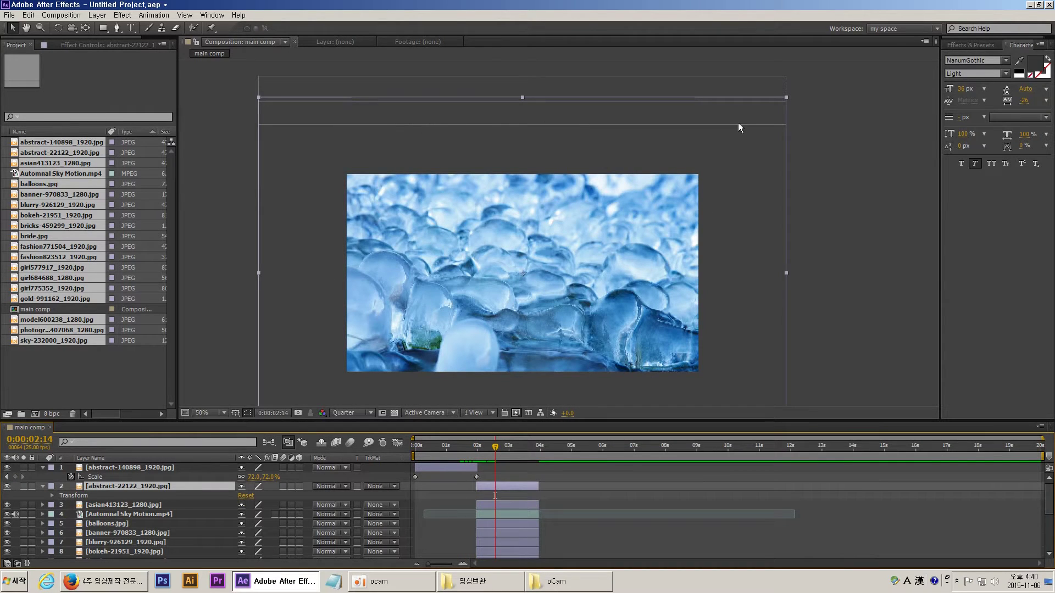
drag(786, 97, 732, 141)
key(s)
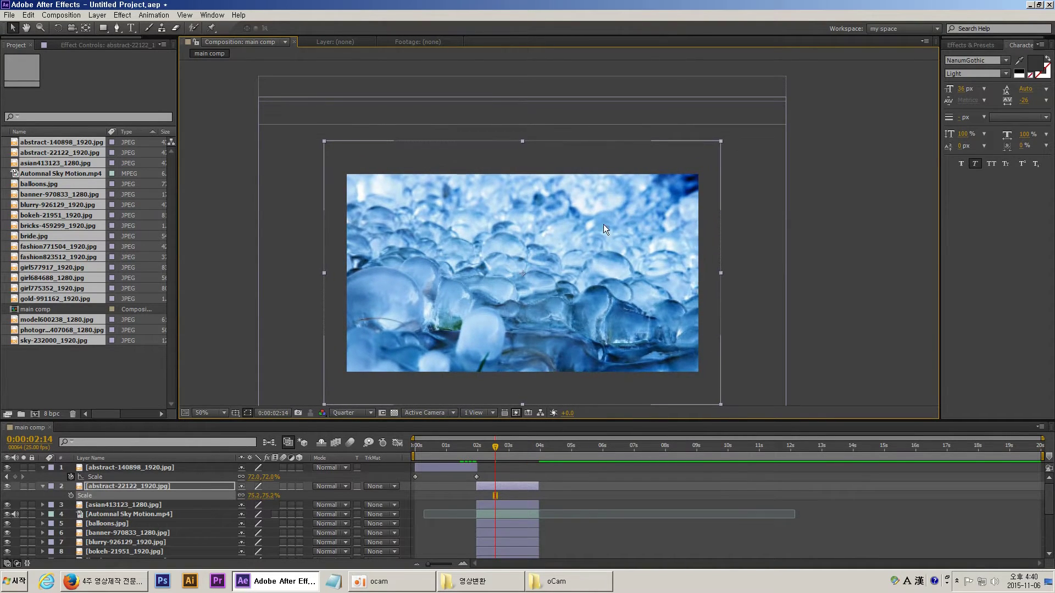
drag(616, 227, 619, 223)
Animate the Position of abstract-22122_1920.jpg from 702, 360 at the layer's start to 616, 360 at its end.
key(p)
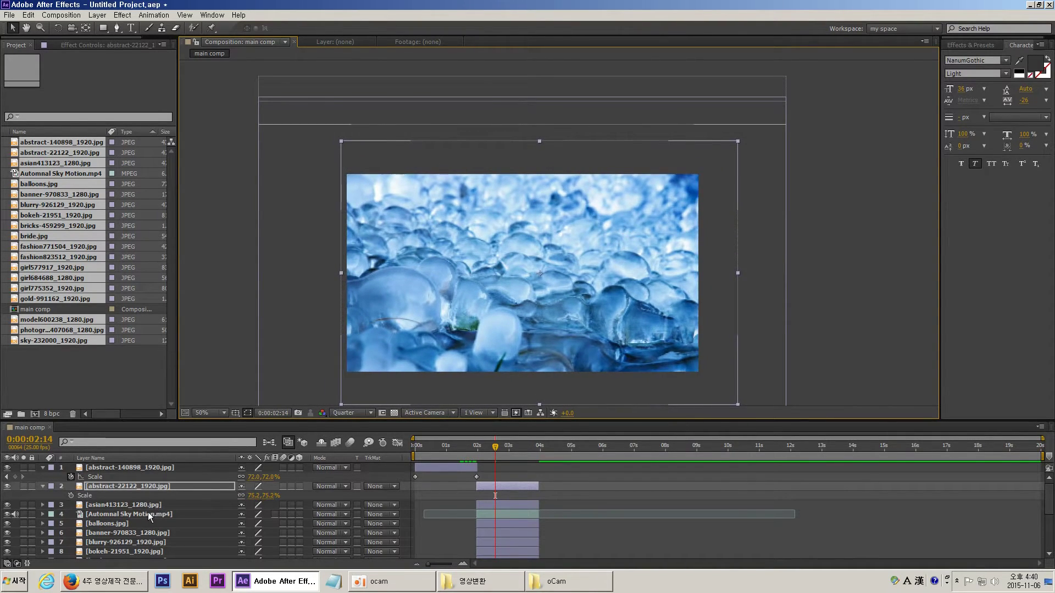
click(71, 495)
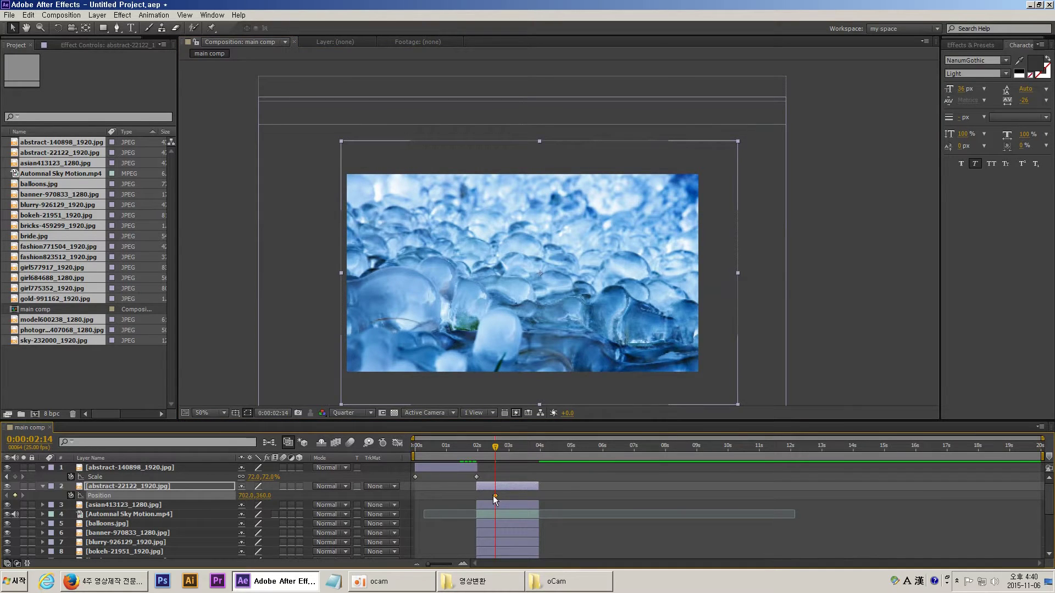
drag(493, 496, 478, 498)
drag(640, 280, 608, 340)
drag(494, 496, 538, 497)
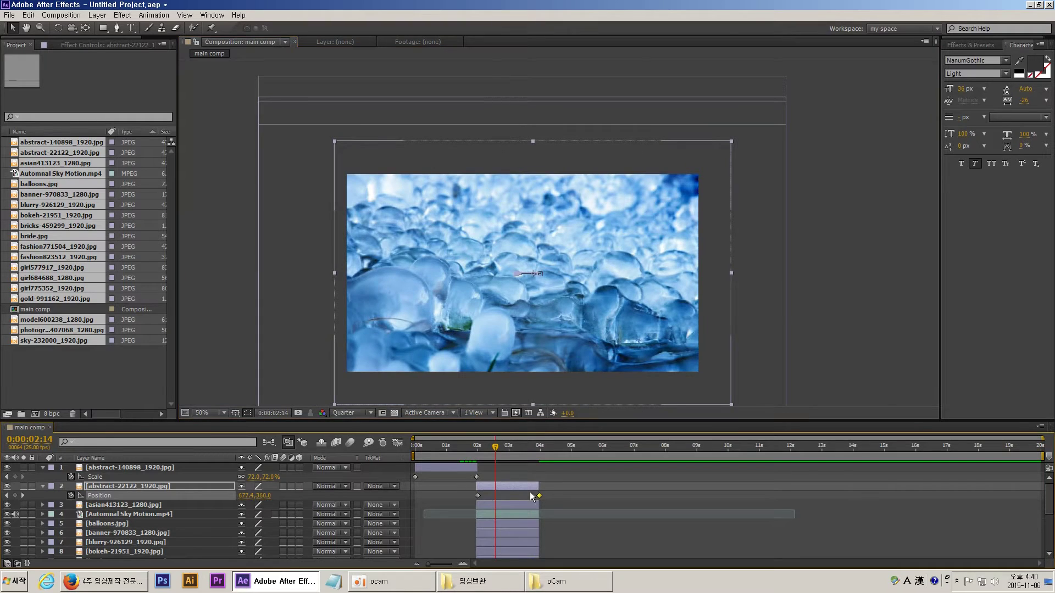
mouse_move(494, 446)
mouse_down()
mouse_move(473, 440)
mouse_move(458, 447)
mouse_move(499, 453)
mouse_move(457, 454)
mouse_move(506, 459)
mouse_up()
Select all layers from asian413123_1280.jpg downward and shift them to start where abstract-22122_1920.jpg ends.
click(504, 507)
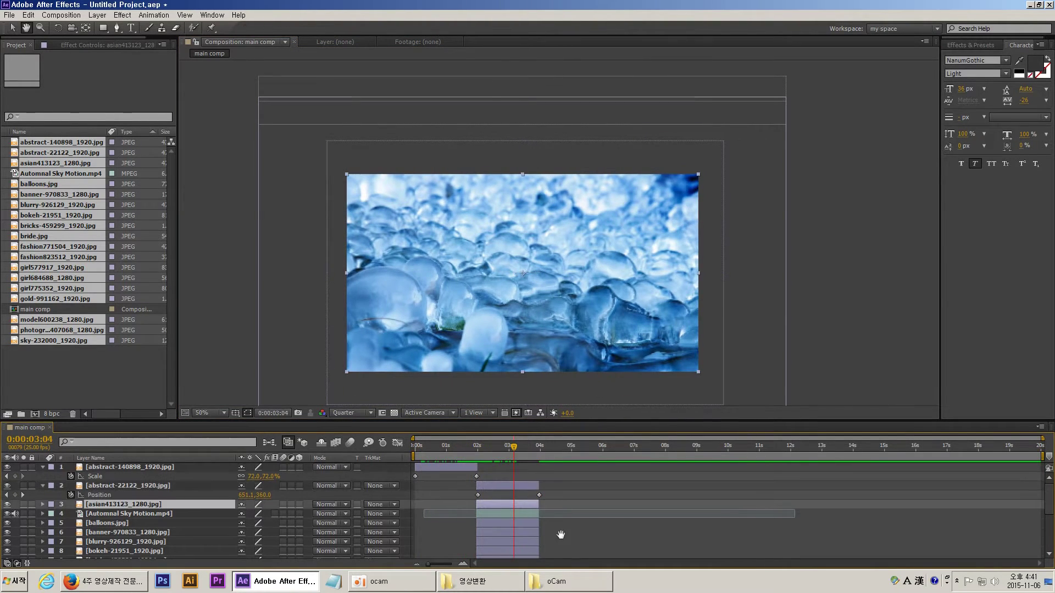
scroll(508, 527, down, 5)
key(ctrl+a)
key(u)
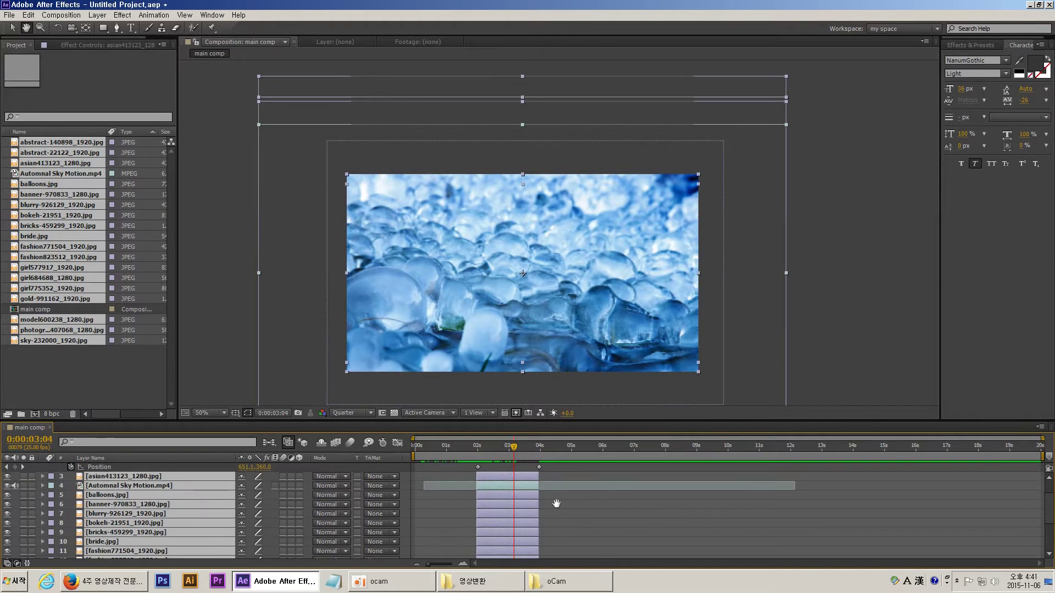
scroll(490, 503, up, 5)
drag(489, 503, 545, 499)
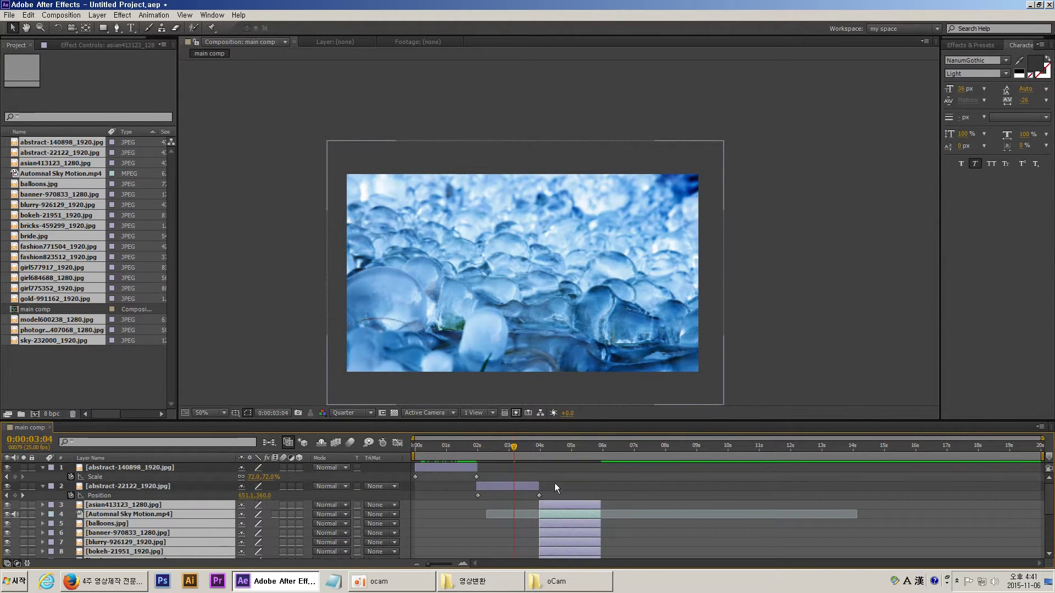
click(555, 482)
Enlarge asian413123_1280.jpg to 115% and move its image down to position 640, 406.
drag(523, 448, 545, 452)
click(555, 505)
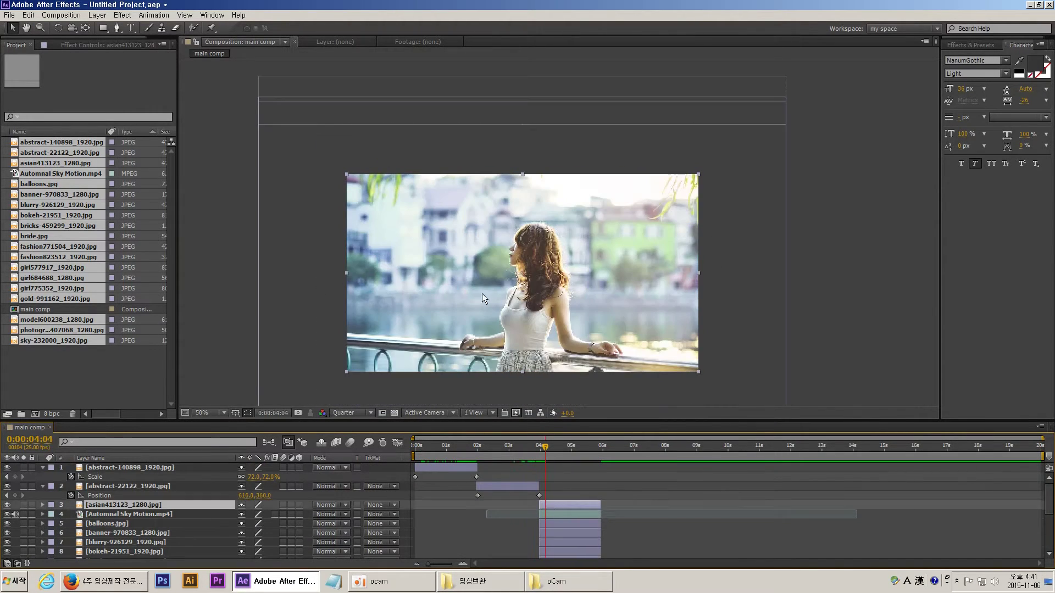
key(s)
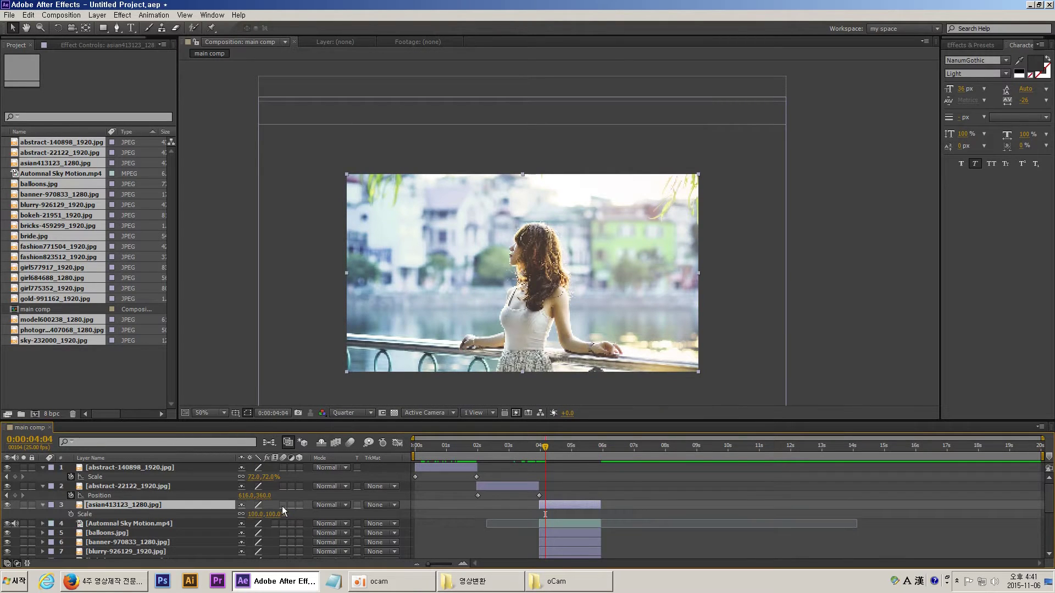
drag(256, 519, 264, 520)
mouse_move(625, 298)
mouse_down()
mouse_move(626, 284)
mouse_move(625, 316)
mouse_up()
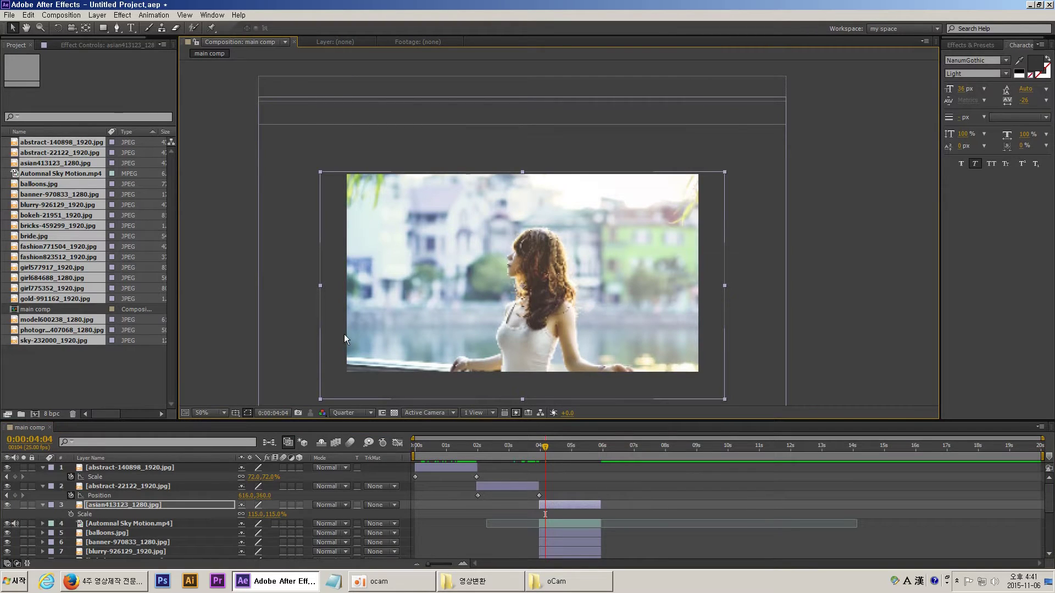
Animate the Position of asian413123_1280.jpg from 640, 406 at the layer's start to 640, 316 at its end.
key(p)
click(71, 514)
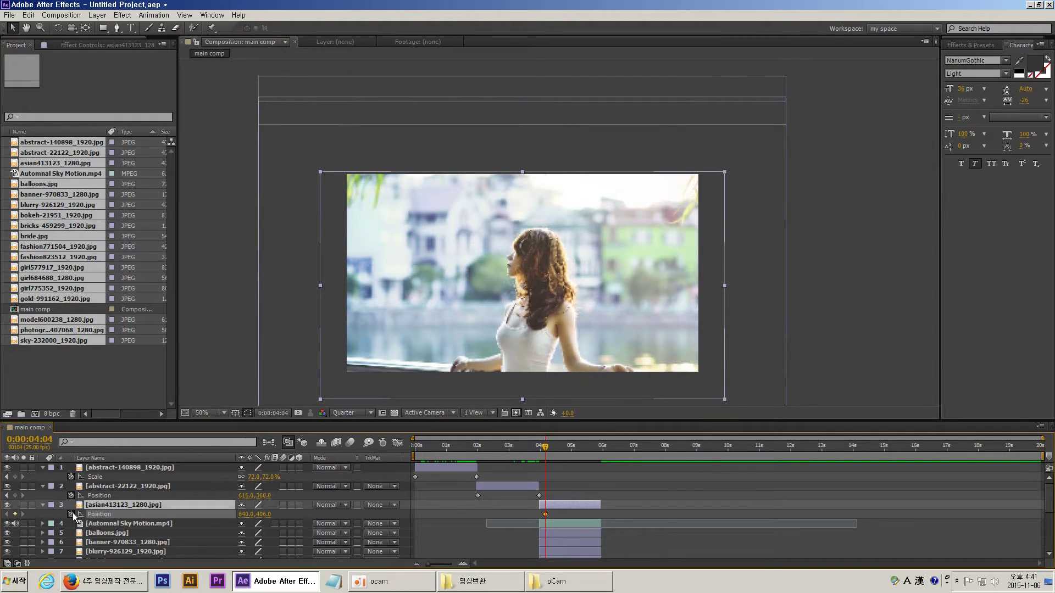
drag(543, 516, 539, 514)
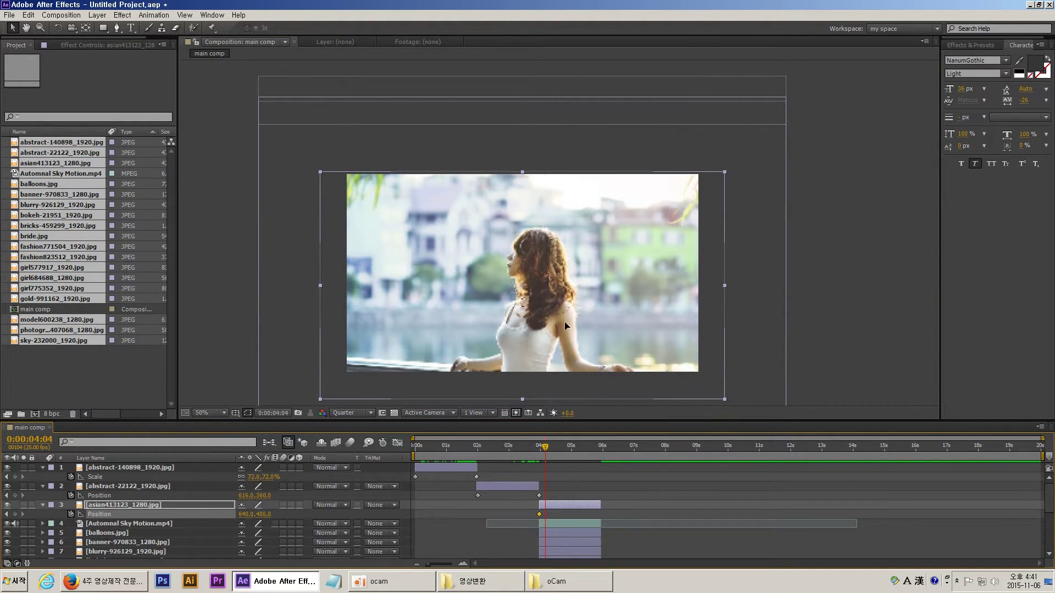
drag(566, 326, 566, 302)
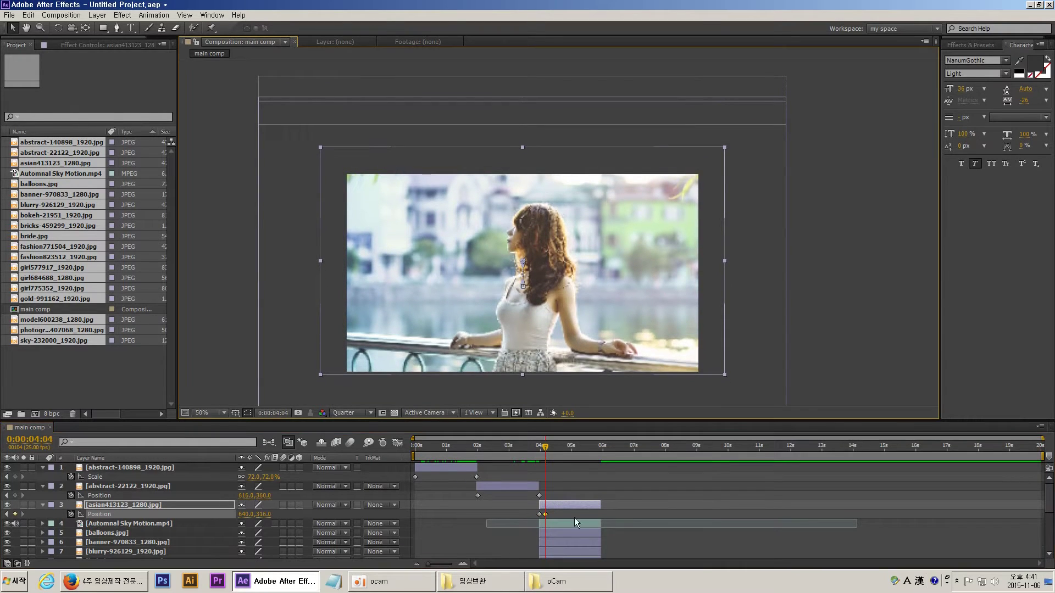
drag(545, 515, 599, 514)
drag(544, 446, 599, 453)
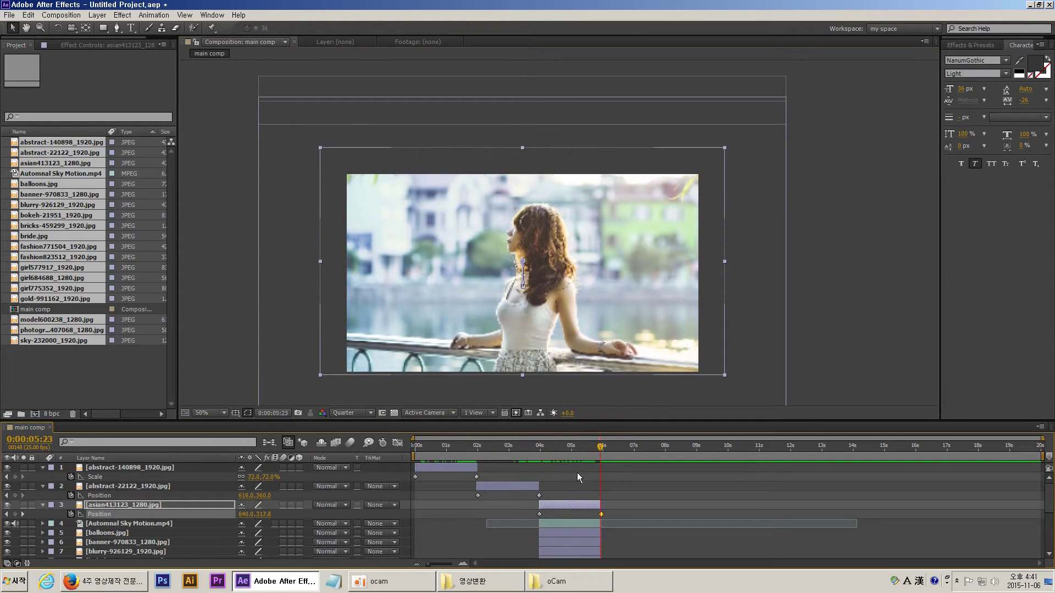
Shift Automnal Sky Motion.mp4 to start where asian413123_1280.jpg ends and scale the video down to 68.1%.
drag(552, 521, 605, 526)
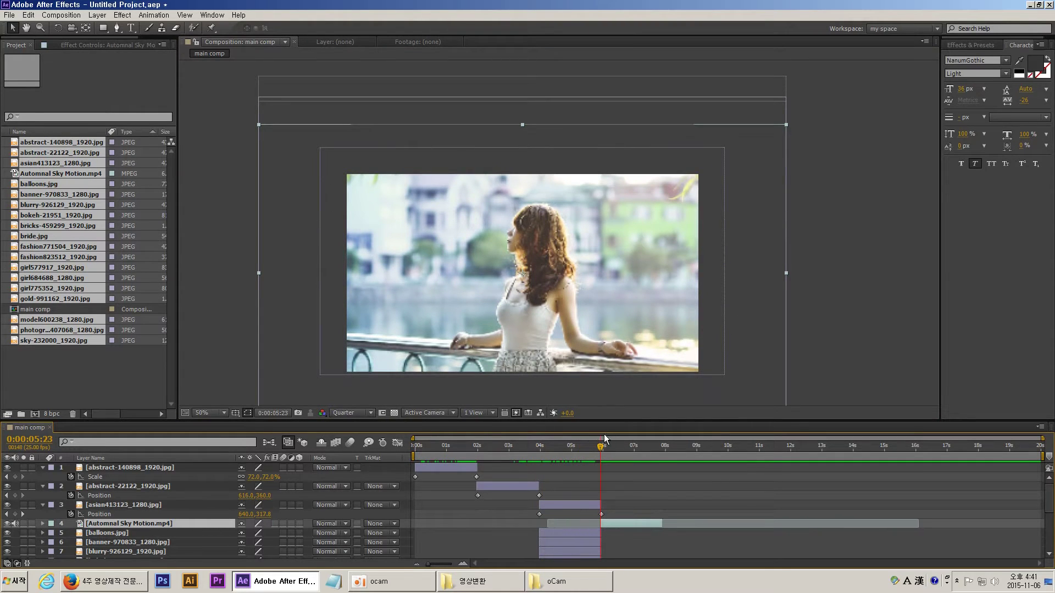
drag(606, 445, 640, 450)
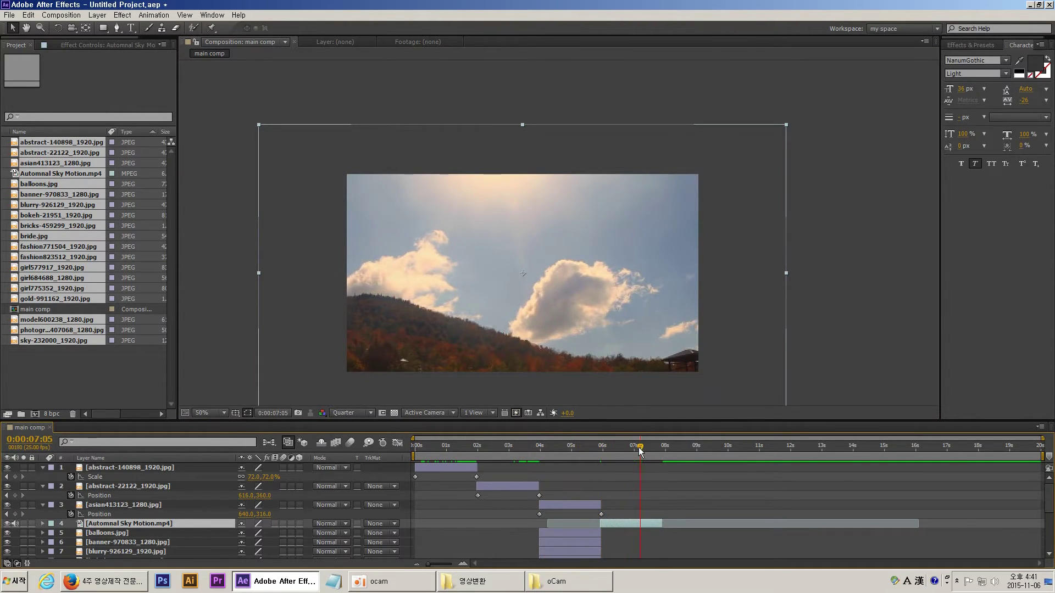
drag(782, 128, 737, 174)
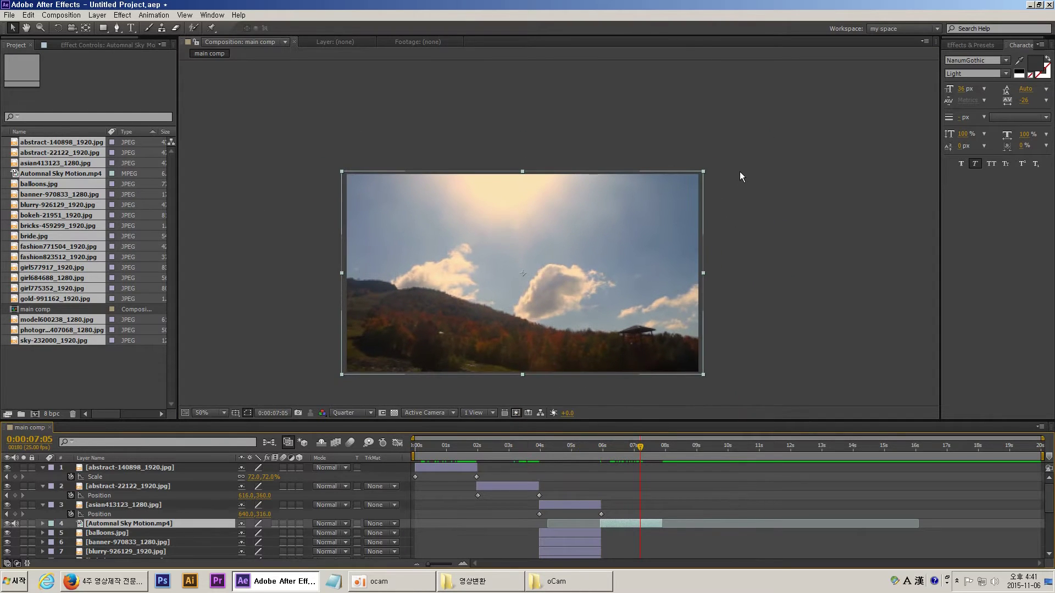
Animate the Scale of Automnal Sky Motion.mp4 from 73.9% at the clip's start to 68% at 0:00:07:22.
mouse_move(589, 449)
mouse_down()
mouse_move(614, 454)
mouse_move(416, 459)
mouse_move(601, 466)
mouse_up()
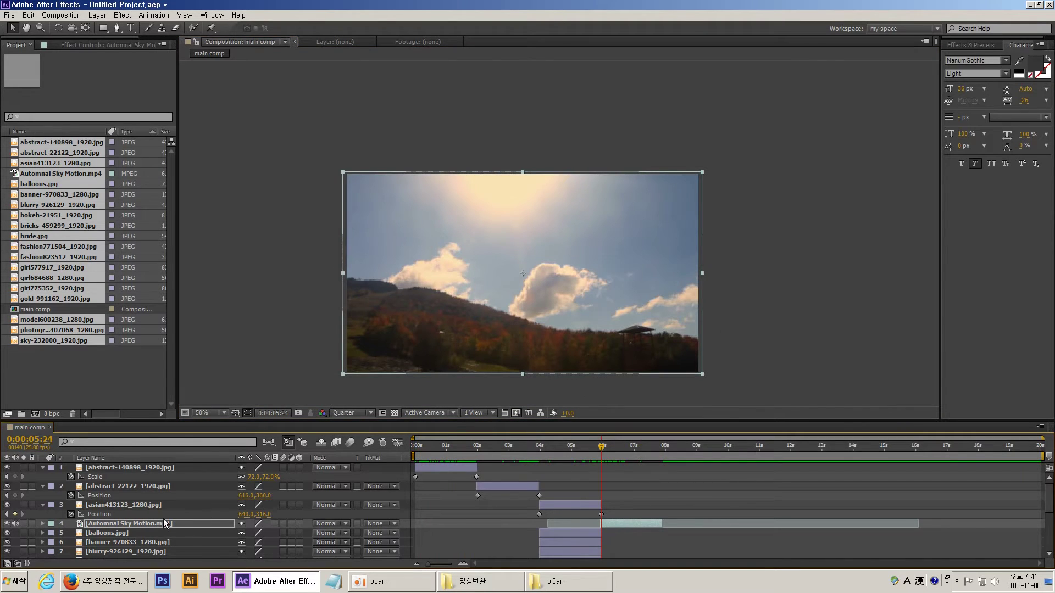
key(s)
click(70, 533)
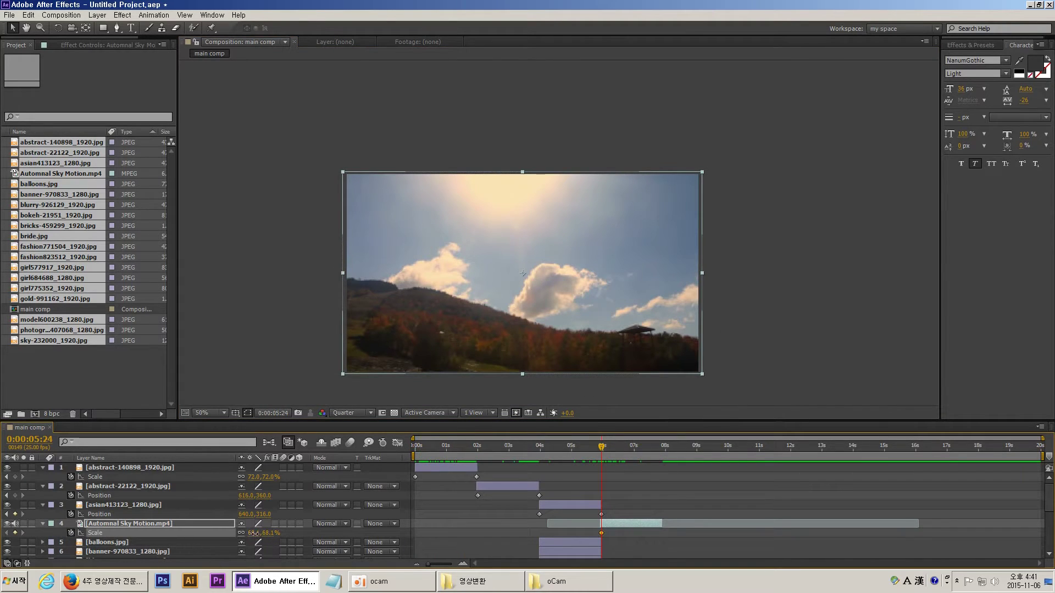
drag(254, 533, 270, 532)
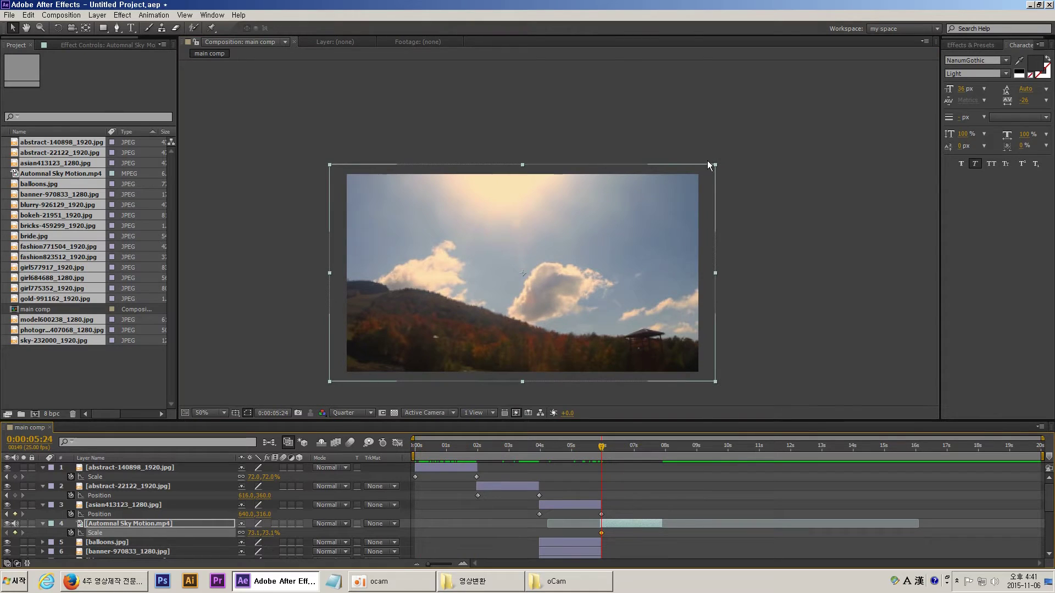
drag(714, 164, 718, 163)
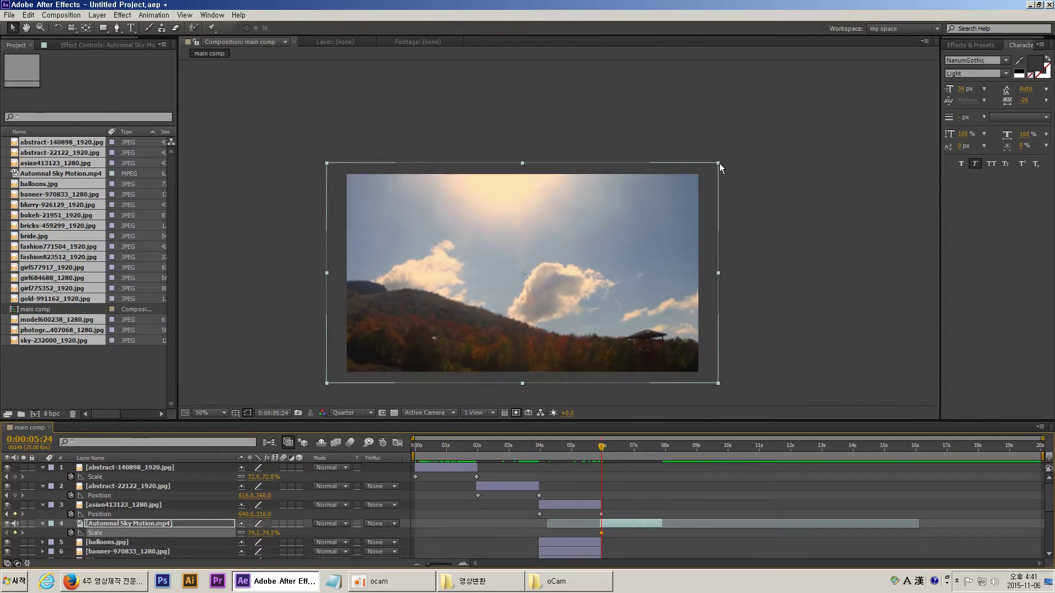
click(598, 534)
click(644, 449)
key(space)
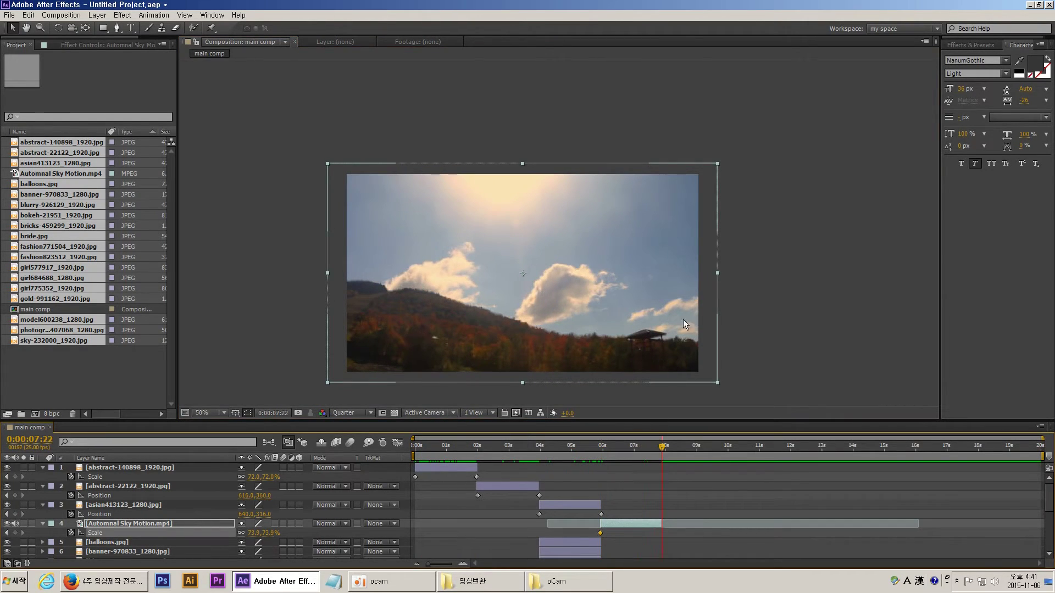
drag(716, 166, 704, 170)
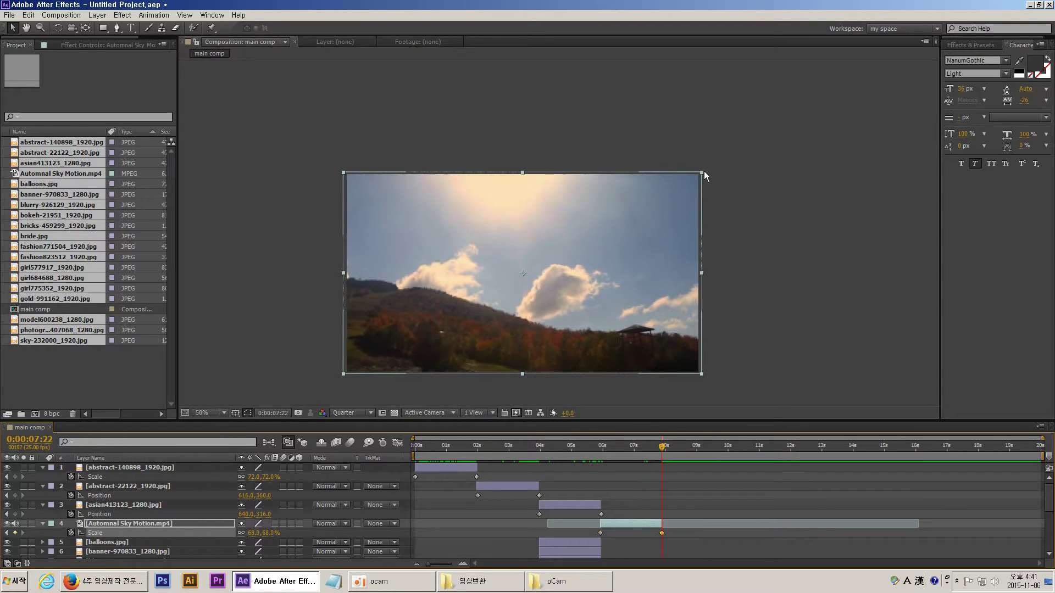
click(484, 448)
drag(472, 449, 650, 459)
Delete all remaining unused layers from balloons.jpg through sky-232000_1920.jpg from the composition.
click(568, 544)
key(h)
scroll(664, 542, down, 3)
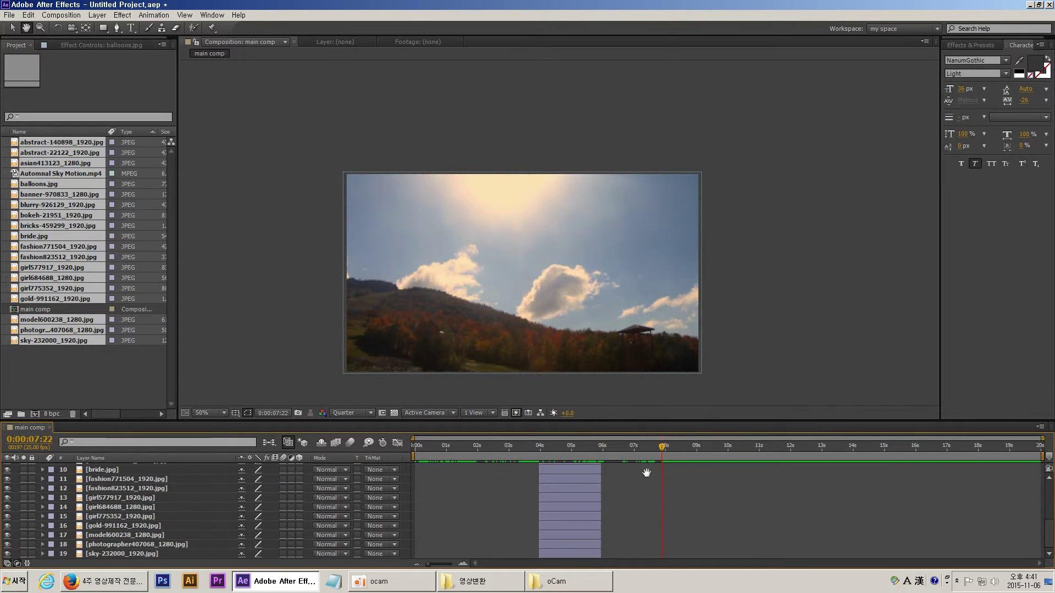
key(v)
shift+click(595, 546)
key(Delete)
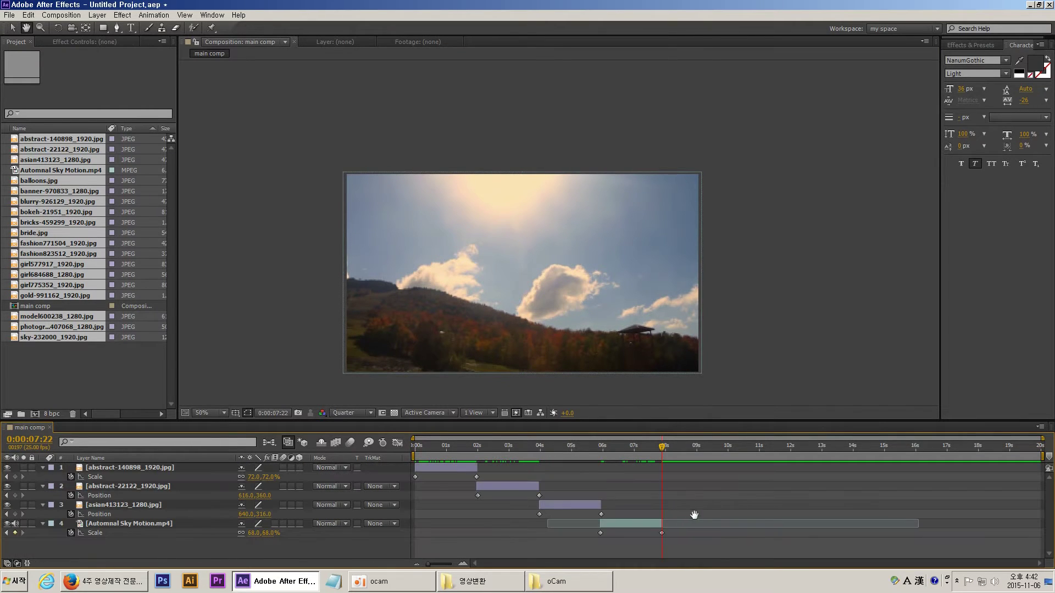
End the work area at 0:00:07:22 and run a RAM preview of the four-layer sequence.
key(n)
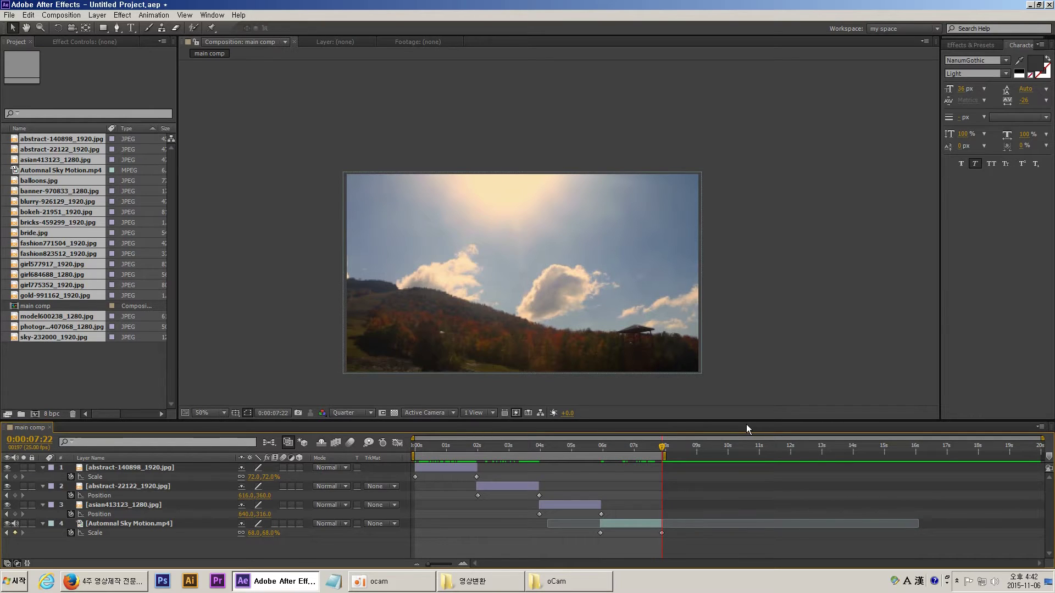
key(KP_0)
key(KP_0)
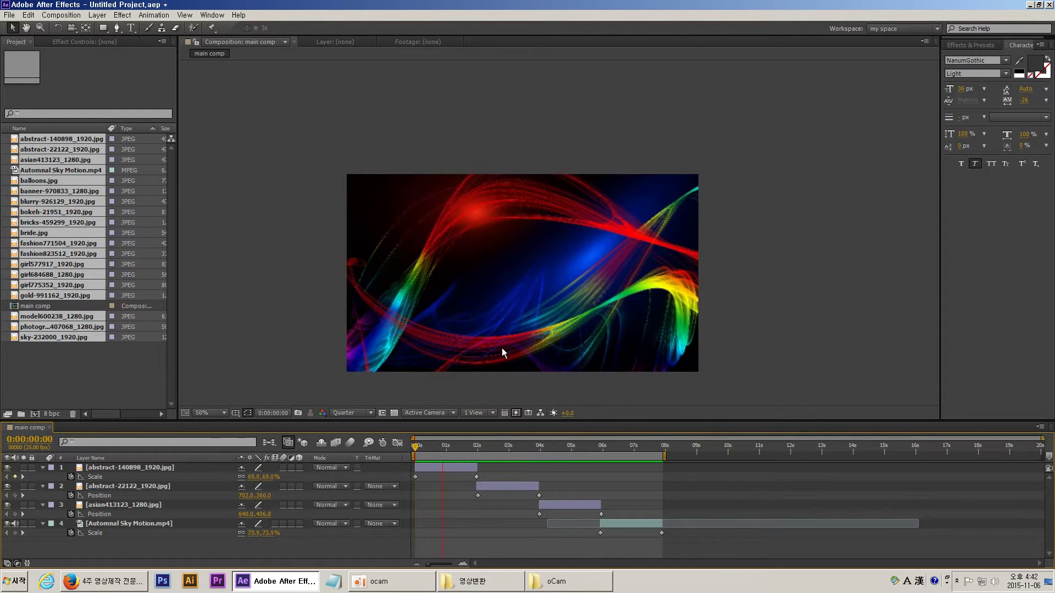
Move the ending Position keyframe of abstract-22122_1920.jpg well past the end of the layer to slow its movement.
click(471, 516)
drag(479, 442, 521, 454)
click(539, 496)
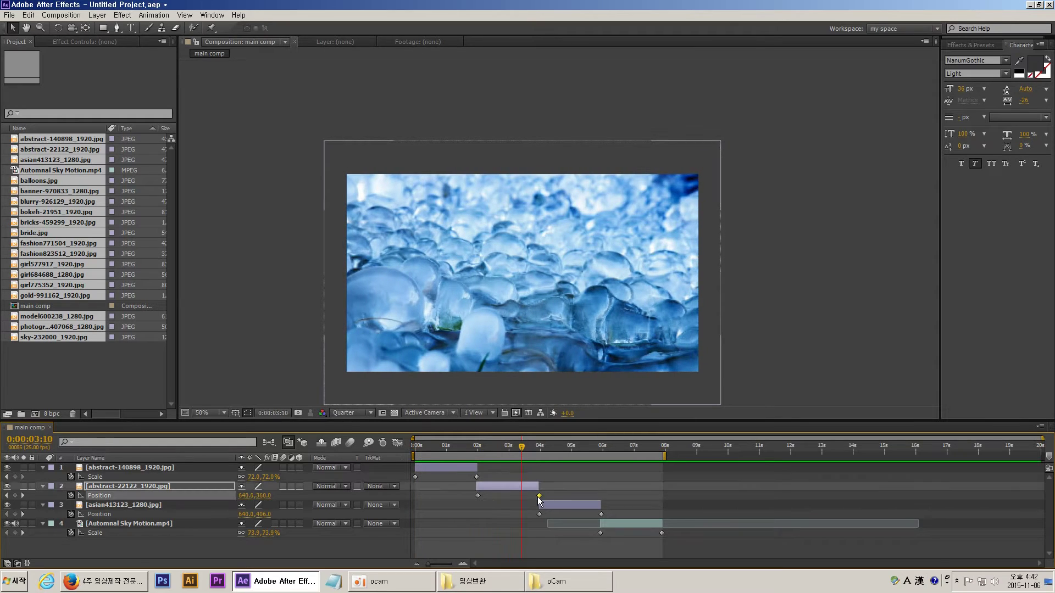
drag(539, 496, 574, 496)
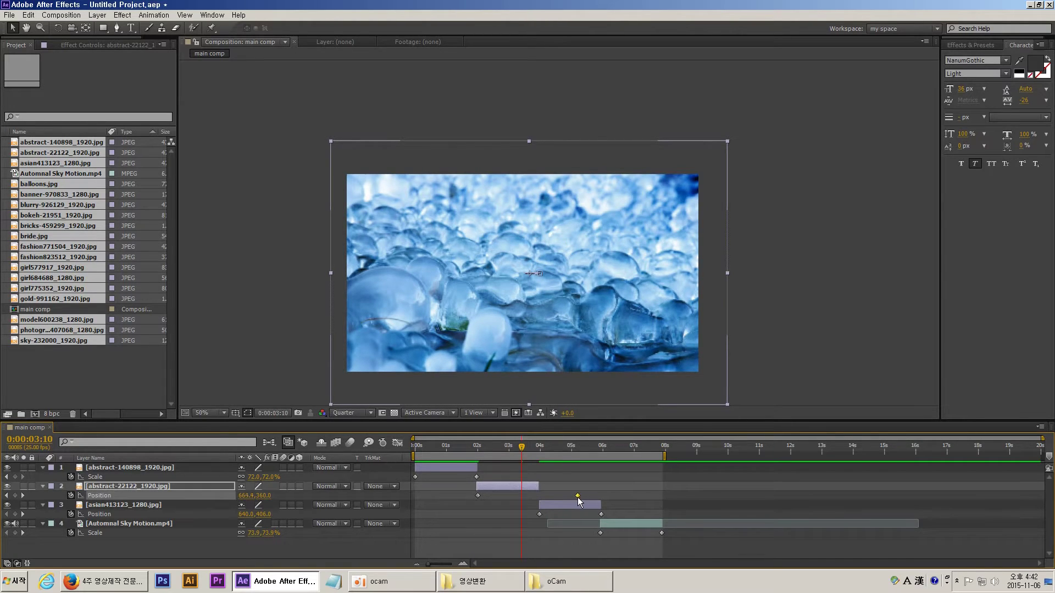
drag(578, 496, 581, 496)
mouse_move(521, 456)
mouse_down()
mouse_move(461, 456)
mouse_move(537, 457)
mouse_move(483, 459)
mouse_move(503, 458)
mouse_move(488, 447)
mouse_move(518, 449)
mouse_up()
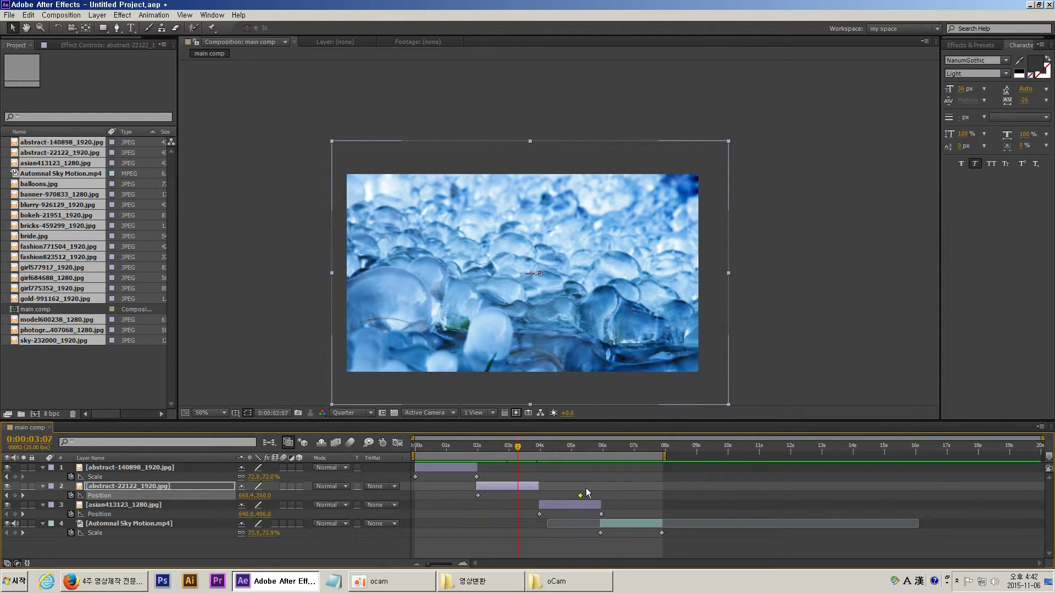
Move asian413123_1280.jpg's ending Position keyframe to 0:00:07:07 and Automnal Sky Motion.mp4's ending Scale keyframe to about 8.7 seconds, then preview the motion.
drag(581, 496, 686, 534)
click(656, 549)
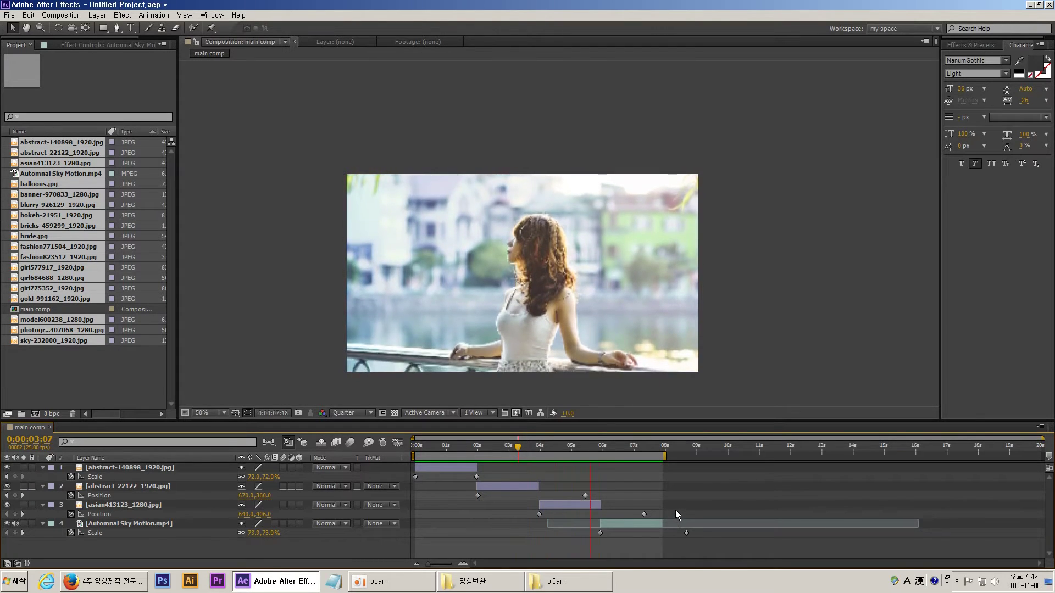
key(space)
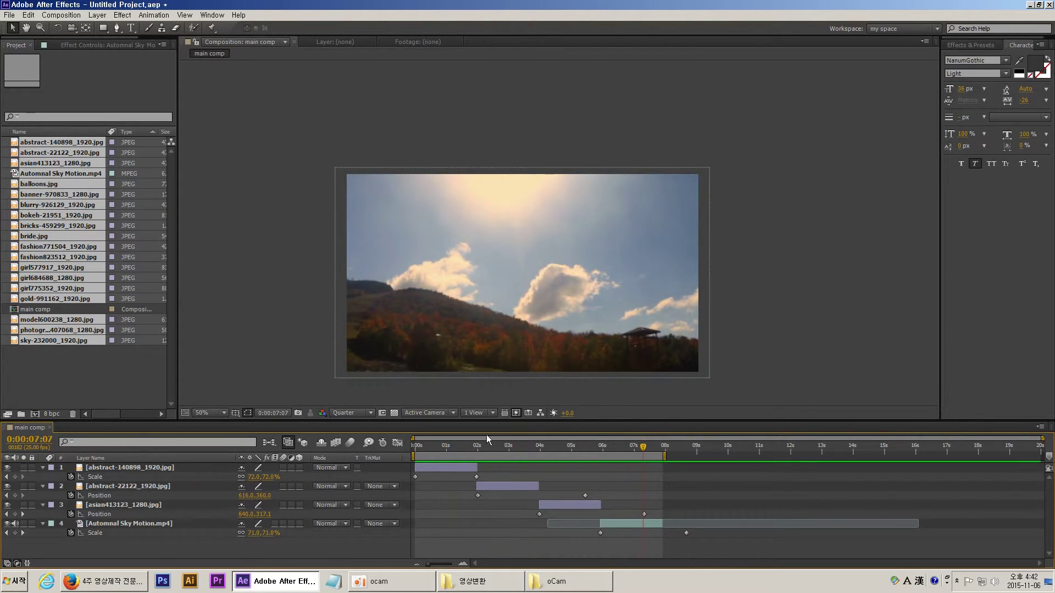
Extend the end of the abstract-140898_1920.jpg layer to 0:00:02:09 so it overlaps the second layer by ten frames.
drag(489, 442, 477, 460)
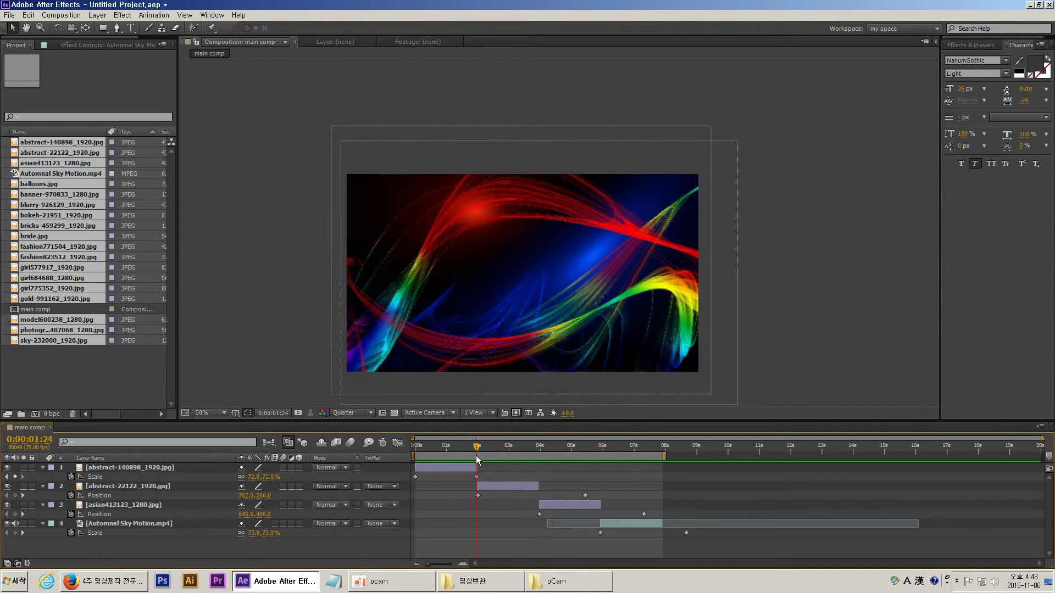
click(477, 477)
key(space)
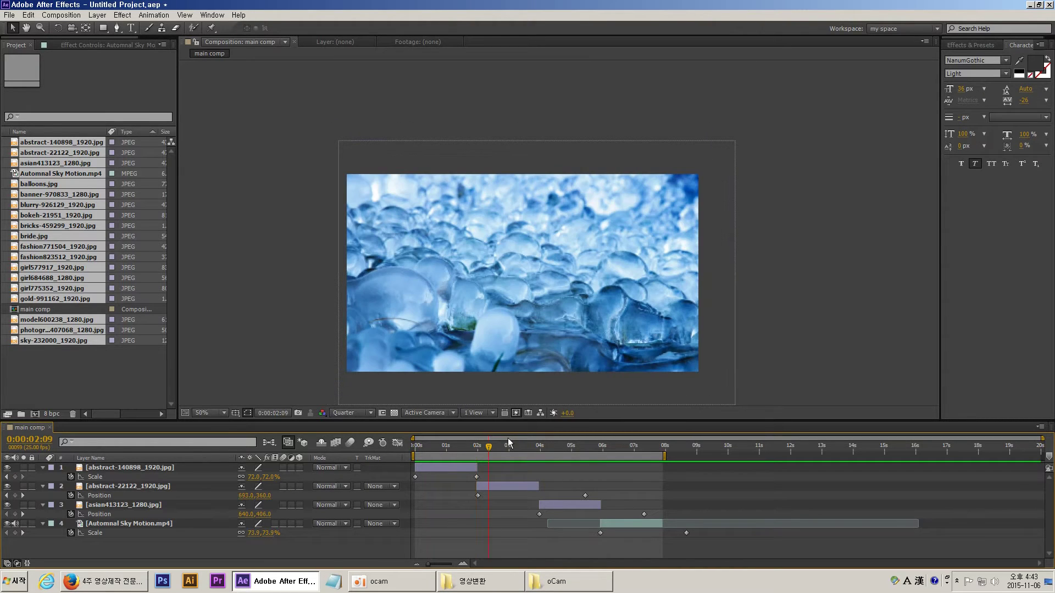
drag(477, 467, 488, 468)
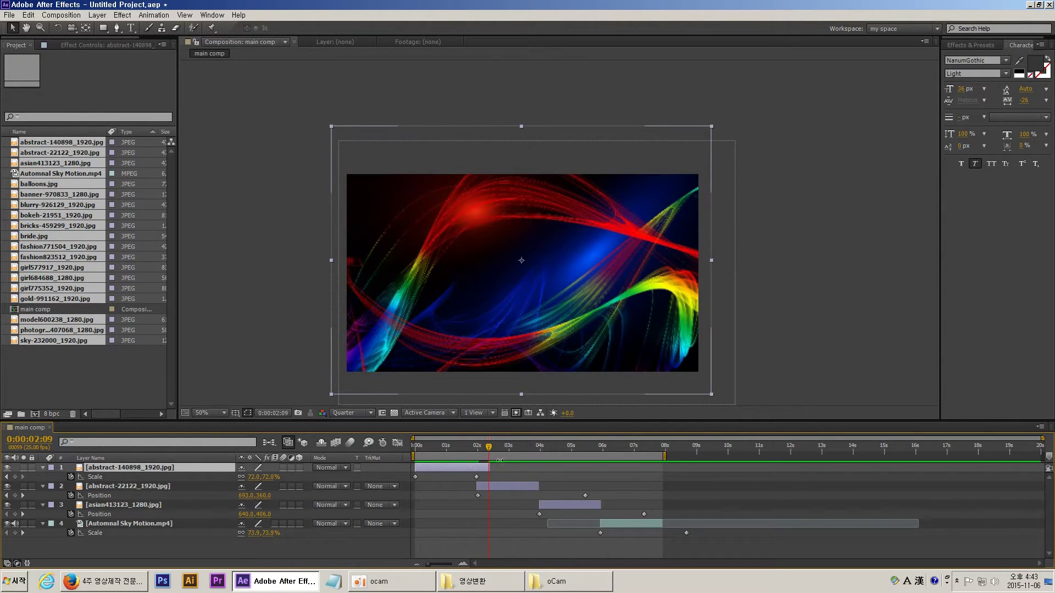
Extend the end of the abstract-22122_1920.jpg layer to 0:00:04:09 so it overlaps asian413123_1280.jpg.
click(540, 444)
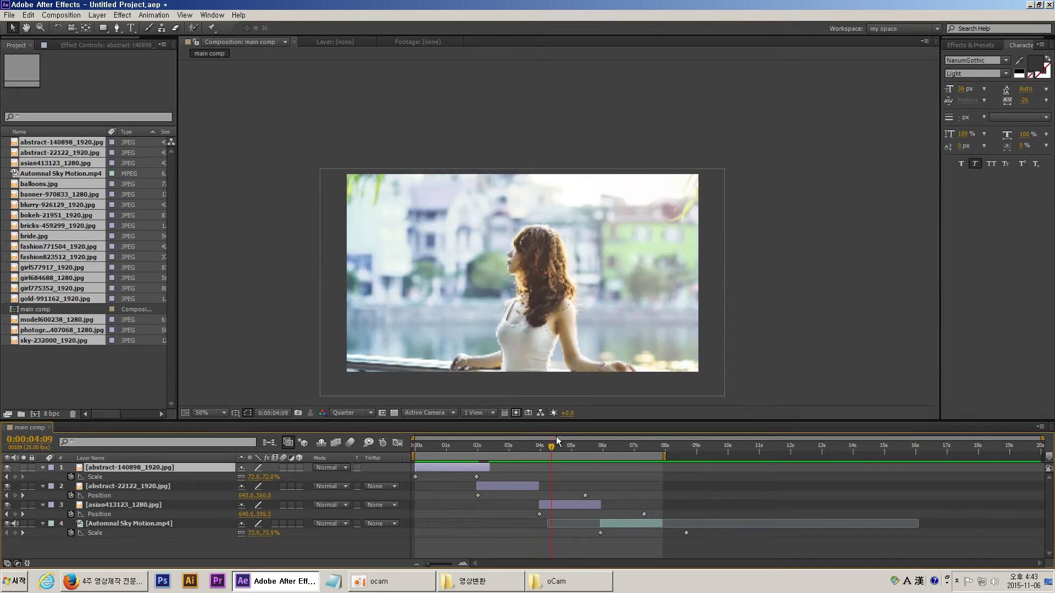
click(548, 435)
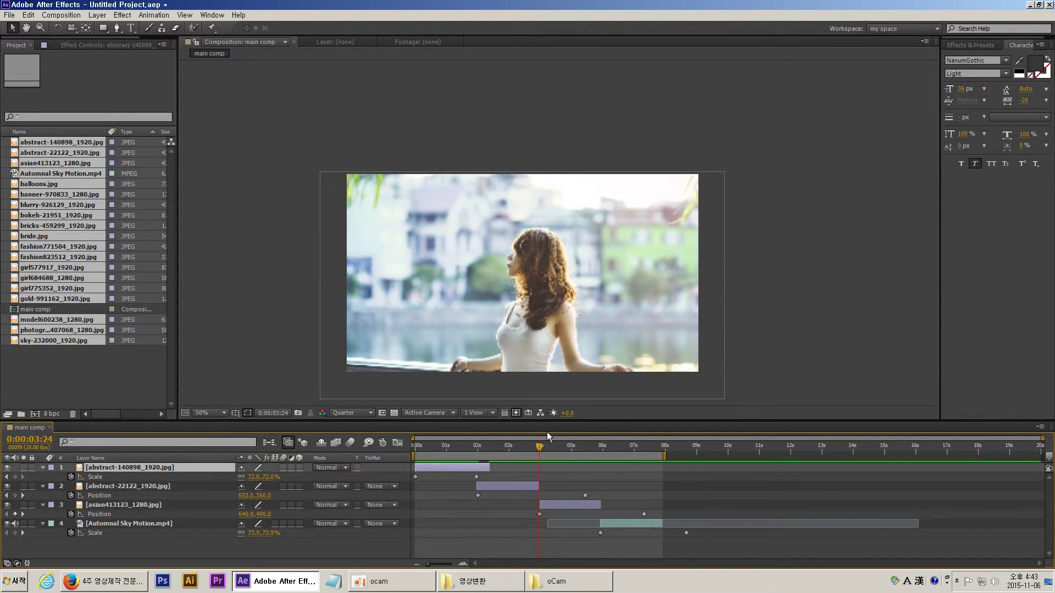
click(540, 488)
drag(540, 488, 552, 488)
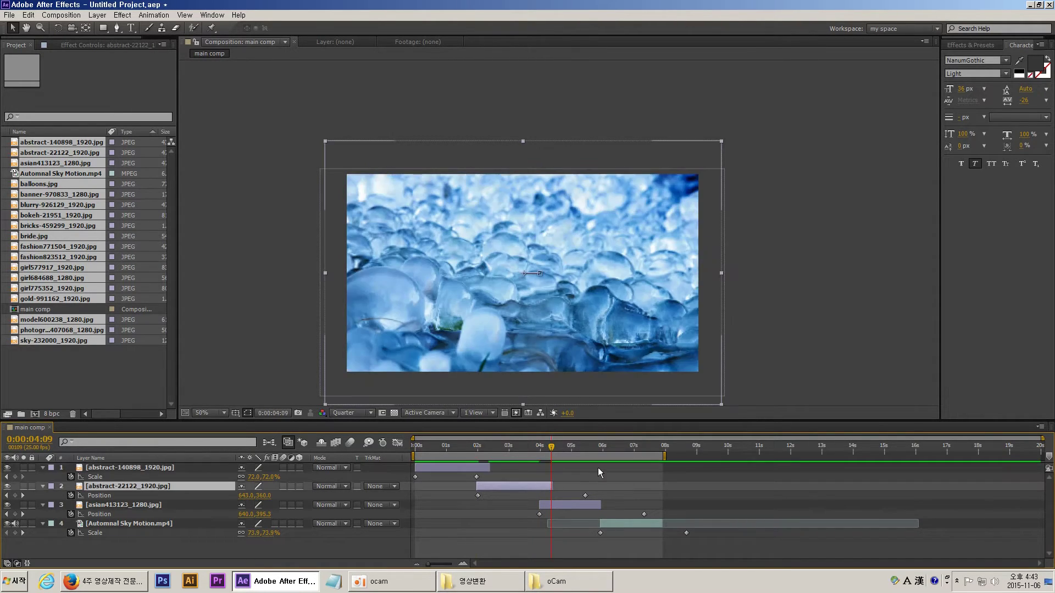
Extend the end of the asian413123_1280.jpg layer to 0:00:06:08 so it overlaps Automnal Sky Motion.mp4.
click(595, 444)
click(611, 435)
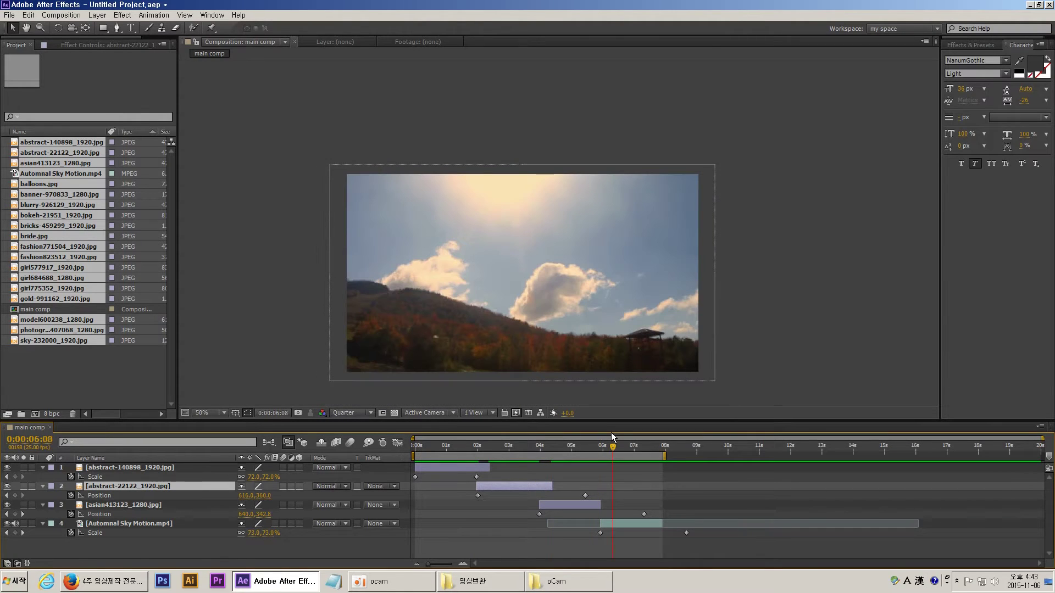
drag(603, 505, 614, 505)
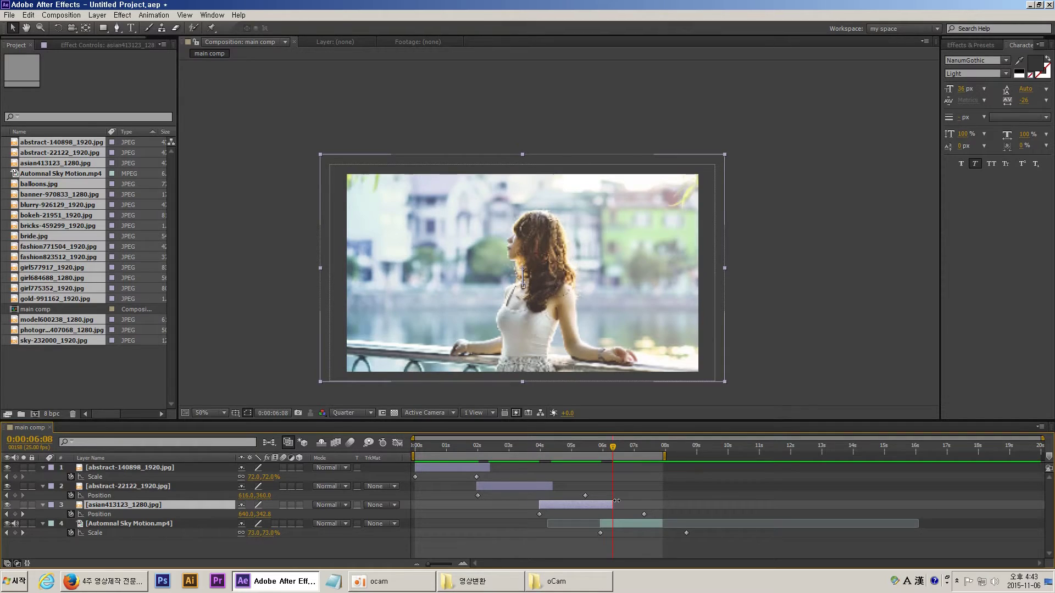
drag(616, 500, 617, 500)
Step back frame by frame from 0:00:06:08 to 0:00:05:23 to check the overlap between asian413123_1280.jpg and Automnal Sky Motion.mp4.
key(Page_Up)
key(Page_Up)
key(Page_Up)
key(Page_Up)
key(Page_Up)
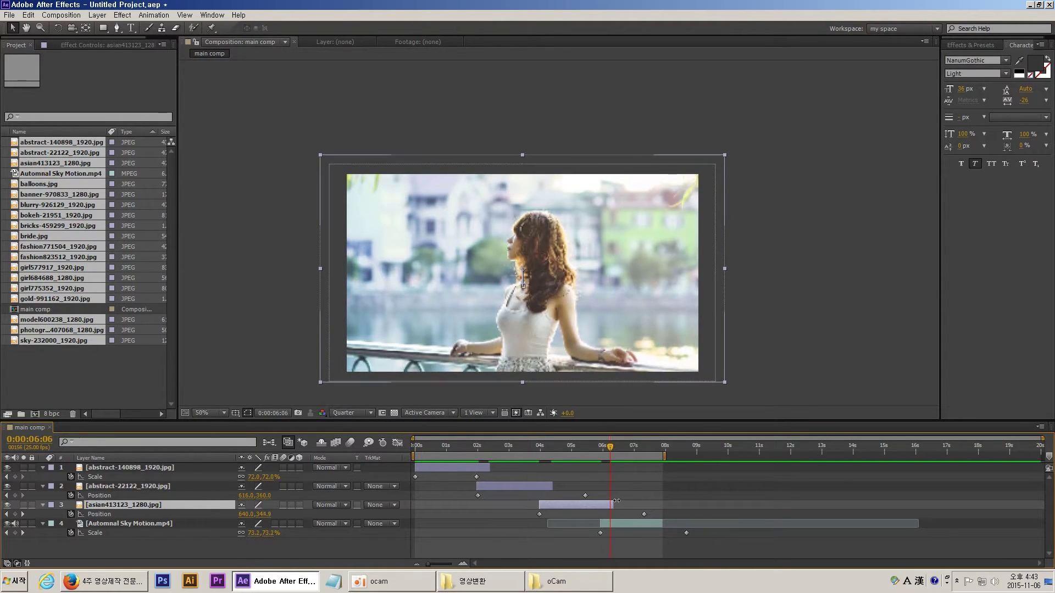
key(Page_Up)
key(Page_Up)
key(Page_Up)
key(Page_Up)
key(Page_Up)
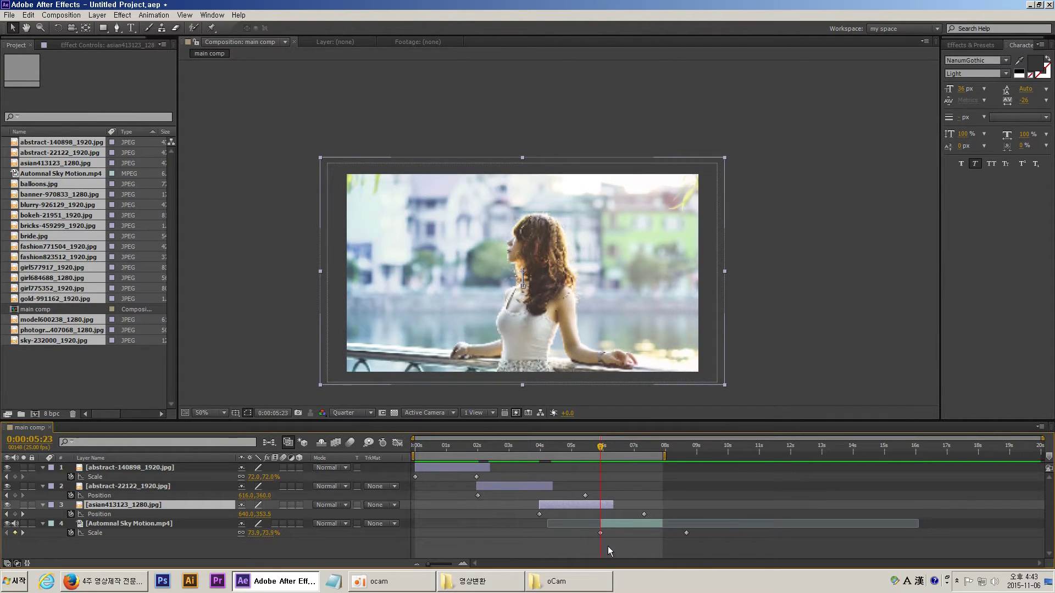
click(610, 437)
key(j)
Animate the Opacity of abstract-140898_1920.jpg from 100% at 0:00:01:24 to 0% at 0:00:02:09 and scrub through the fade.
click(483, 447)
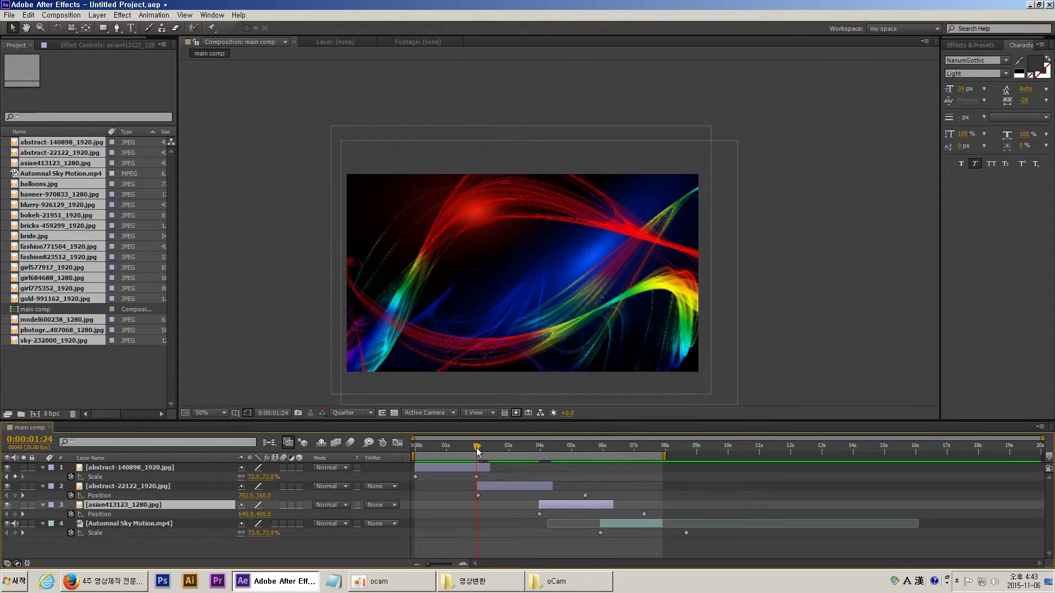
click(483, 468)
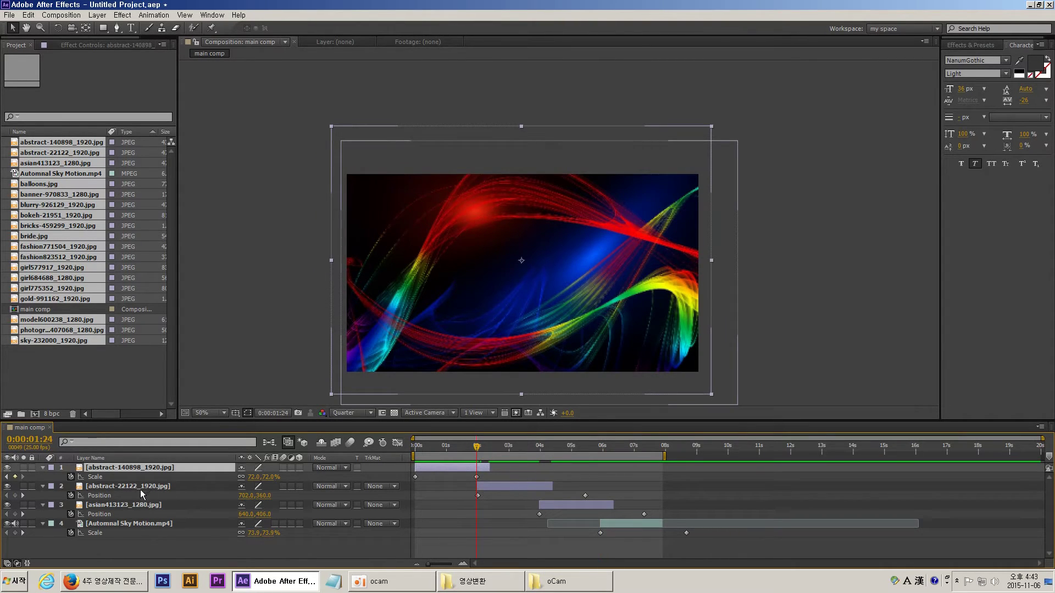
key(alt+shift+t)
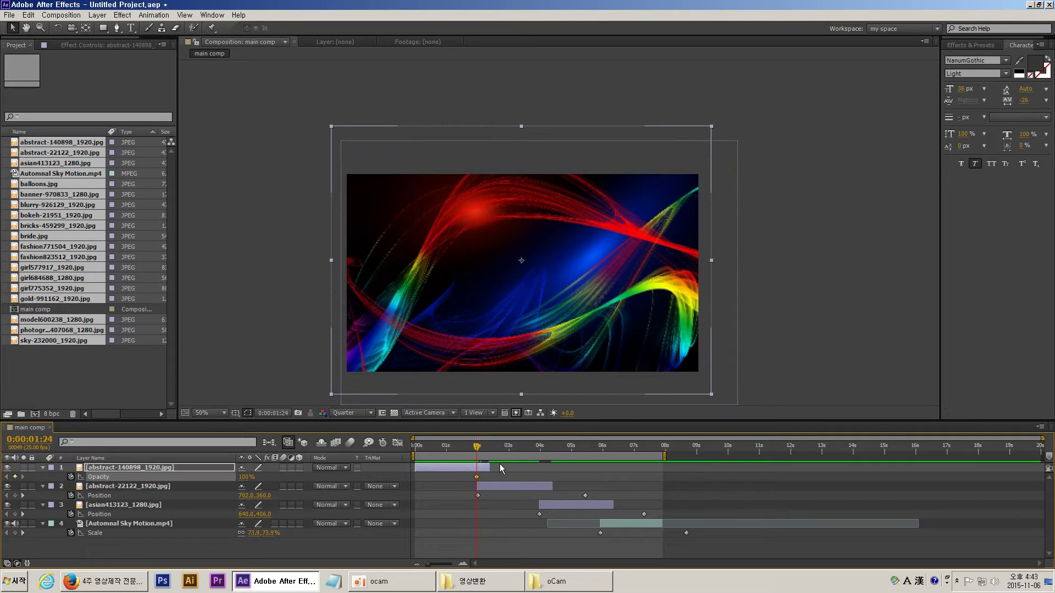
drag(477, 446, 488, 447)
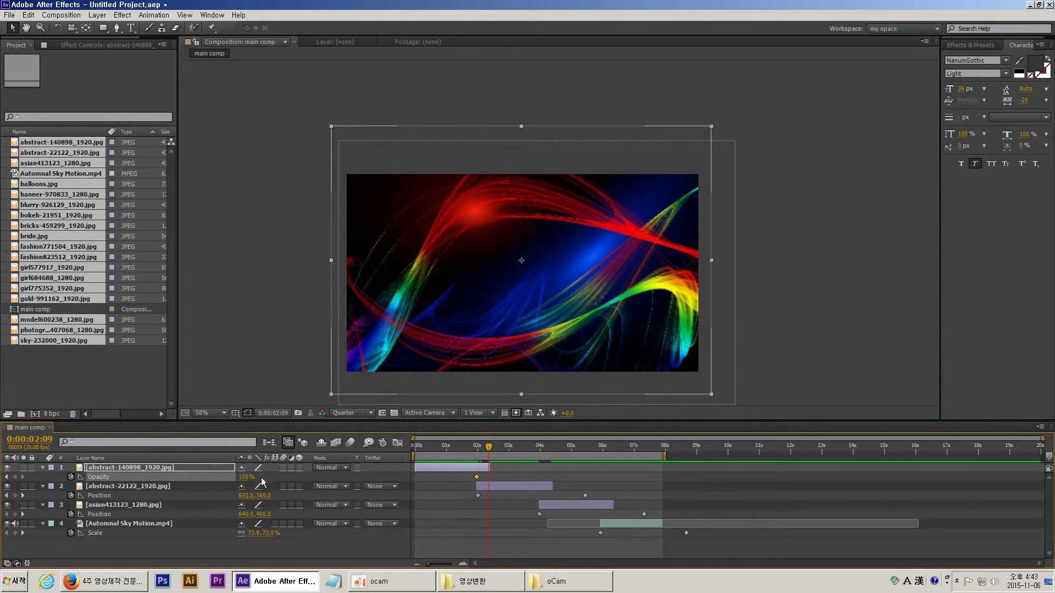
drag(250, 476, 148, 468)
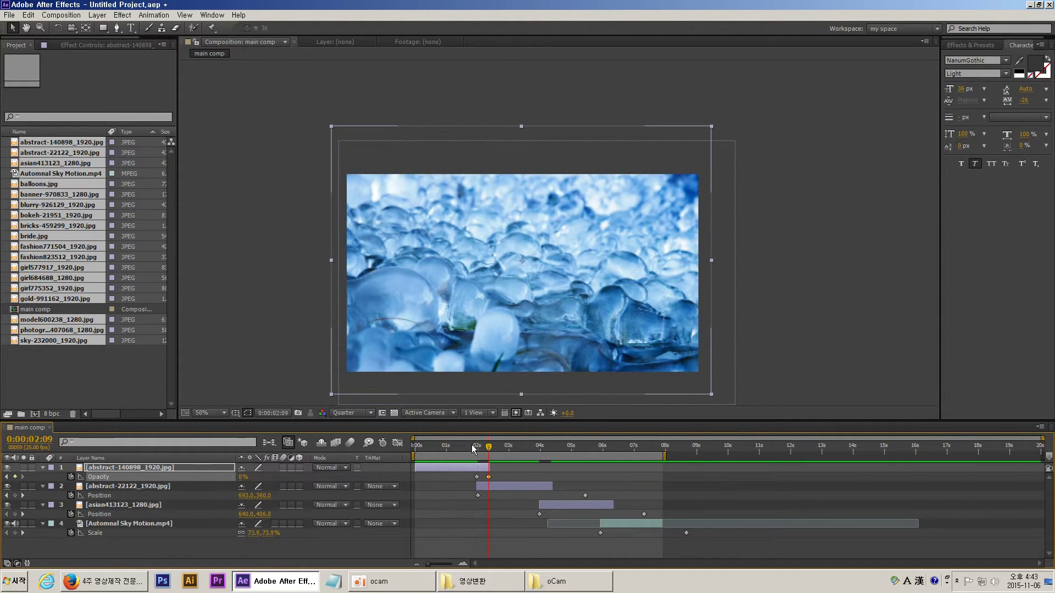
drag(472, 447, 496, 446)
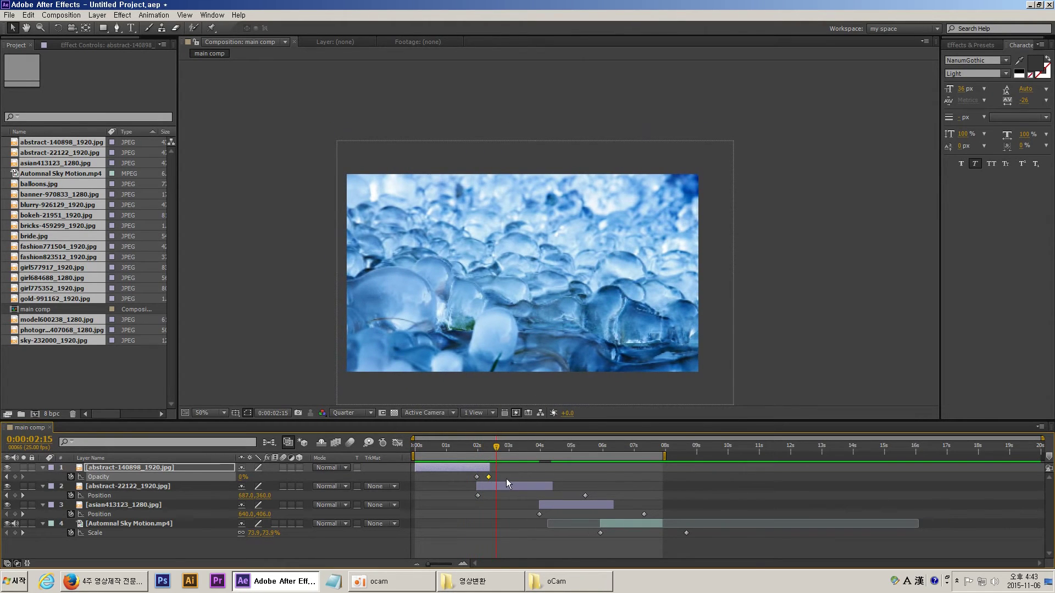
Copy the two Opacity fade keyframes of abstract-140898_1920.jpg onto abstract-22122_1920.jpg, starting at 0:00:03:24.
click(538, 447)
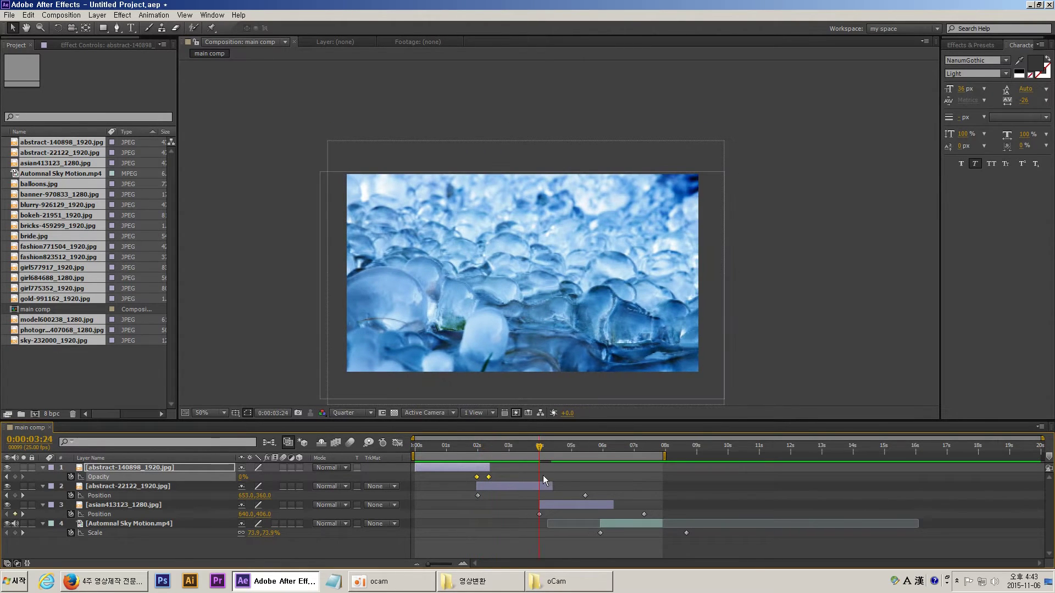
click(544, 485)
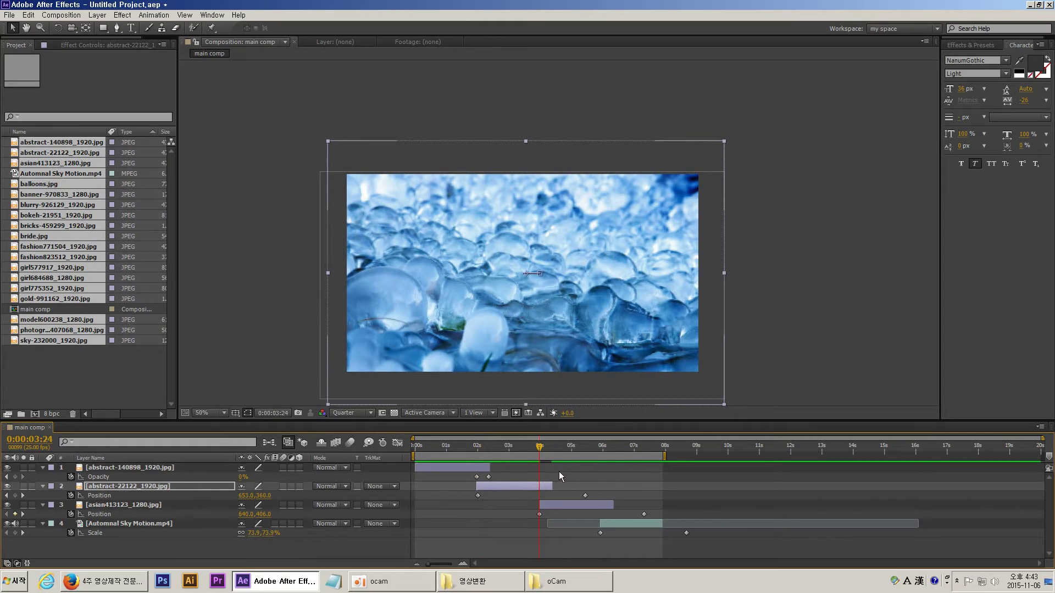
key(ctrl+v)
Paste the Opacity fade keyframes onto asian413123_1280.jpg, starting at 0:00:05:23.
click(600, 448)
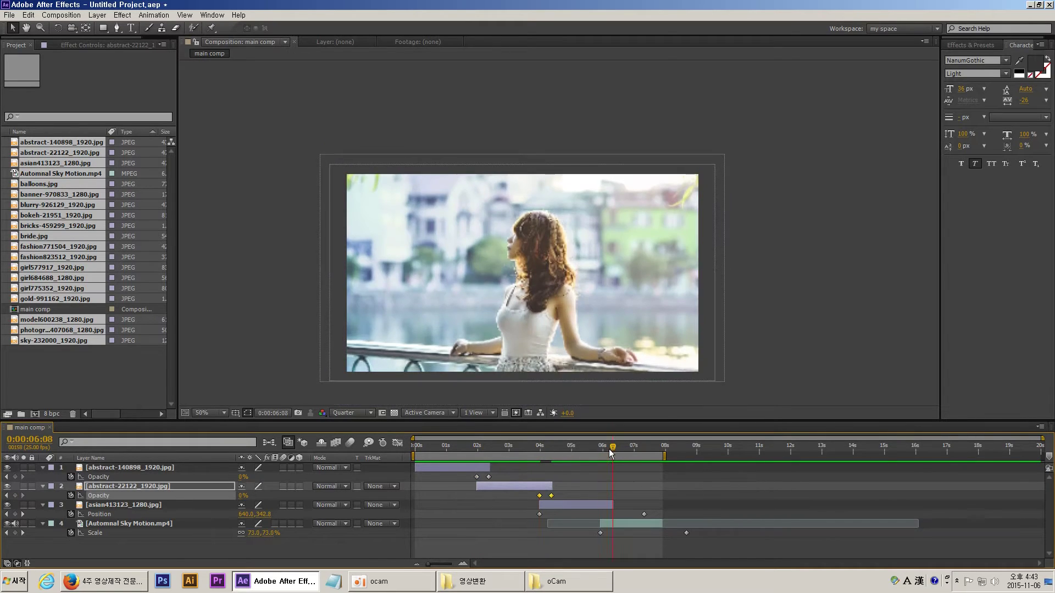
click(599, 505)
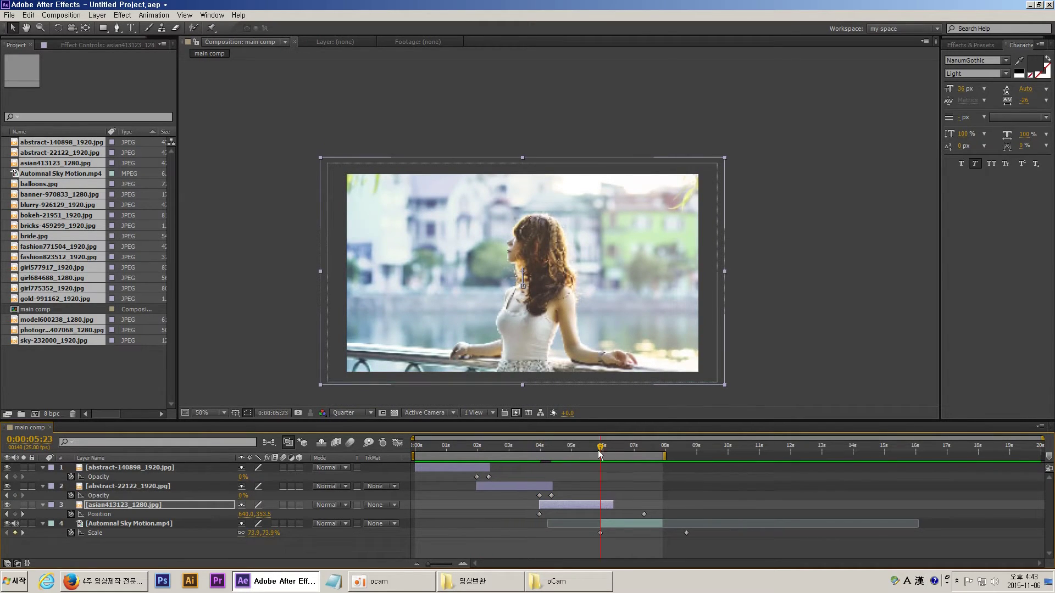
key(ctrl+v)
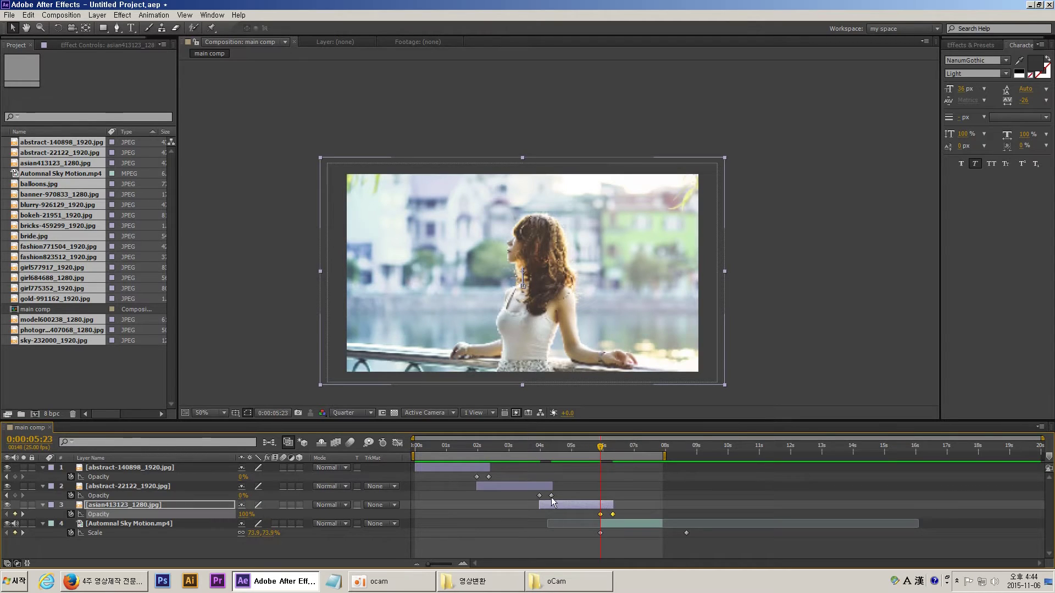
click(550, 496)
shift+click(540, 496)
click(597, 506)
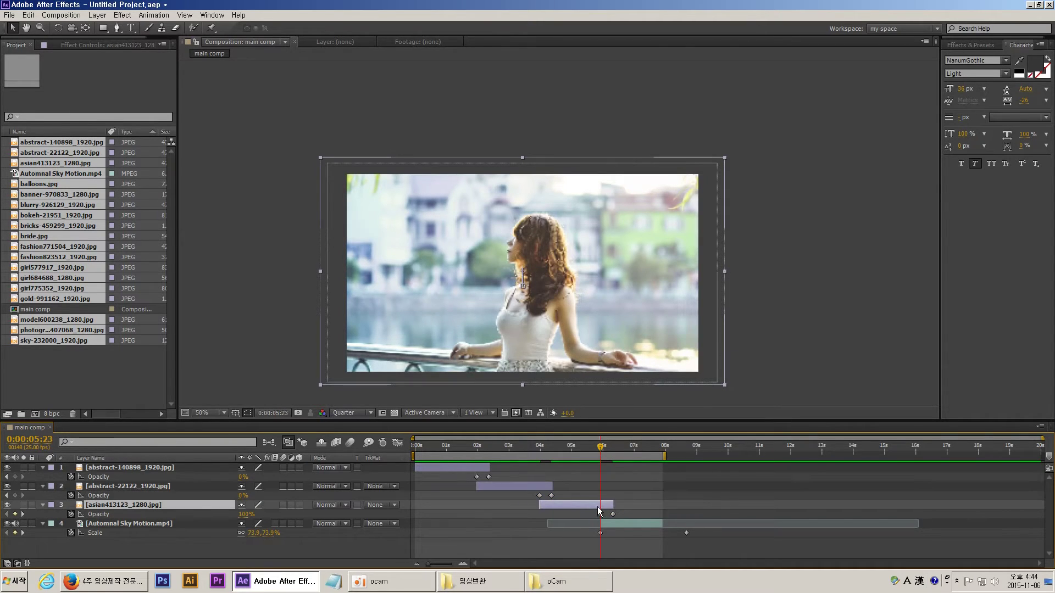
drag(564, 499, 520, 495)
click(579, 505)
key(ctrl+v)
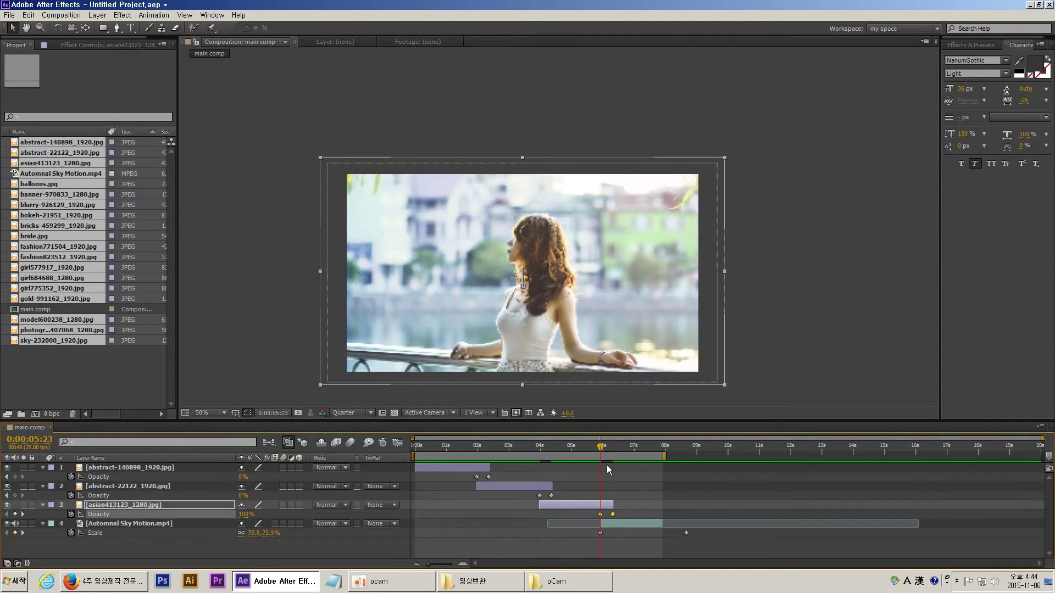
Paste the Opacity fade keyframes onto Automnal Sky Motion.mp4 and shift them so the fade reaches 0% at 0:00:07:22.
drag(588, 448, 651, 452)
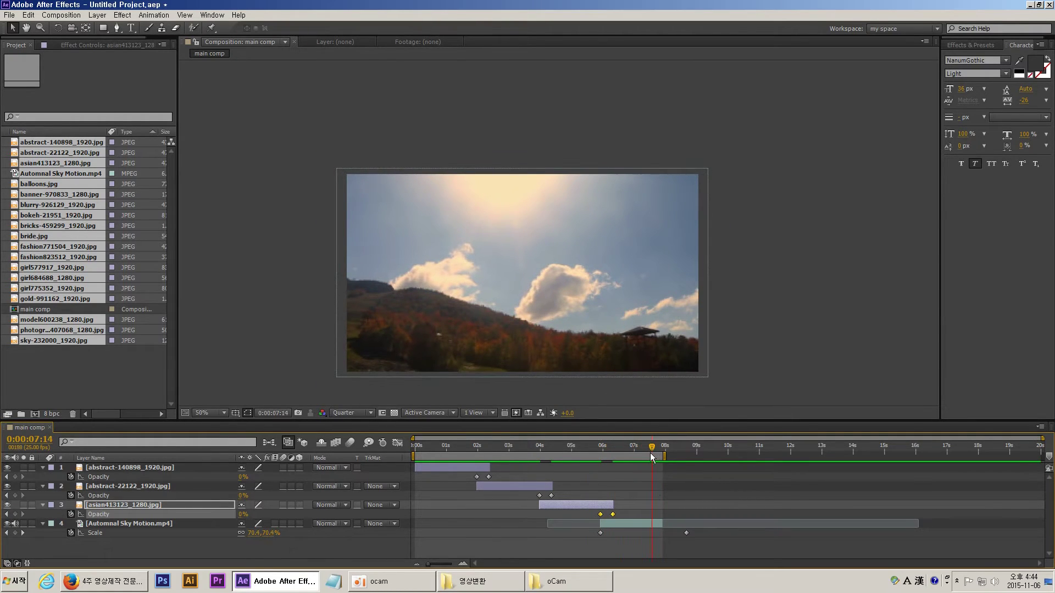
click(644, 524)
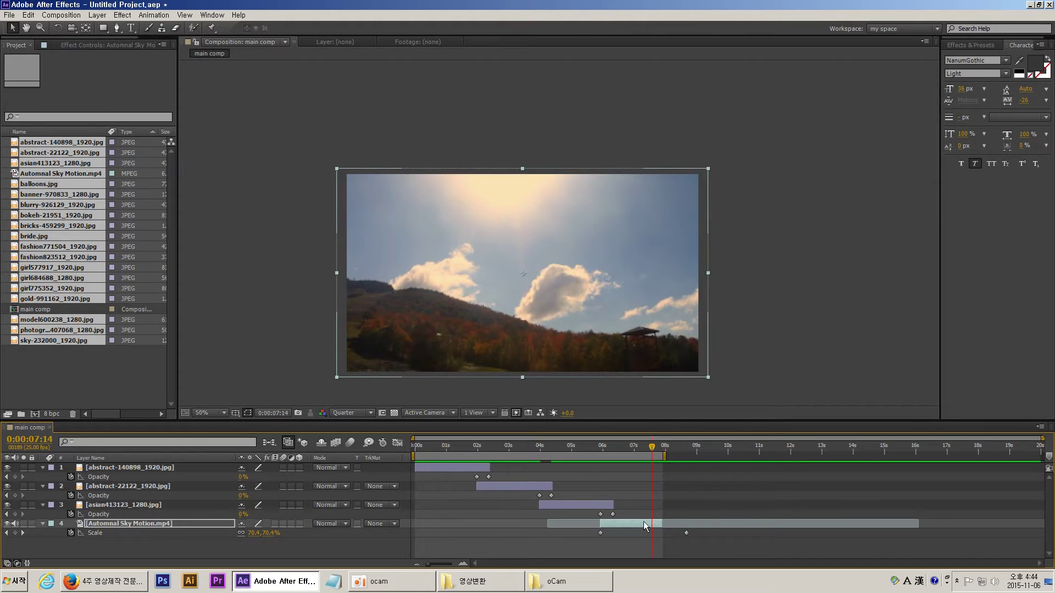
key(s)
key(ctrl+v)
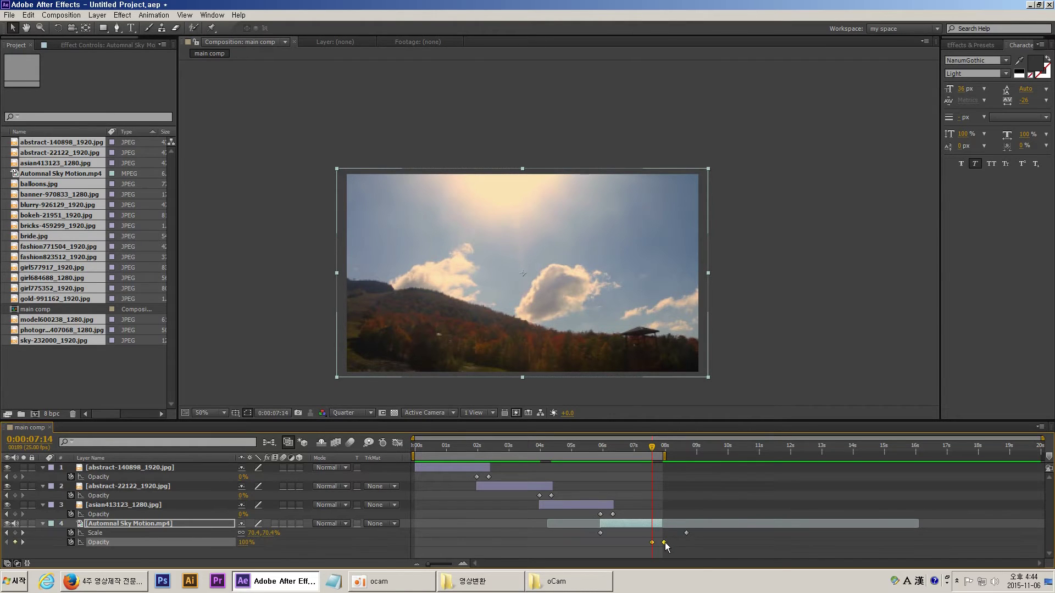
drag(664, 542, 660, 542)
drag(655, 449, 655, 448)
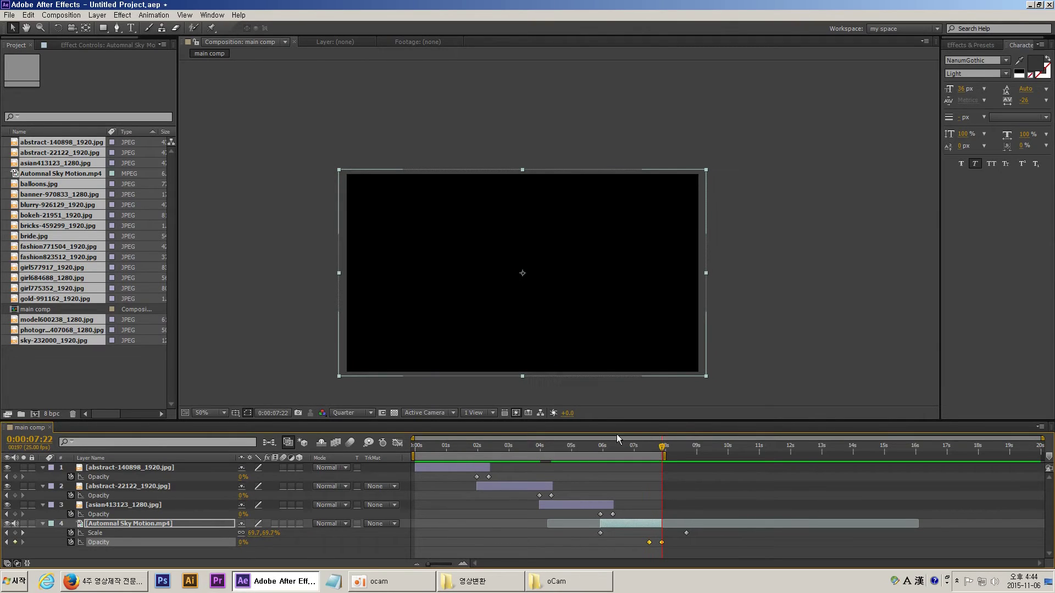
Run a RAM preview of the cross-faded sequence and scrub abstract-22122_1920.jpg to 0:00:03:16.
click(638, 483)
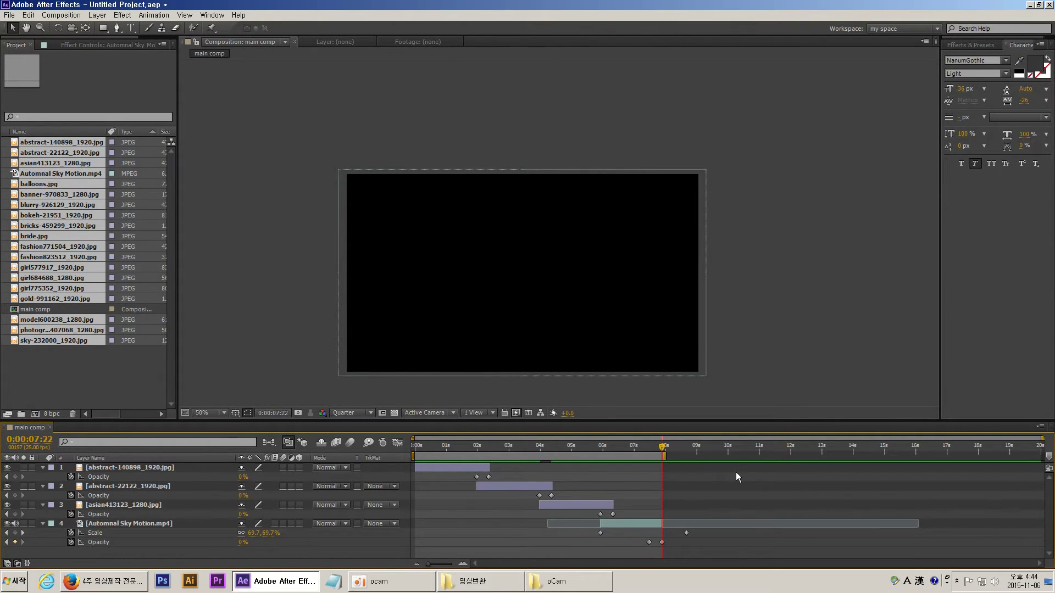
key(KP_0)
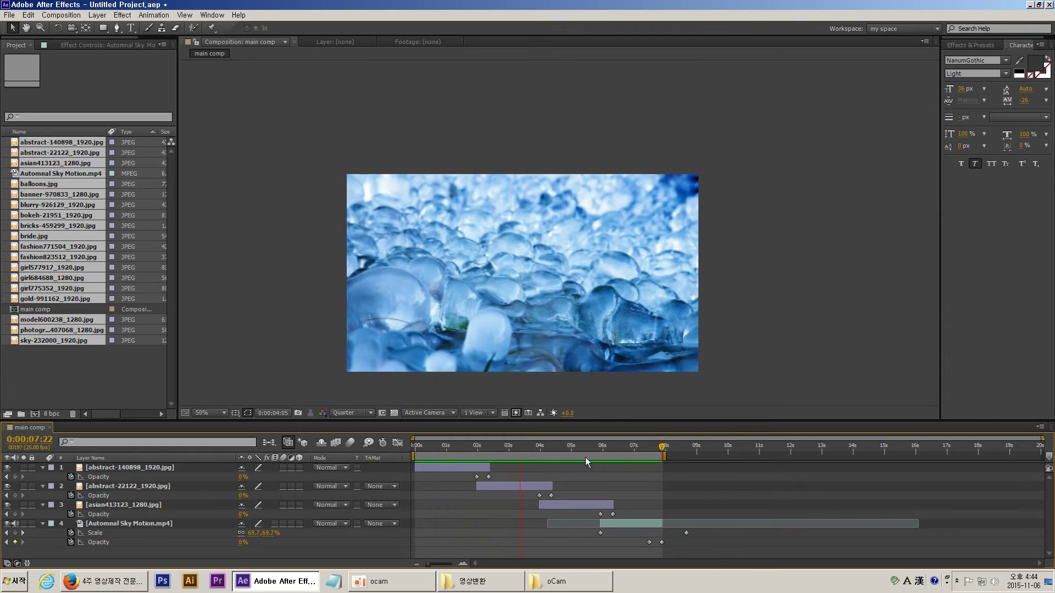
click(536, 451)
click(496, 486)
drag(510, 447, 530, 455)
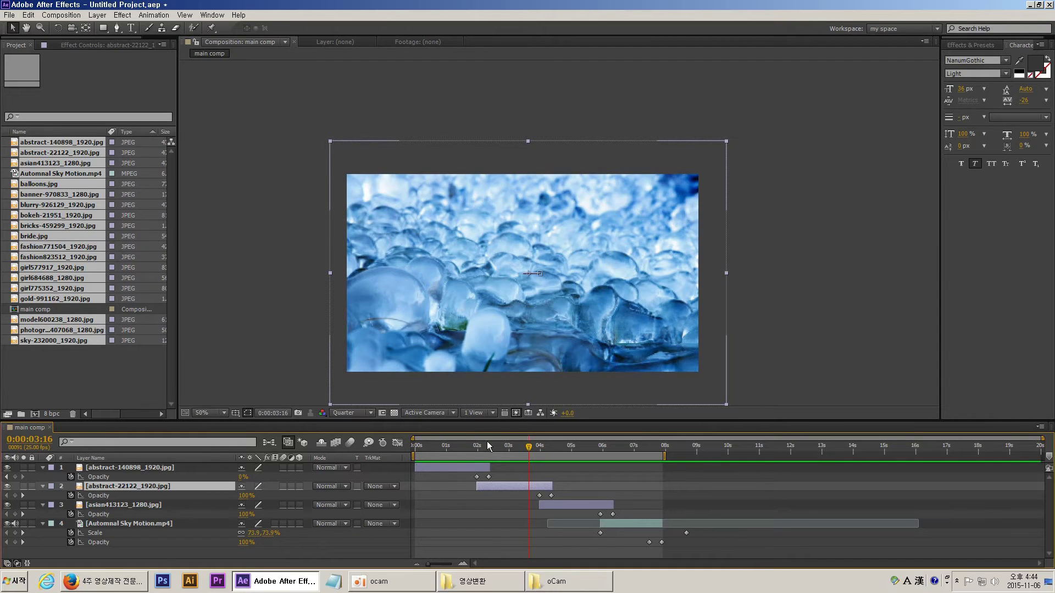
Scrub the main comp through the cross-fades to 0:00:06:19, return to its start and select all layers.
drag(486, 440, 627, 463)
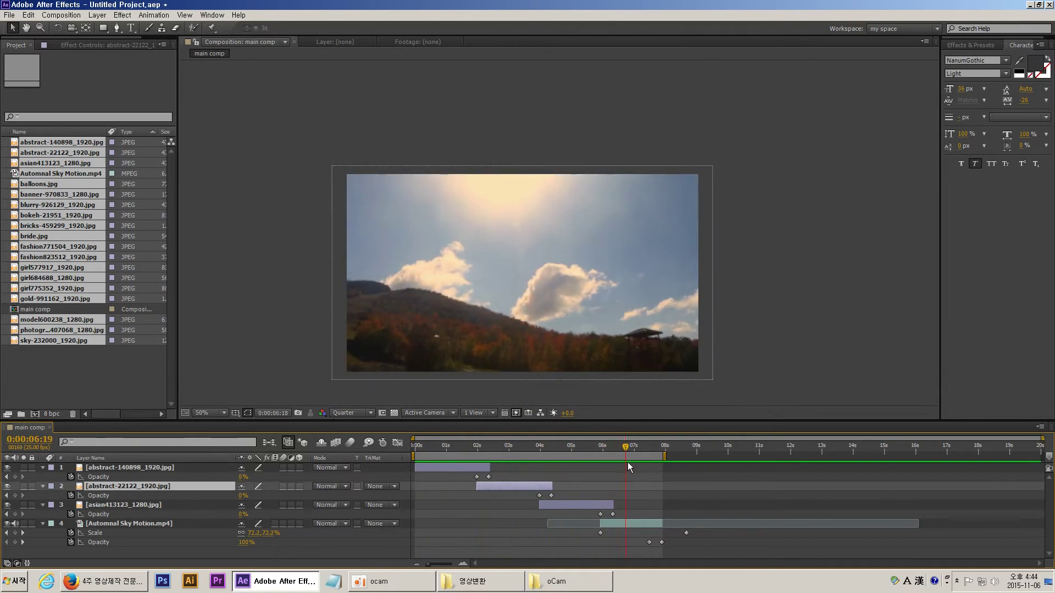
key(Home)
key(ctrl+a)
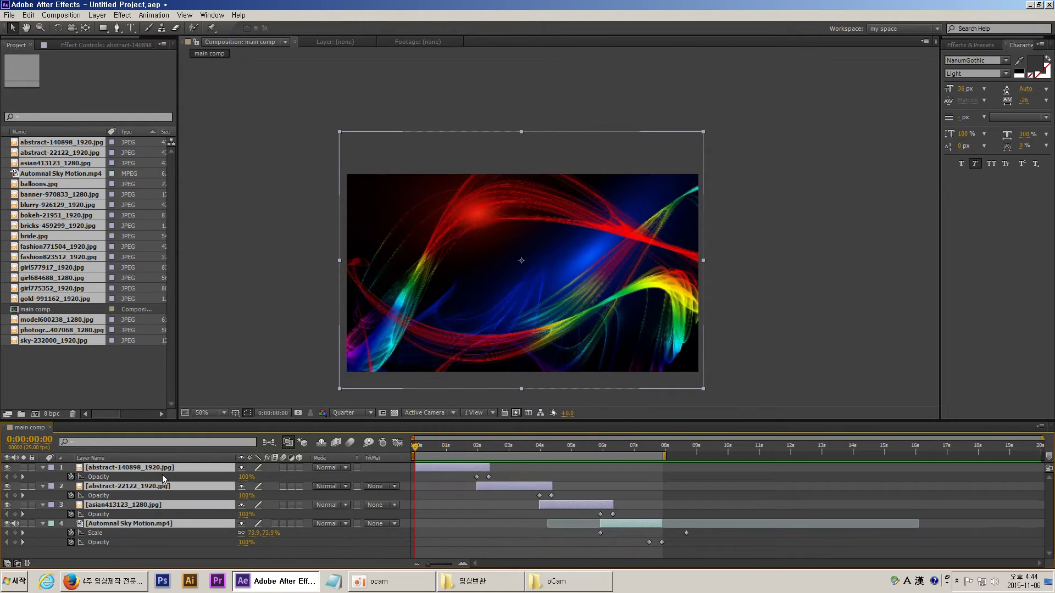
Create a new 1280 x 720, 25 fps composition with a duration of 0:00:20:00 and name it sequence.
click(43, 379)
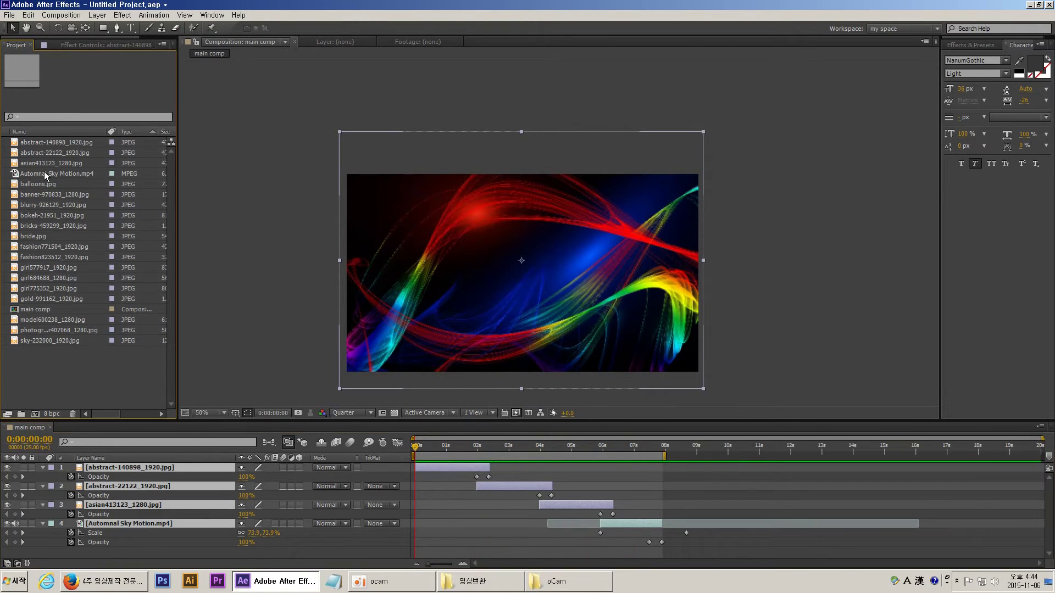
click(38, 147)
shift+click(38, 298)
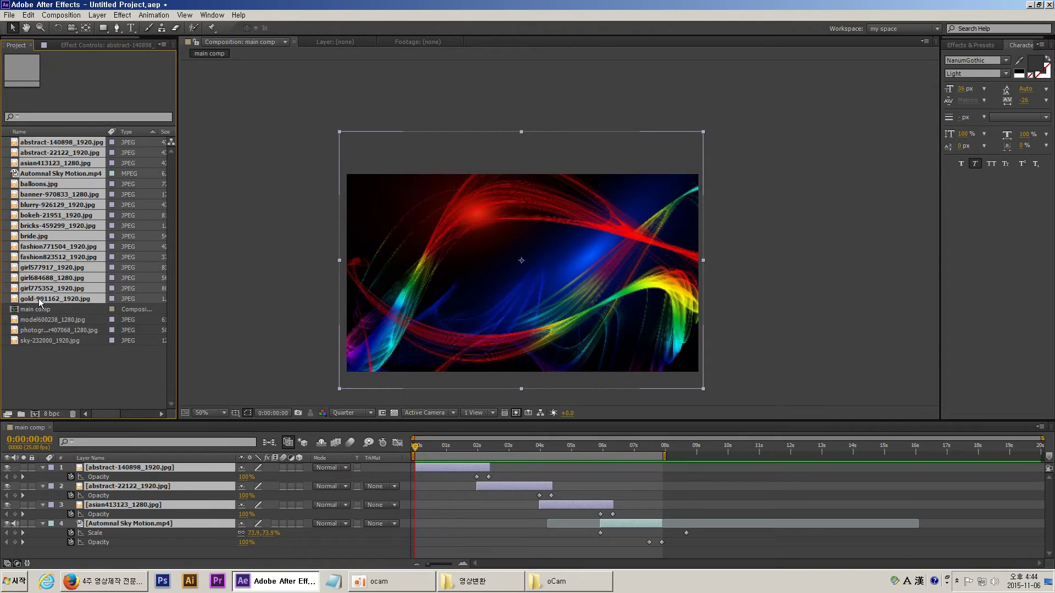
click(34, 415)
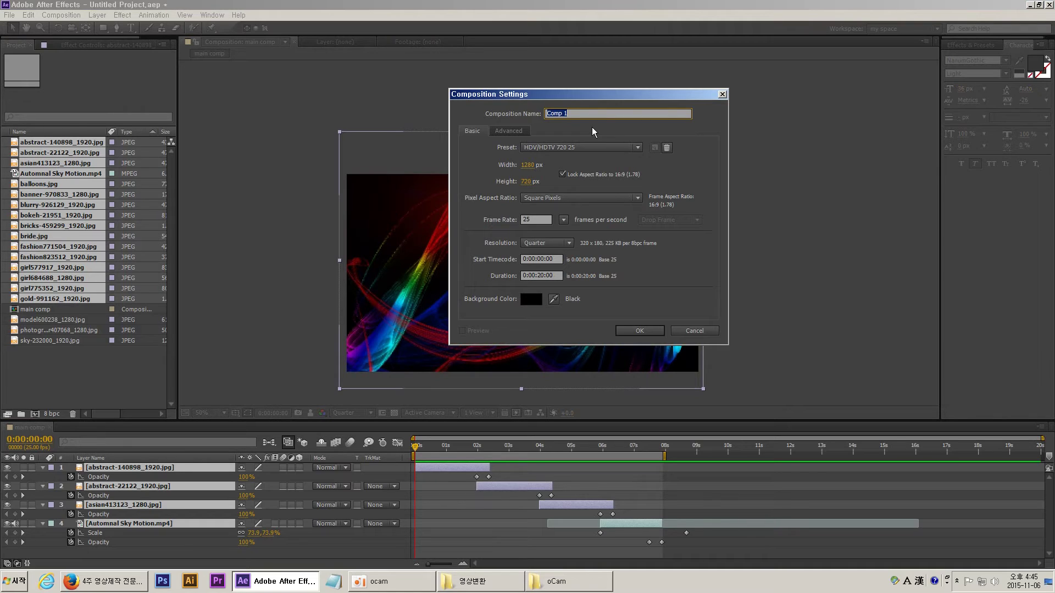
text(sequence)
key(Return)
Add the footage files from abstract-140898_1920.jpg through gold-991162_1920.jpg to the sequence composition as layers.
click(54, 141)
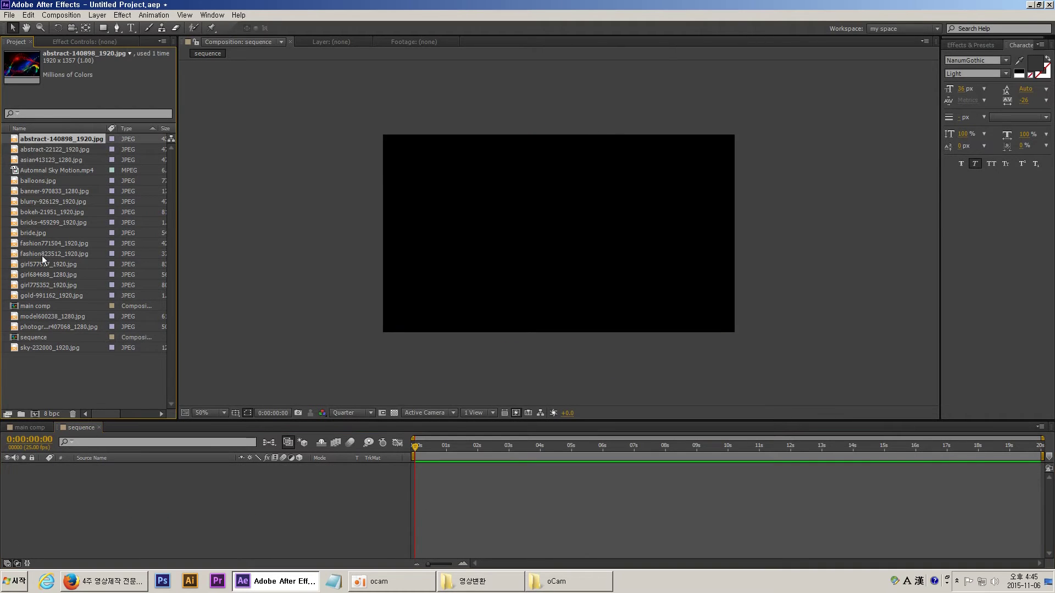
shift+click(45, 294)
drag(98, 483, 99, 484)
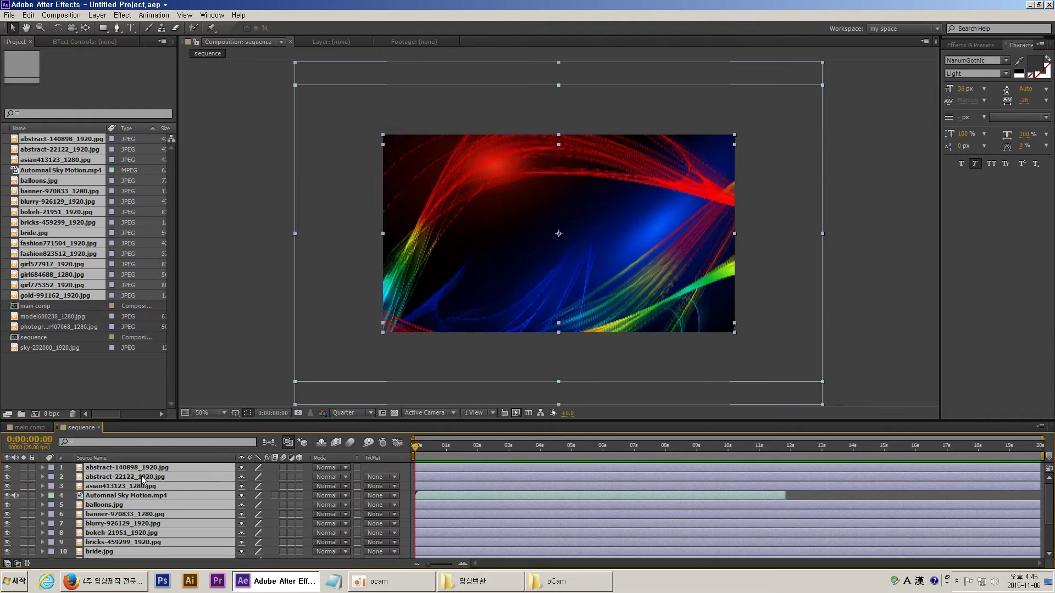
Trim the out points of all layers to 0:00:02:00 and return to the start of the composition.
drag(429, 447, 481, 446)
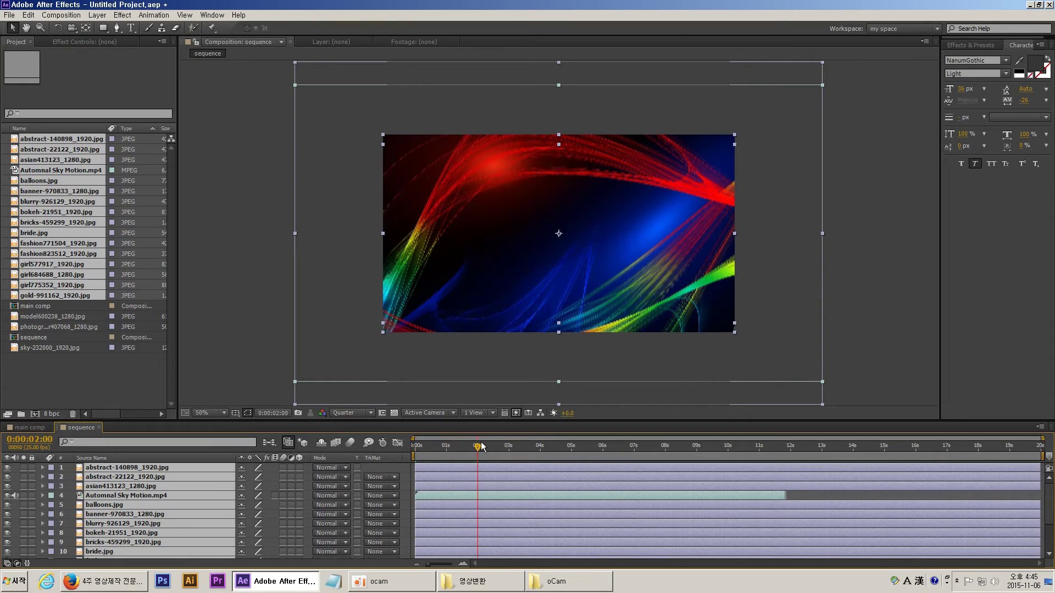
key(alt+bracketright)
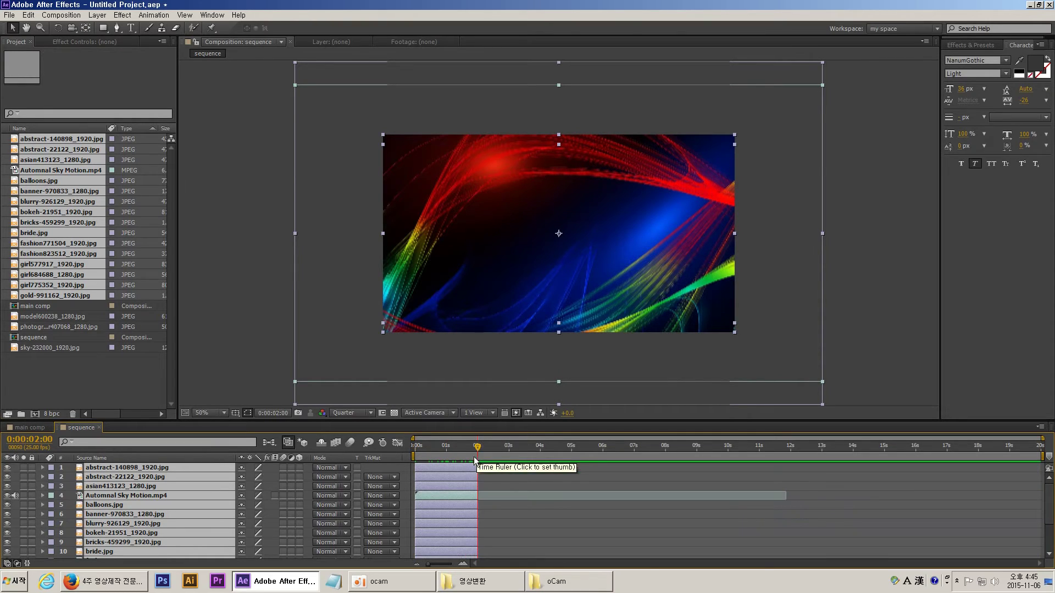
drag(454, 453, 406, 457)
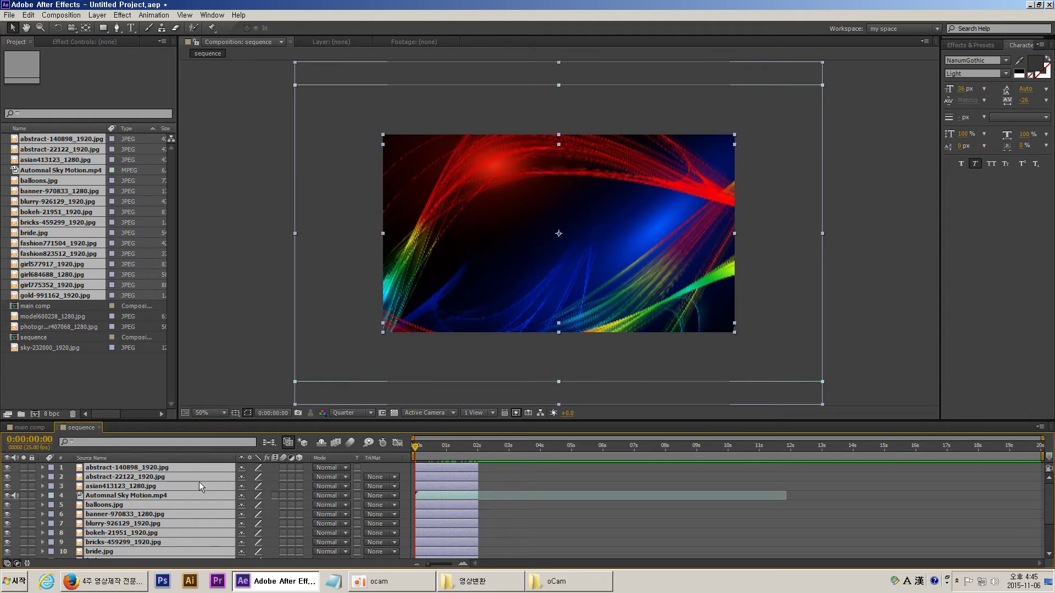
Reselect the layers from abstract-140898_1920.jpg to gold-991162_1920.jpg in order and sequence them end to end without overlap.
key(ctrl+shift+a)
key(h)
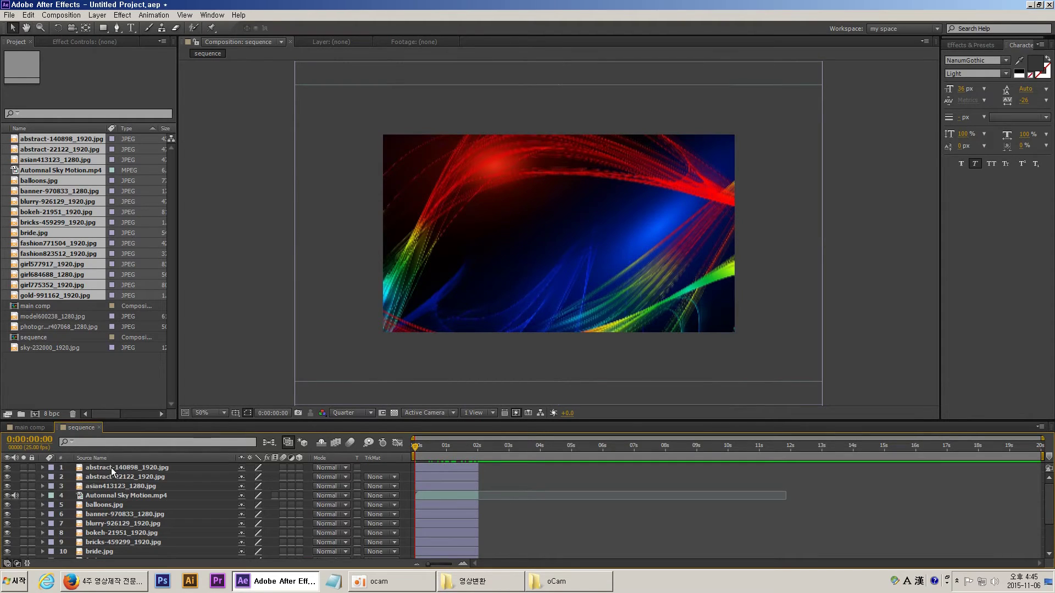
click(111, 467)
scroll(117, 529, down, 2)
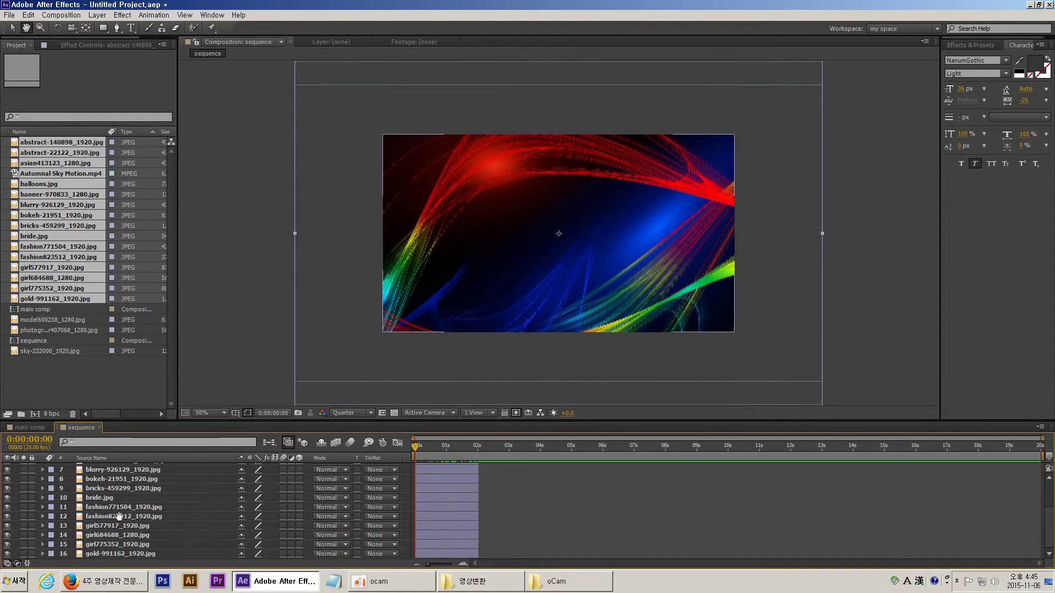
key(v)
shift+click(123, 552)
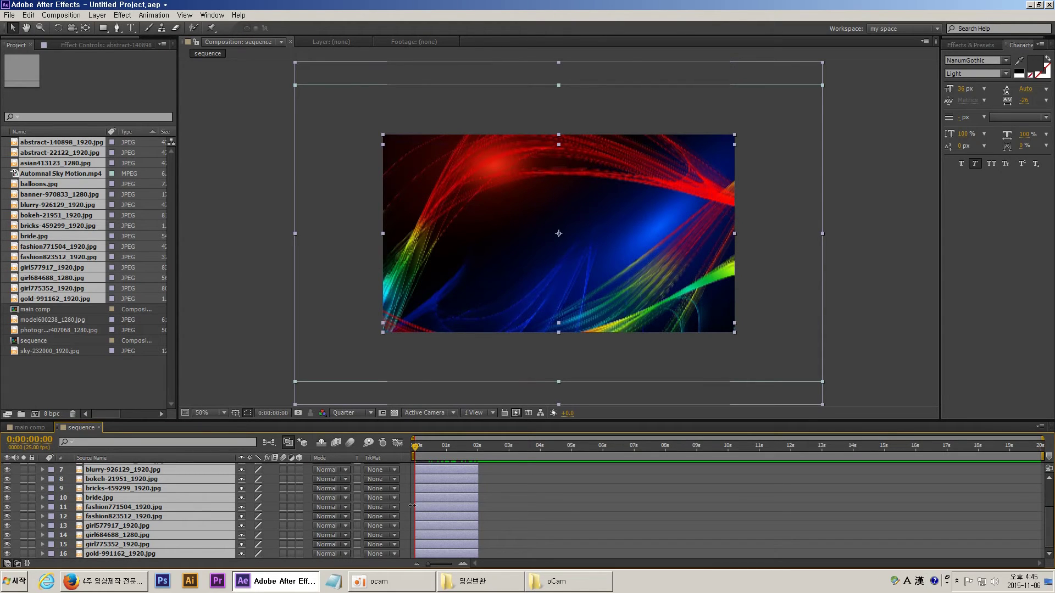
right_click(175, 494)
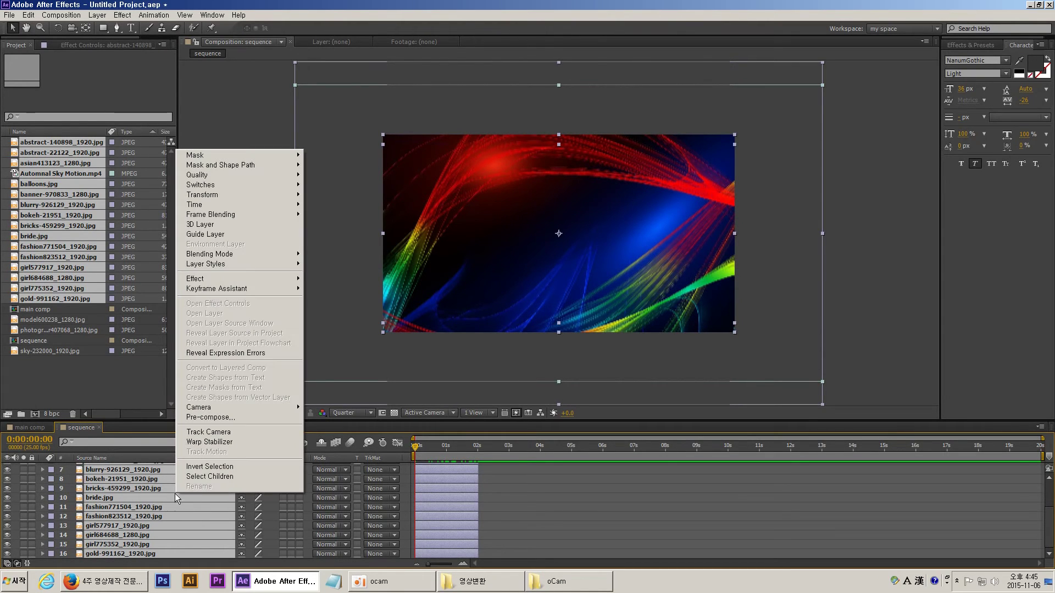
mouse_move(231, 289)
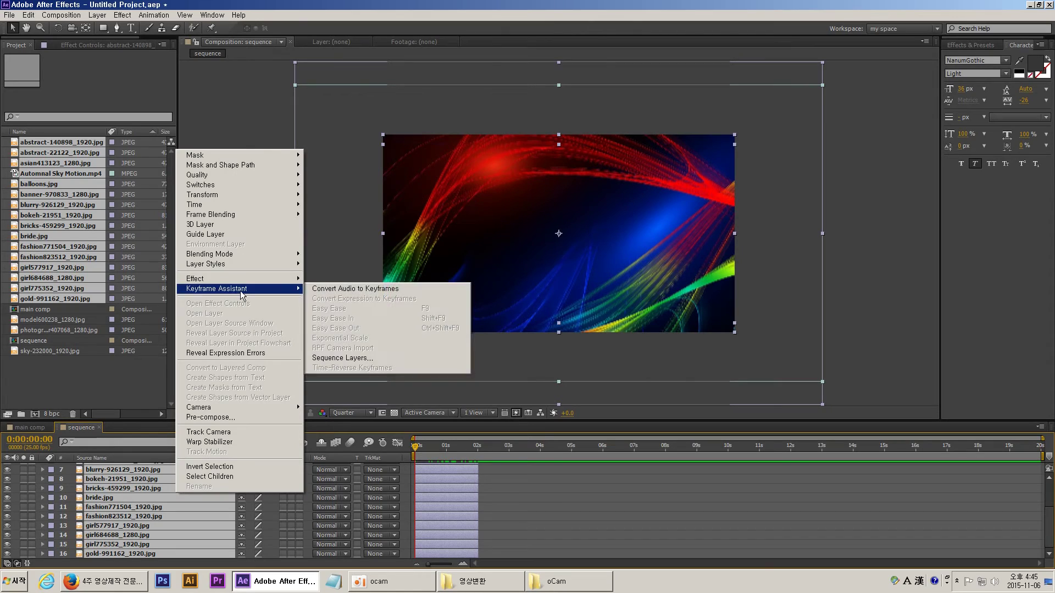
click(367, 360)
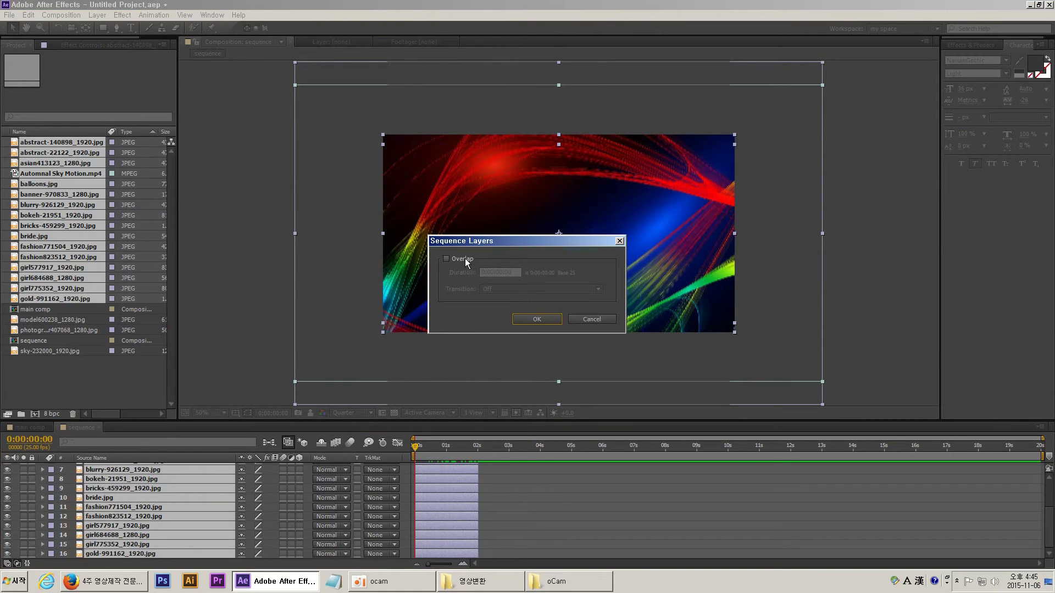
click(544, 317)
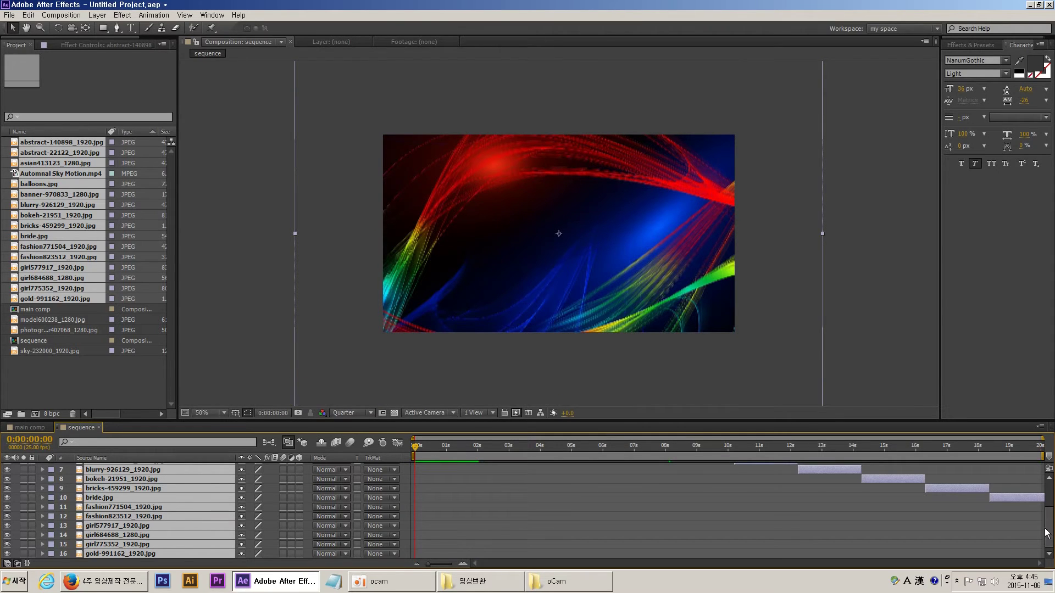
scroll(432, 463, up, 3)
drag(450, 454, 766, 469)
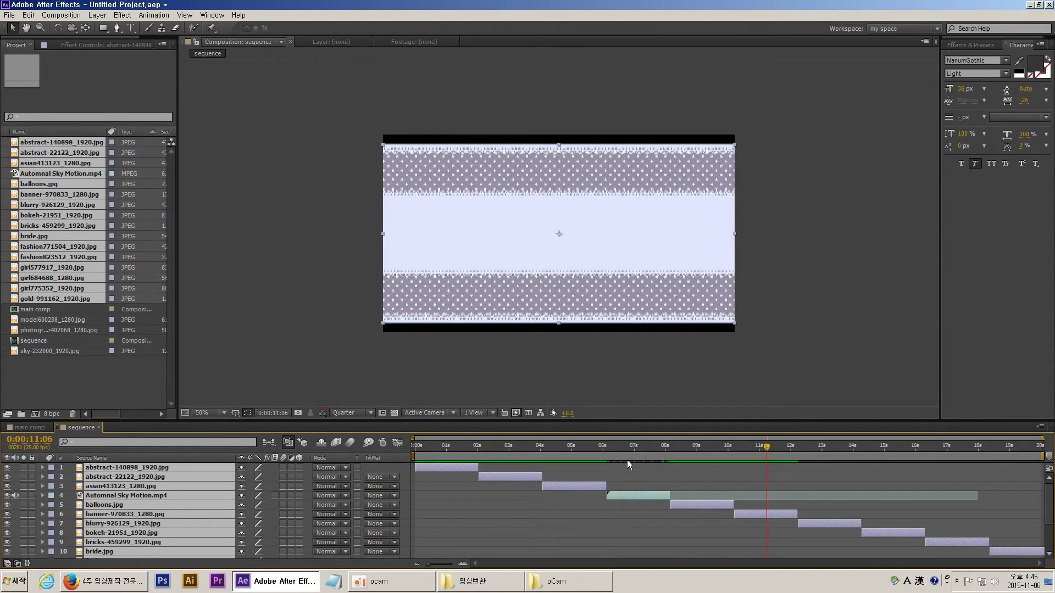
Undo the layer sequencing and trim the out points of all layers to 0:00:01:00.
key(ctrl+z)
drag(420, 453, 448, 454)
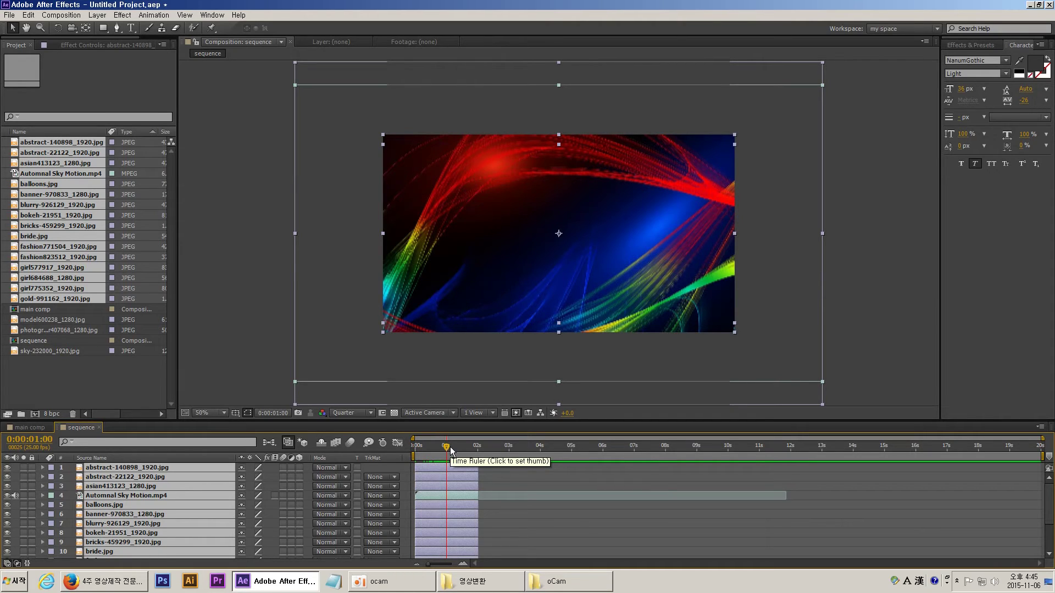
key(alt+bracketright)
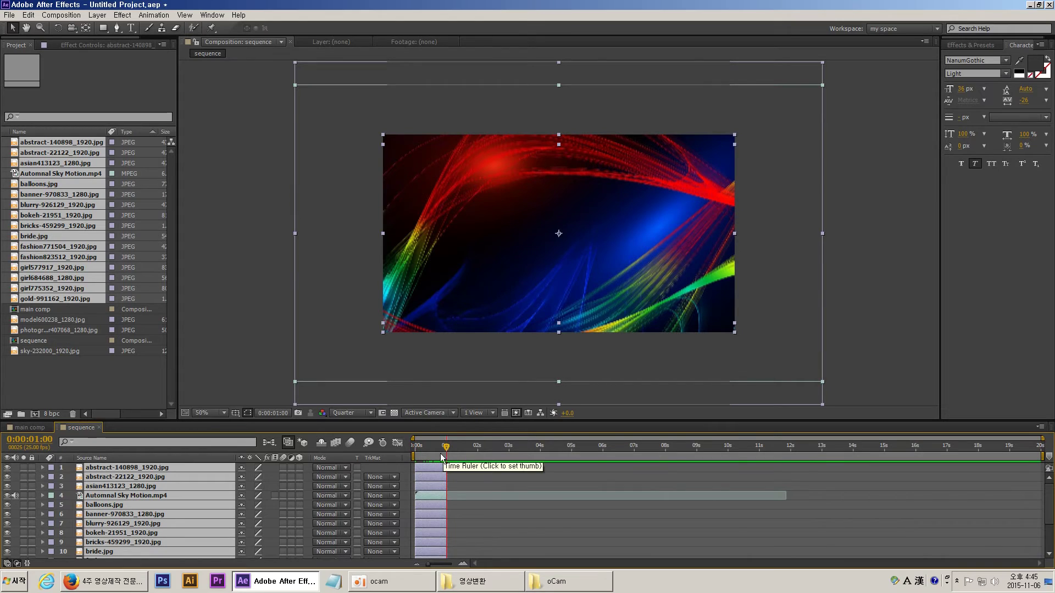
Arrange the one-second layers end to end from 0:00:00:00 with Sequence Layers, without overlap.
click(415, 454)
right_click(433, 465)
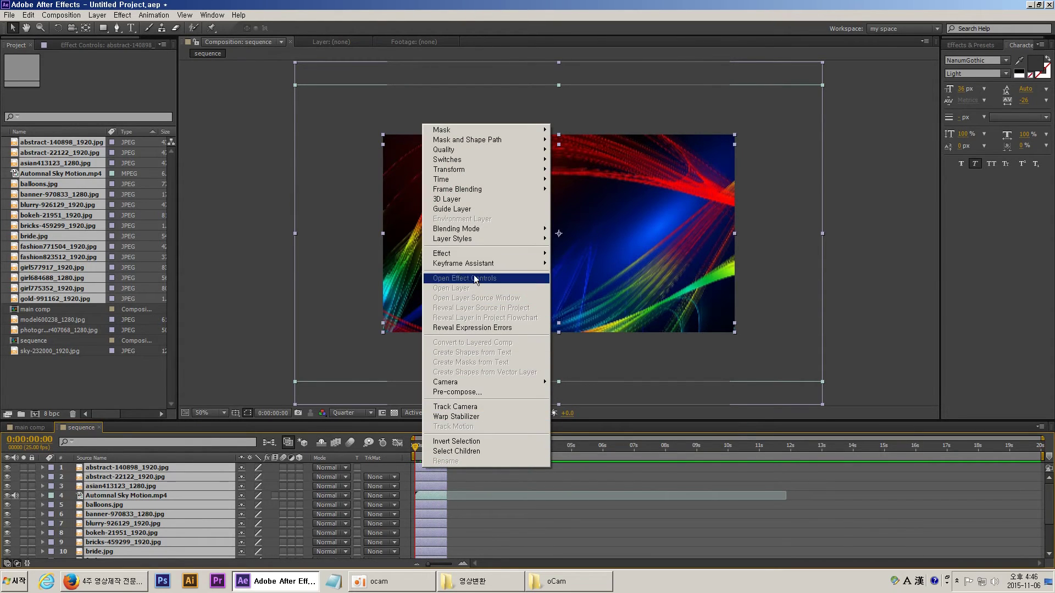
mouse_move(483, 264)
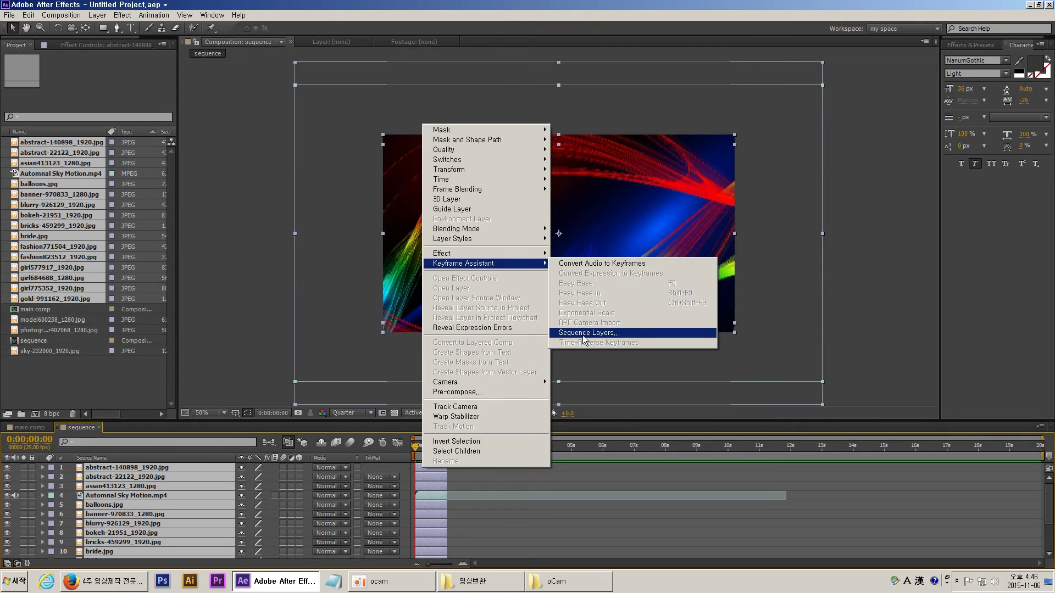
click(584, 333)
click(537, 320)
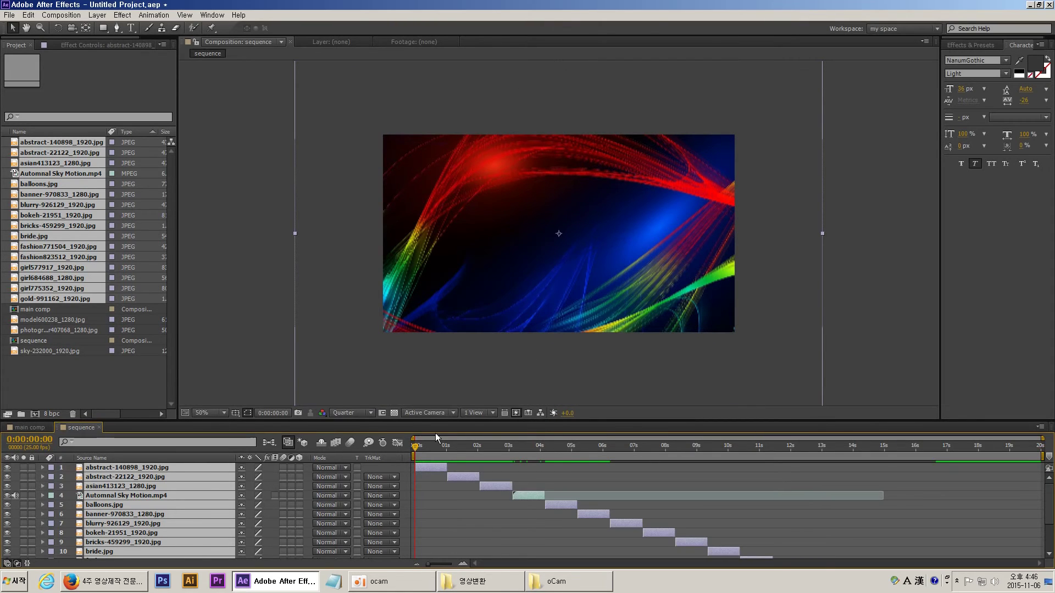
Deselect the layers and run a RAM preview of the sequence composition.
click(449, 506)
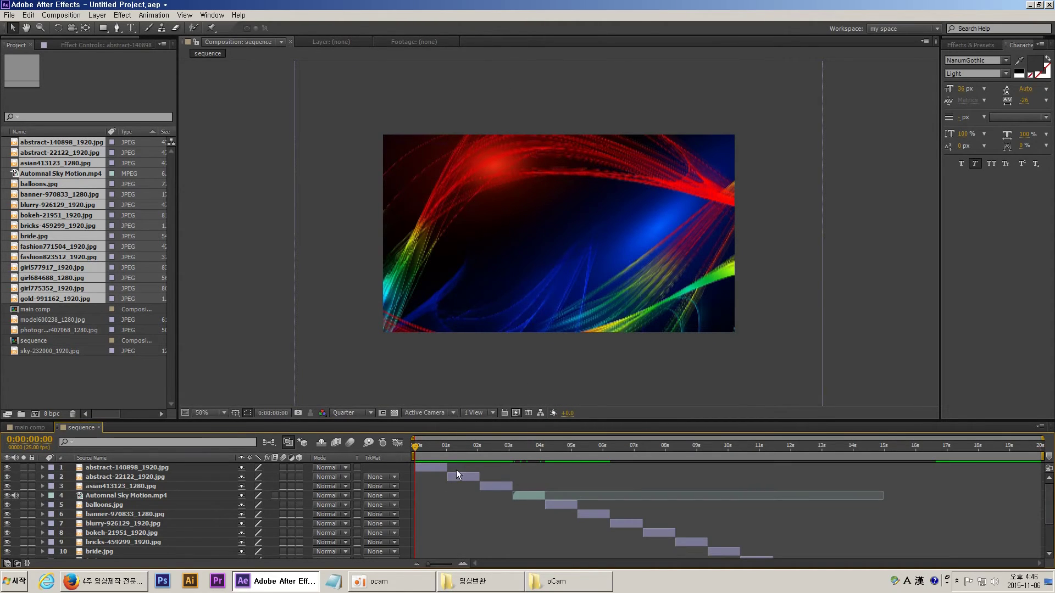
key(KP_0)
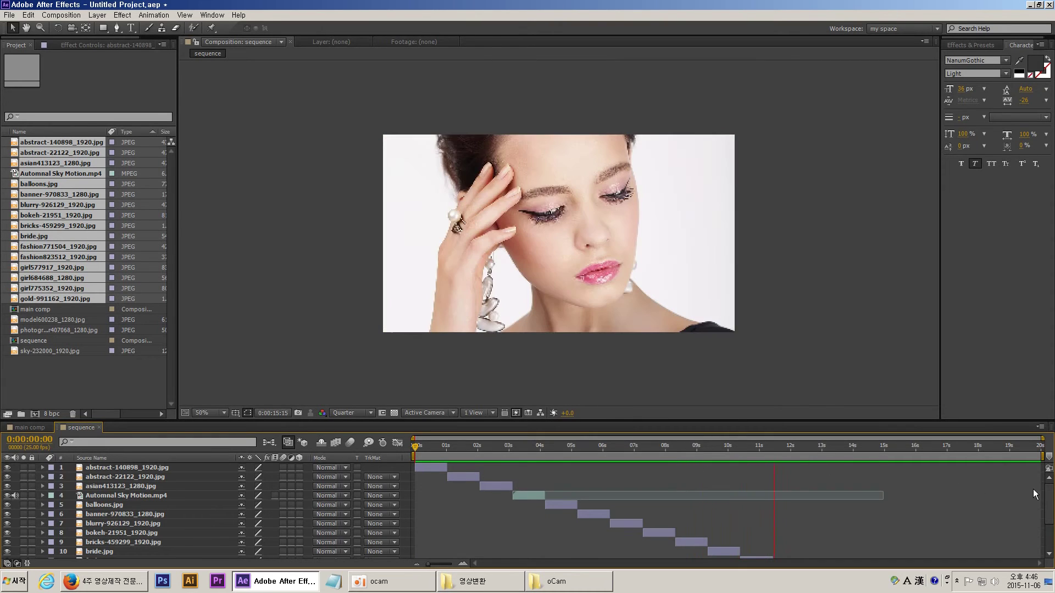
key(space)
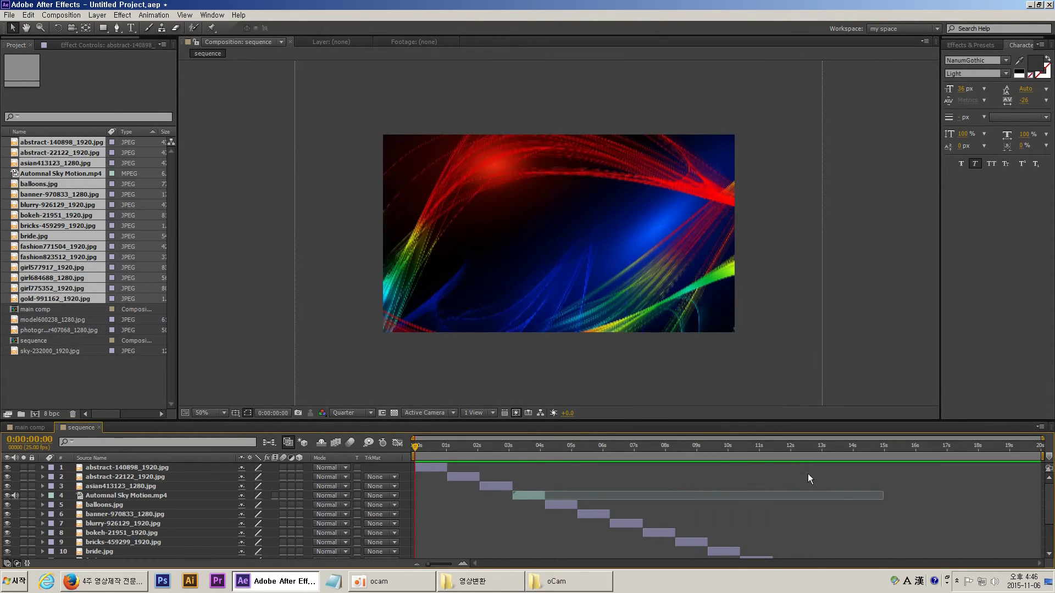
Check bride.jpg at 0:00:09:21, then scale bricks-459299_1920.jpg down at 0:00:08:21 until it just covers the frame width.
drag(736, 447, 719, 472)
click(720, 551)
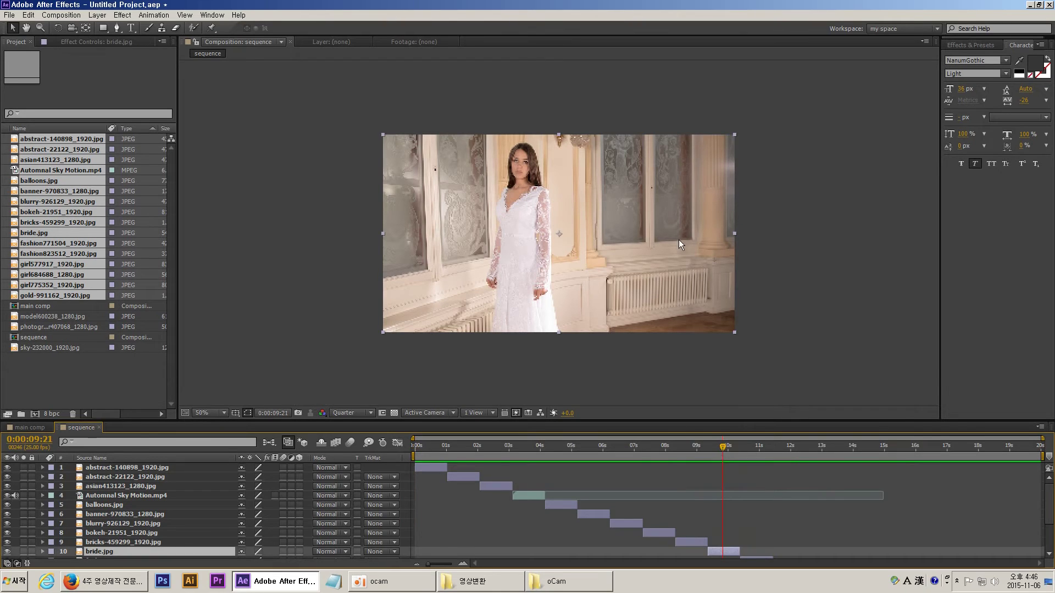
click(691, 446)
click(678, 542)
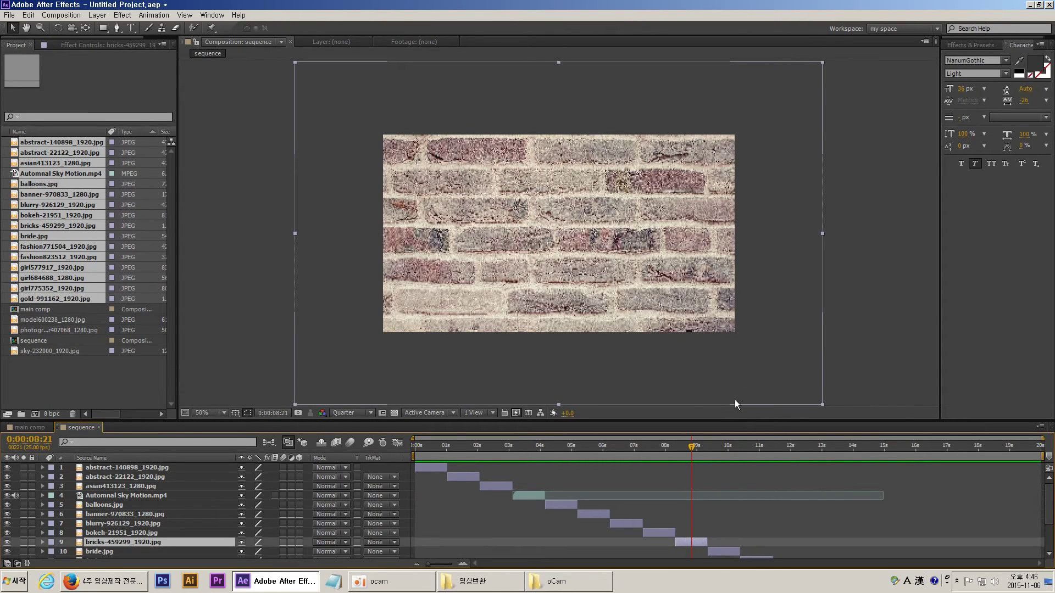
drag(822, 62, 756, 117)
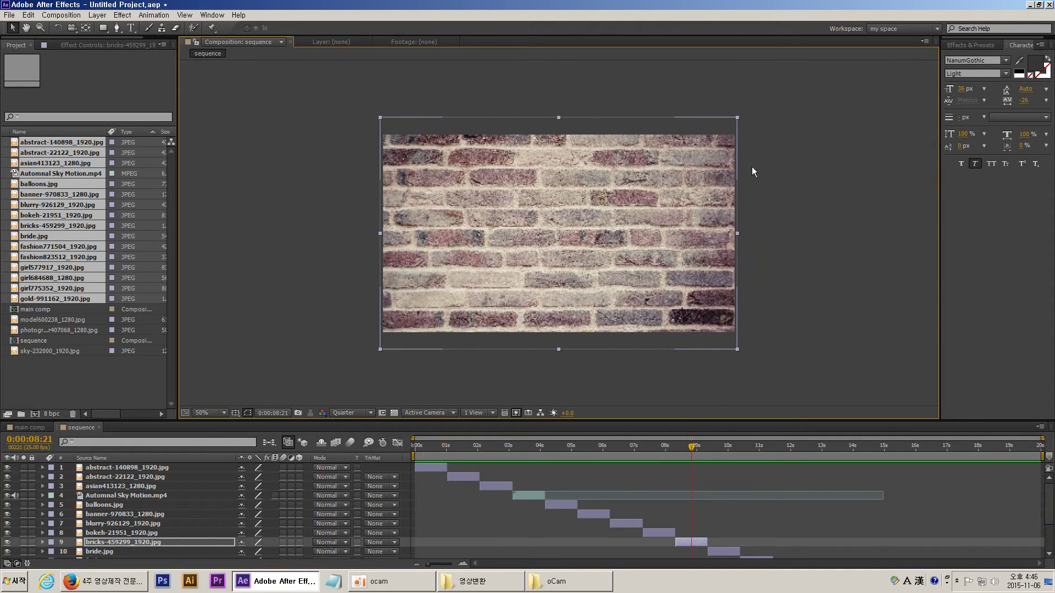
Scale bokeh-21951_1920.jpg down at 0:00:07:16 so more of the image fits within the frame.
click(657, 449)
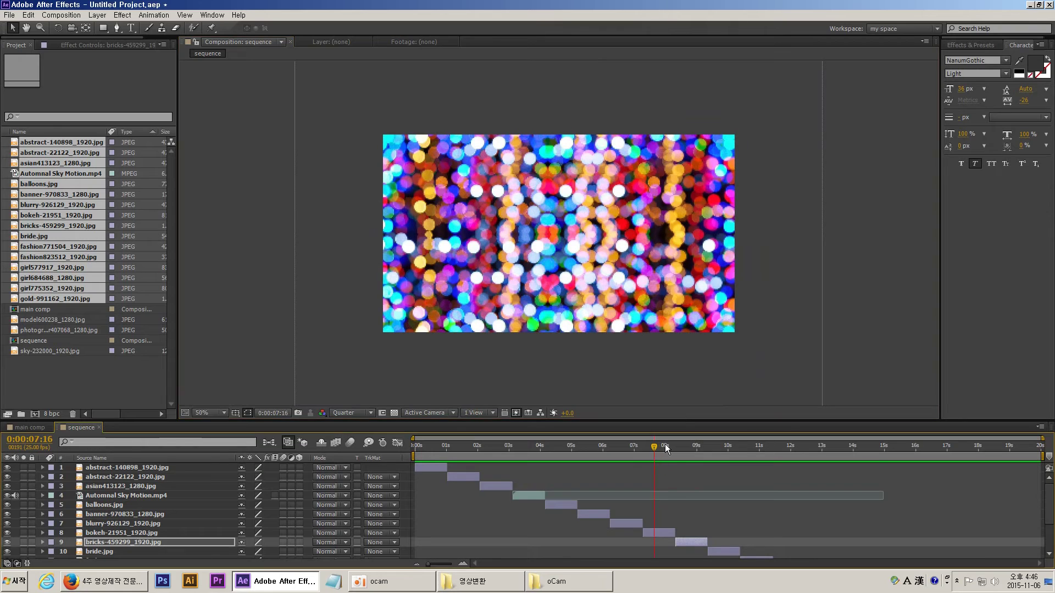
click(720, 334)
key(space)
drag(780, 154, 781, 194)
drag(831, 106, 778, 157)
Scale abstract-140898_1920.jpg down at 0:00:00:11 until it just covers the frame width, and deselect it.
drag(653, 446, 428, 446)
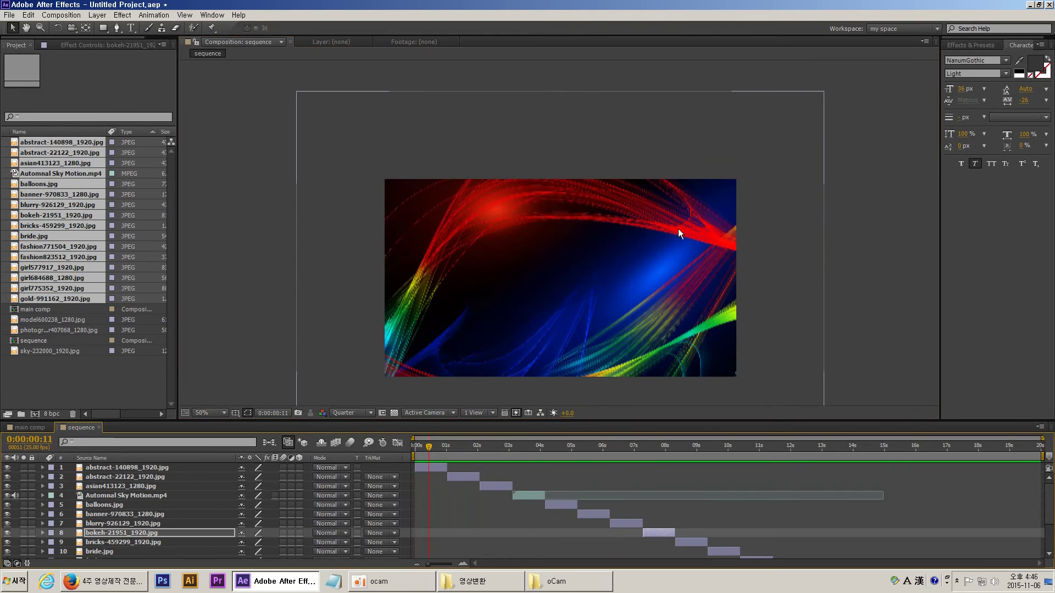
click(678, 229)
drag(821, 97, 780, 153)
click(454, 501)
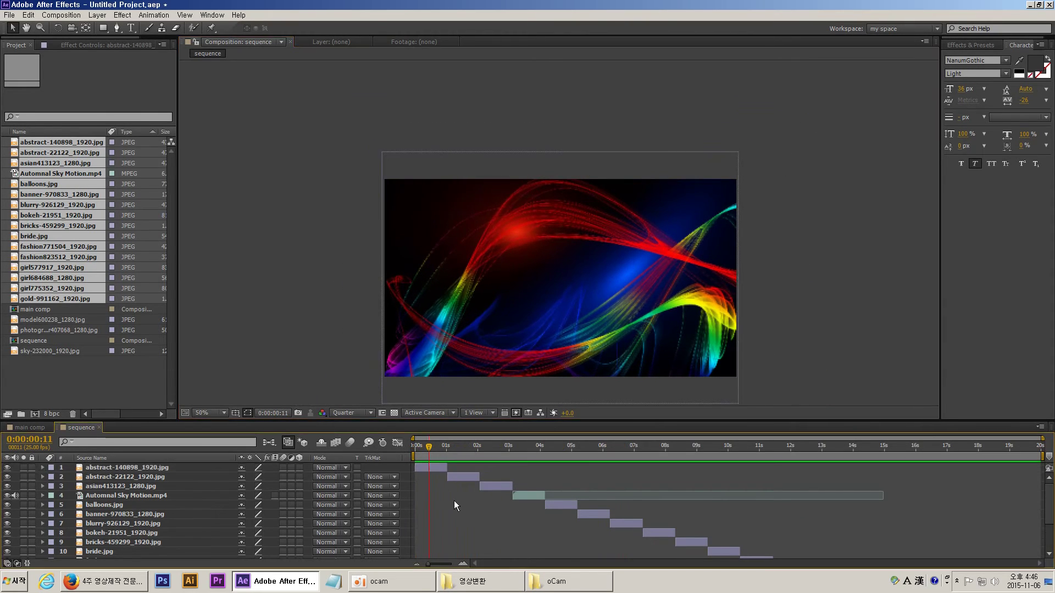
Scale abstract-22122_1920.jpg down at 0:00:01:06 until it just covers the frame width, and deselect it.
drag(417, 447, 453, 455)
click(709, 265)
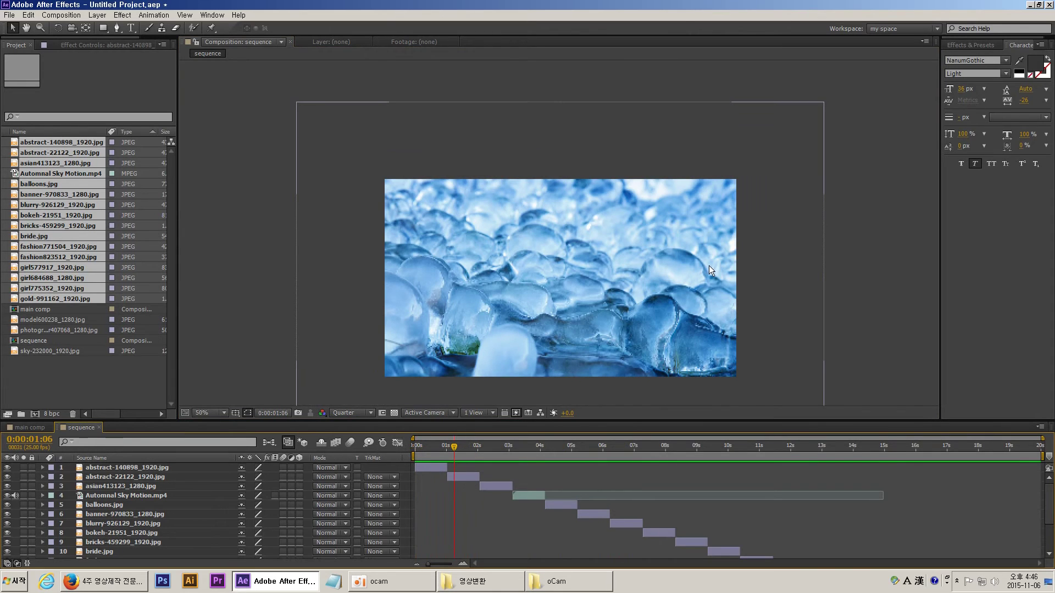
drag(820, 103, 739, 155)
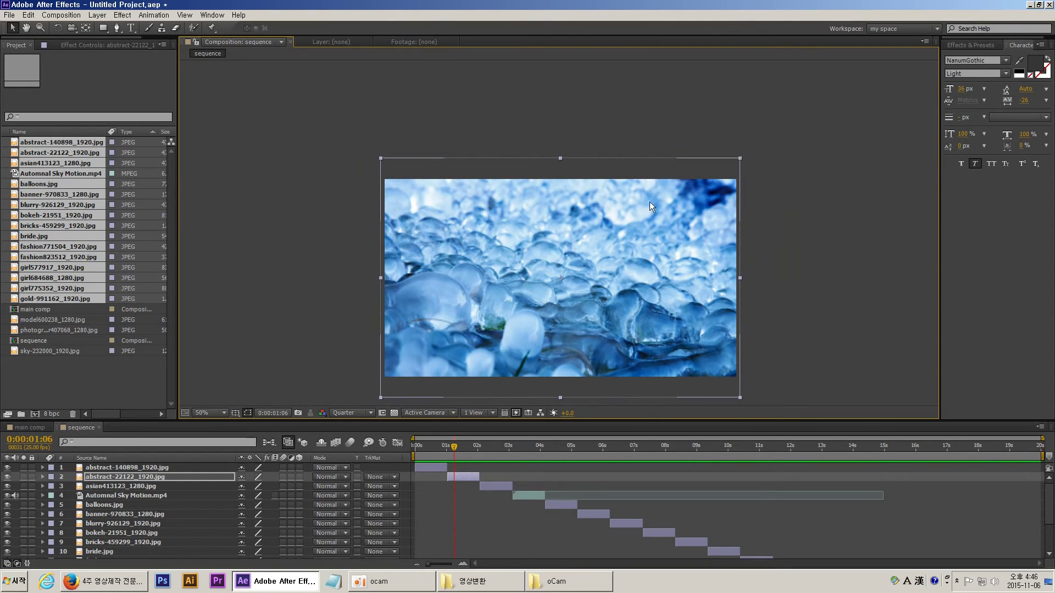
click(436, 506)
Scale Automnal Sky Motion.mp4 down at 0:00:03:15 until it just covers the frame, and preview the sequence comp.
drag(453, 447, 527, 459)
click(488, 486)
click(708, 296)
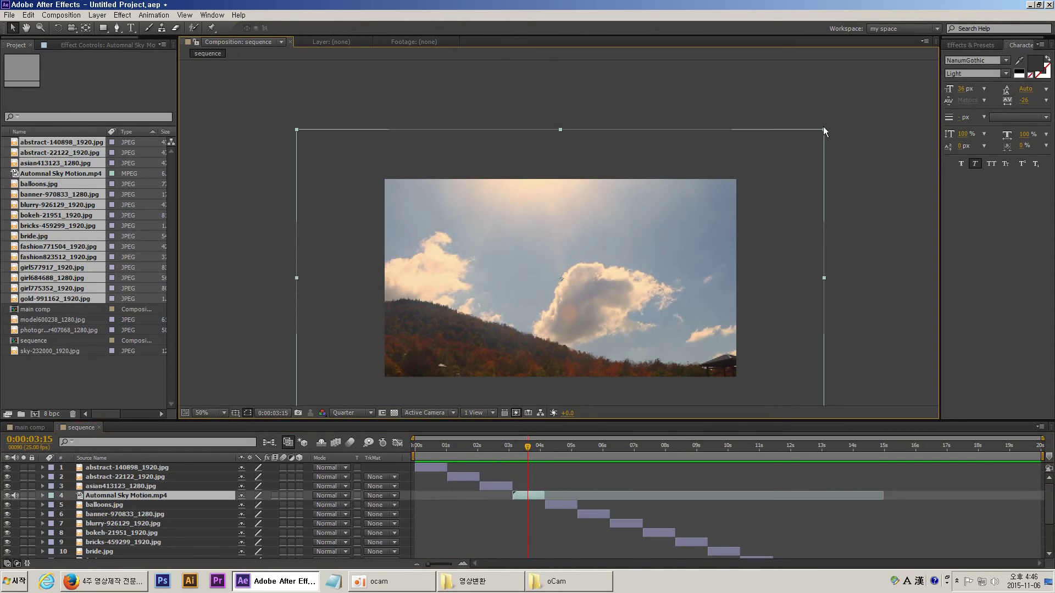
drag(823, 130, 744, 174)
click(472, 512)
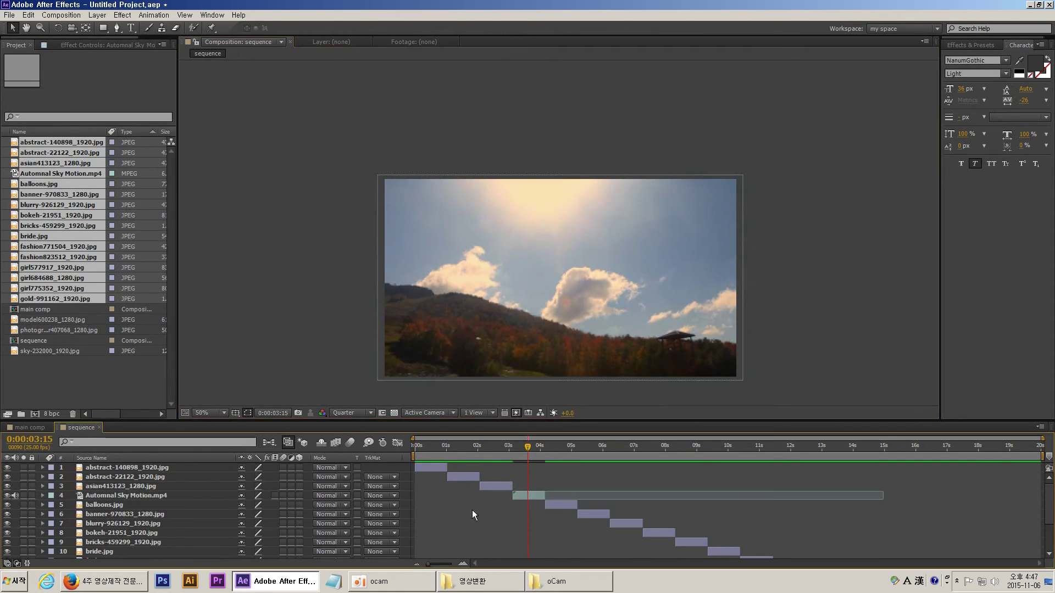
key(KP_0)
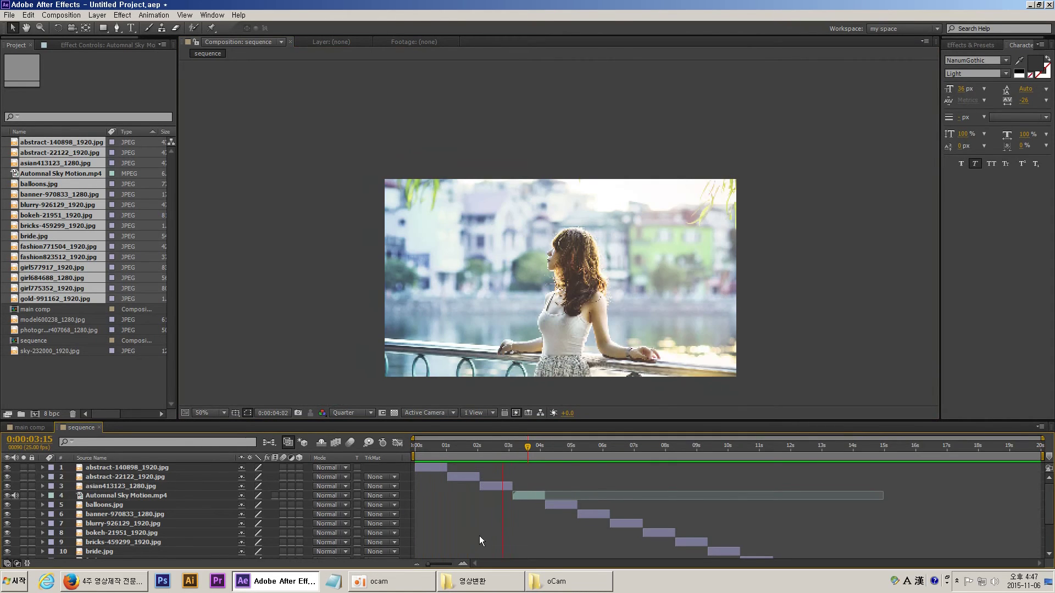
click(467, 525)
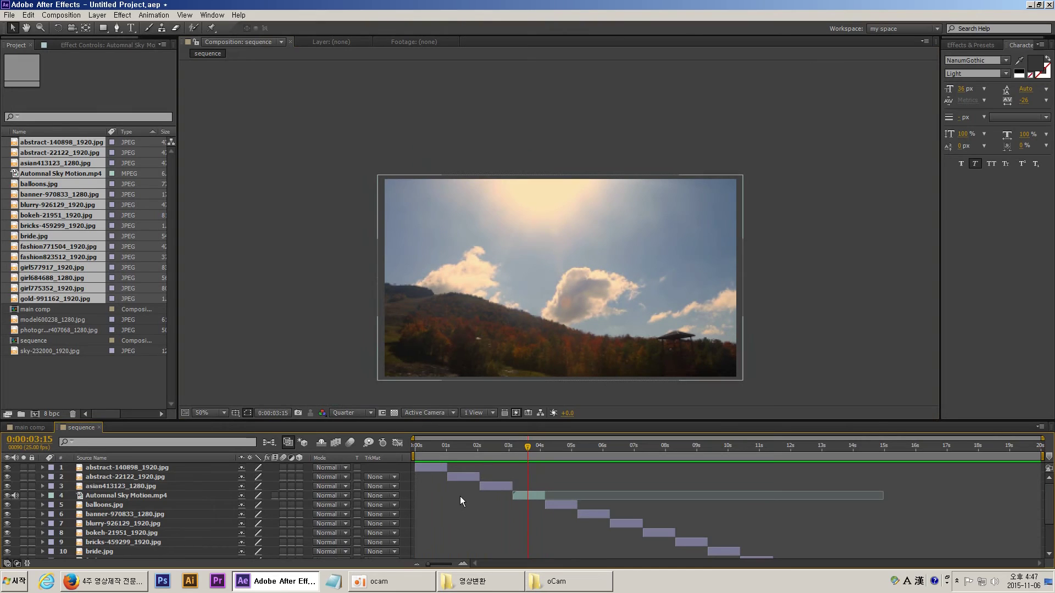
Move the start of every layer in the sequence comp to 0:00:00:00.
key(ctrl+a)
drag(510, 452, 585, 449)
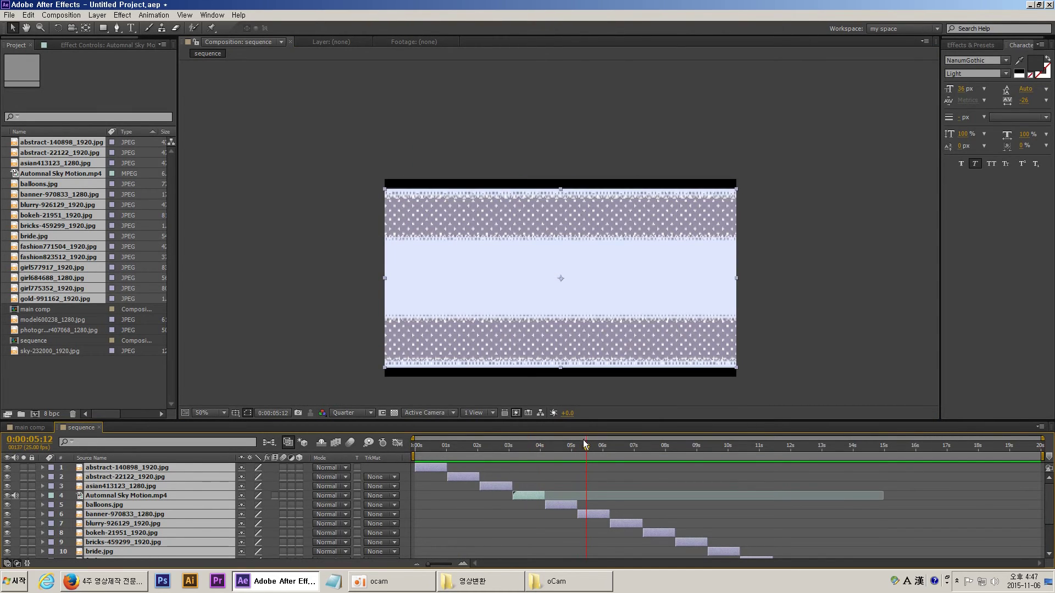
key(bracketleft)
key(Home)
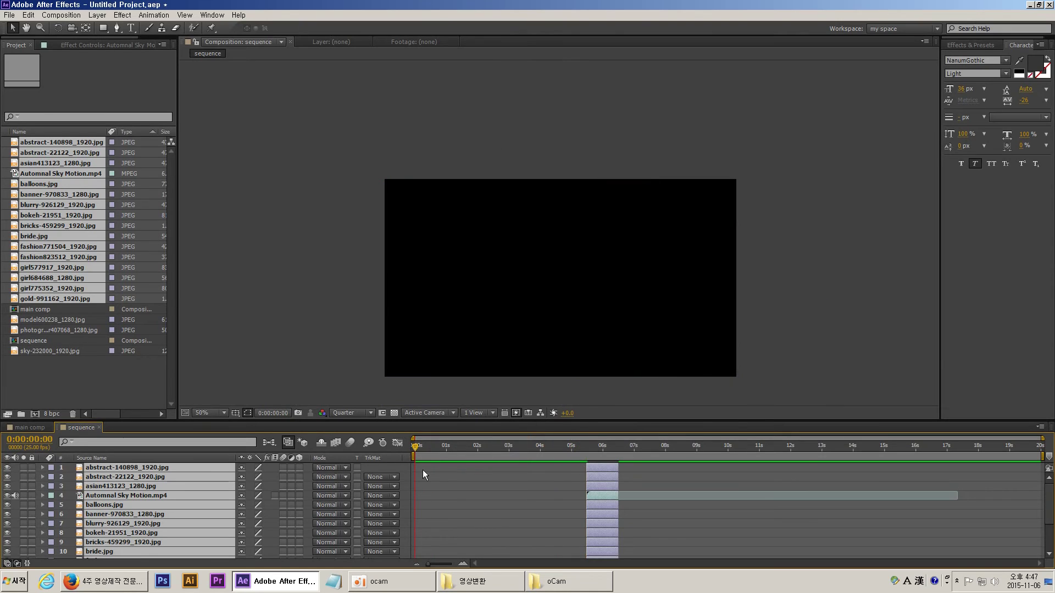
key(bracketleft)
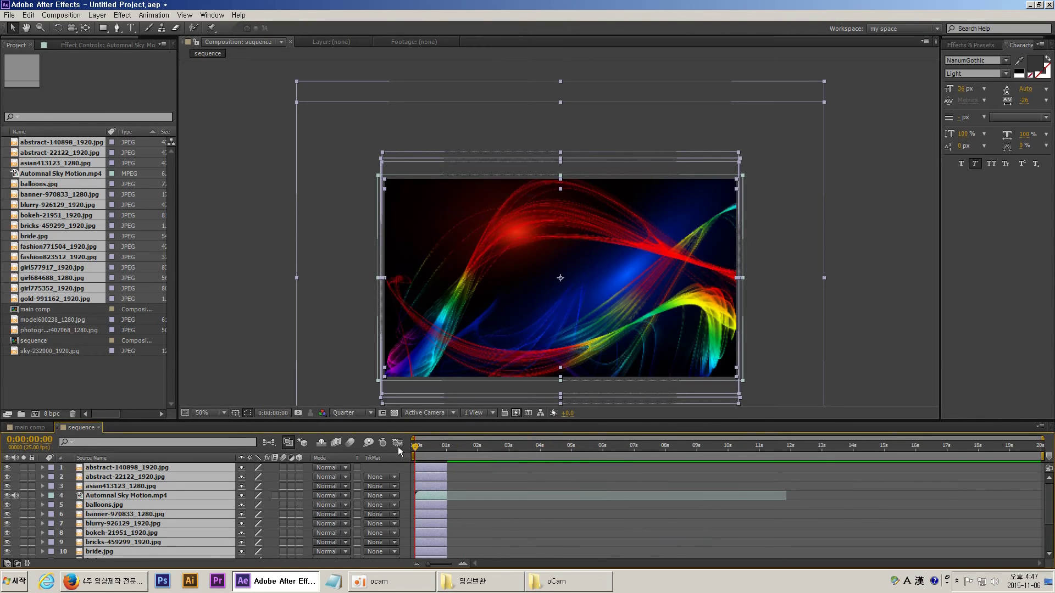
Extend the out points of all selected layers to about 1.7 seconds.
right_click(434, 480)
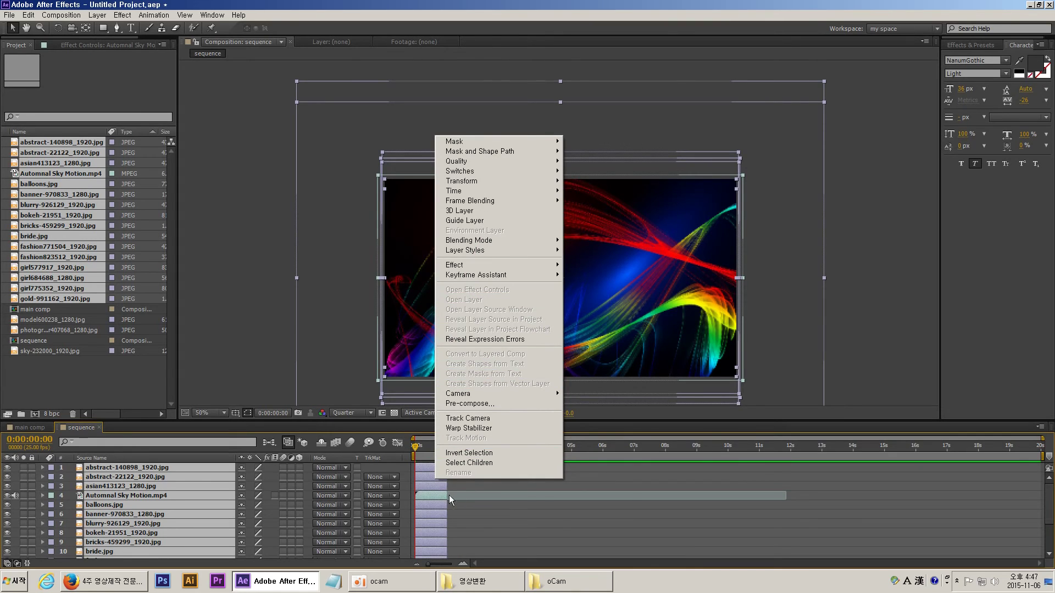
click(446, 492)
mouse_move(447, 492)
mouse_down()
mouse_move(478, 492)
mouse_move(467, 493)
mouse_up()
Sequence the selected layers with Overlap enabled and the Dissolve Front Layer transition.
right_click(448, 468)
mouse_move(519, 265)
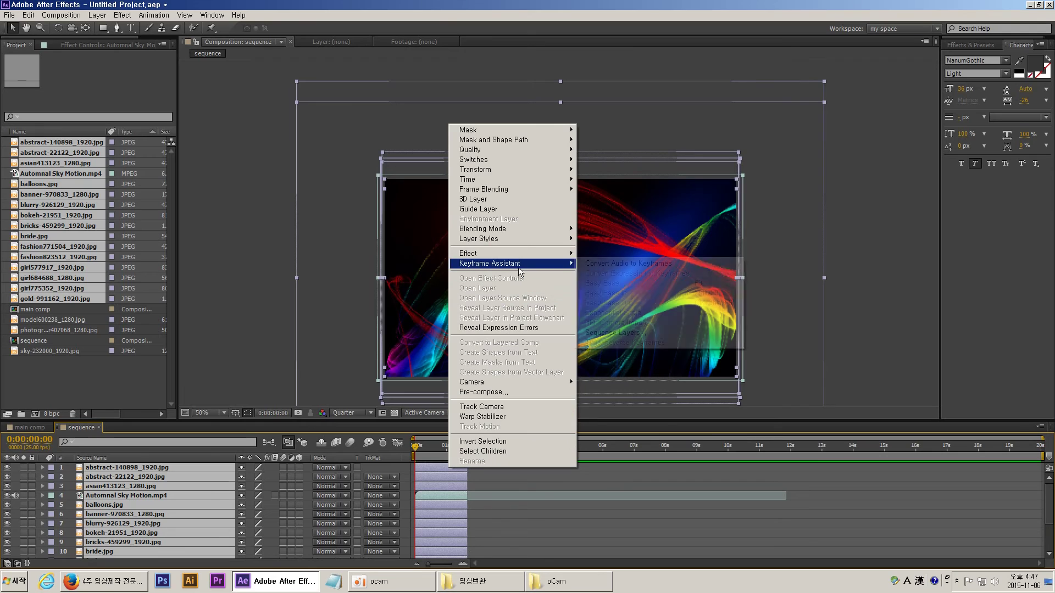
click(630, 336)
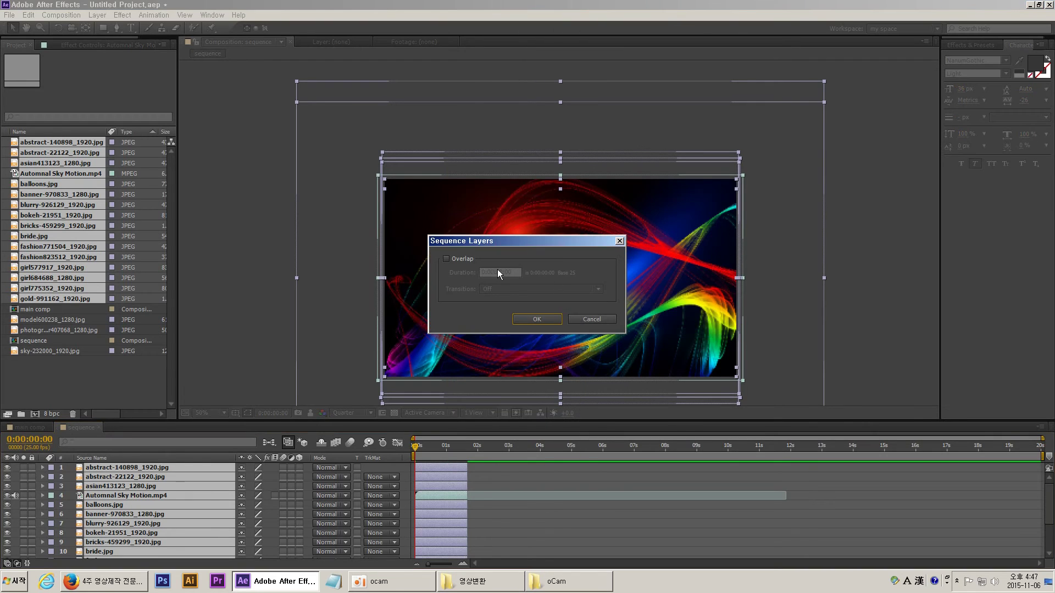
click(469, 260)
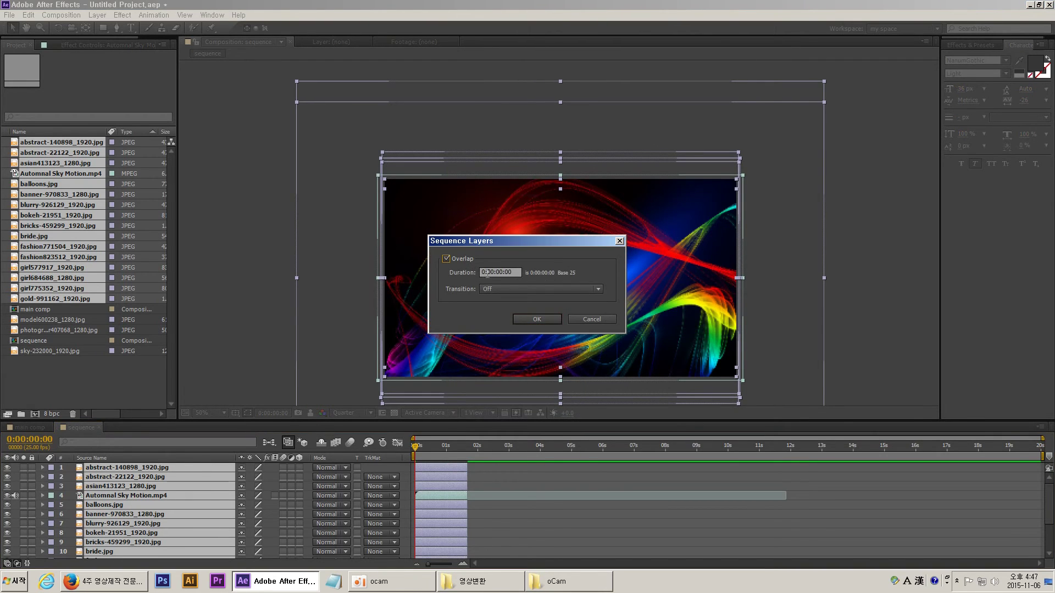
click(495, 289)
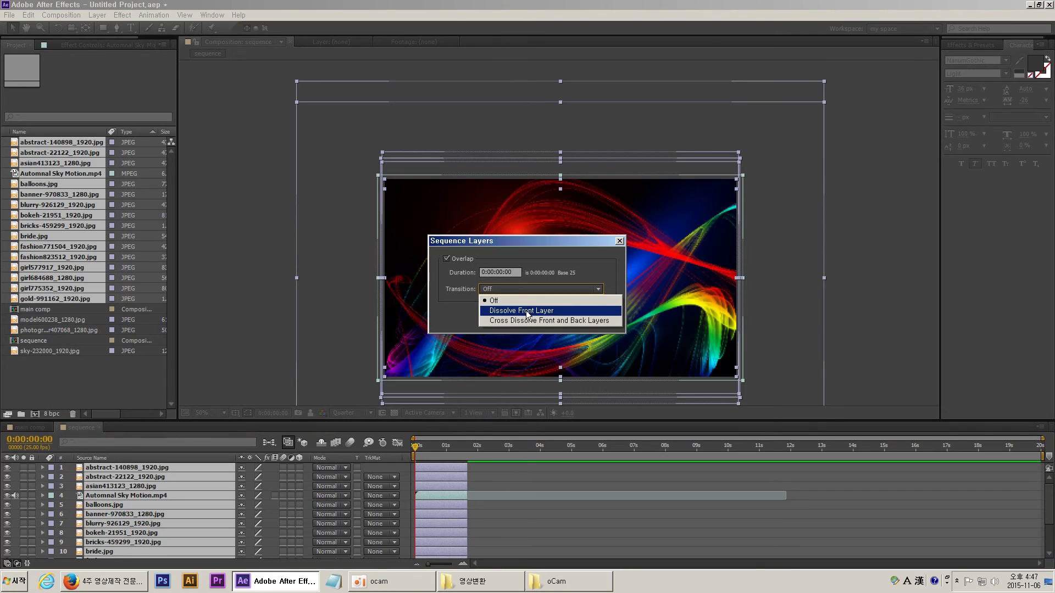
click(527, 311)
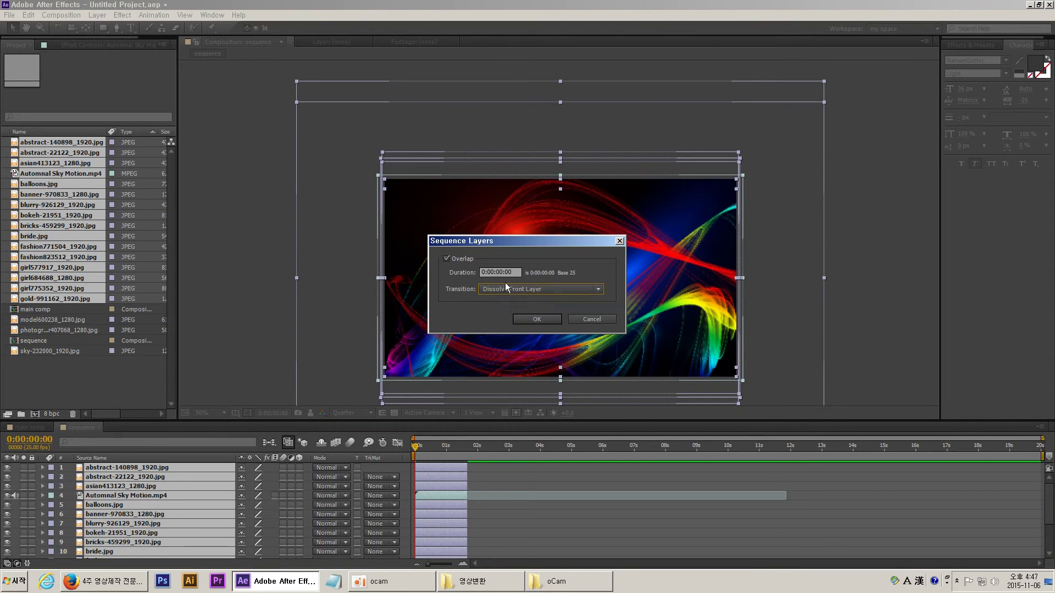
click(508, 273)
click(543, 317)
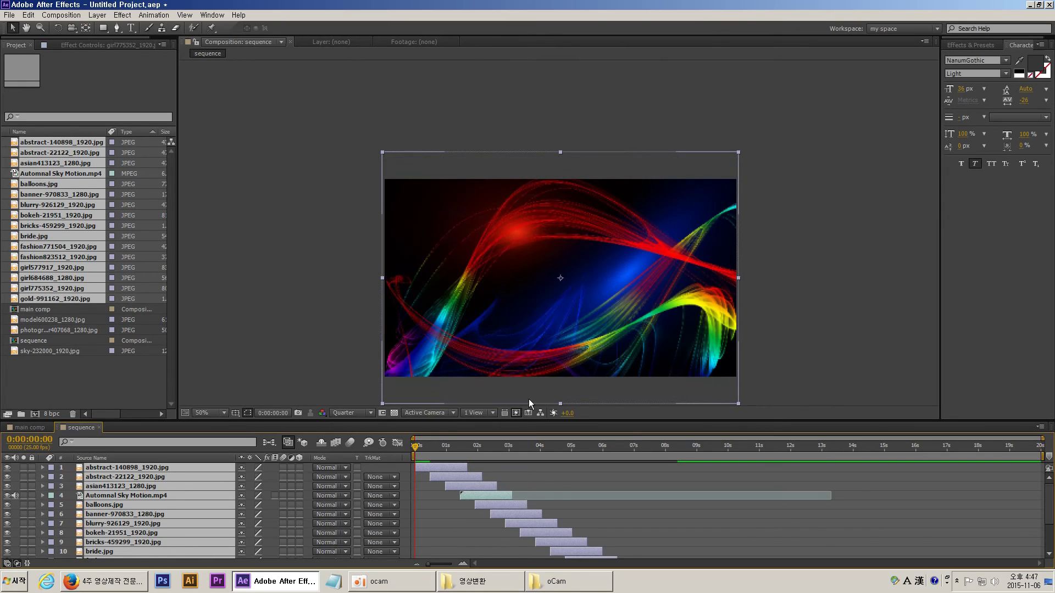
Scrub through the dissolves to 0:00:01:15 with the layers' Opacity keyframes shown, and undo the layer sequencing.
mouse_move(427, 454)
mouse_down()
mouse_move(498, 449)
mouse_move(441, 454)
mouse_up()
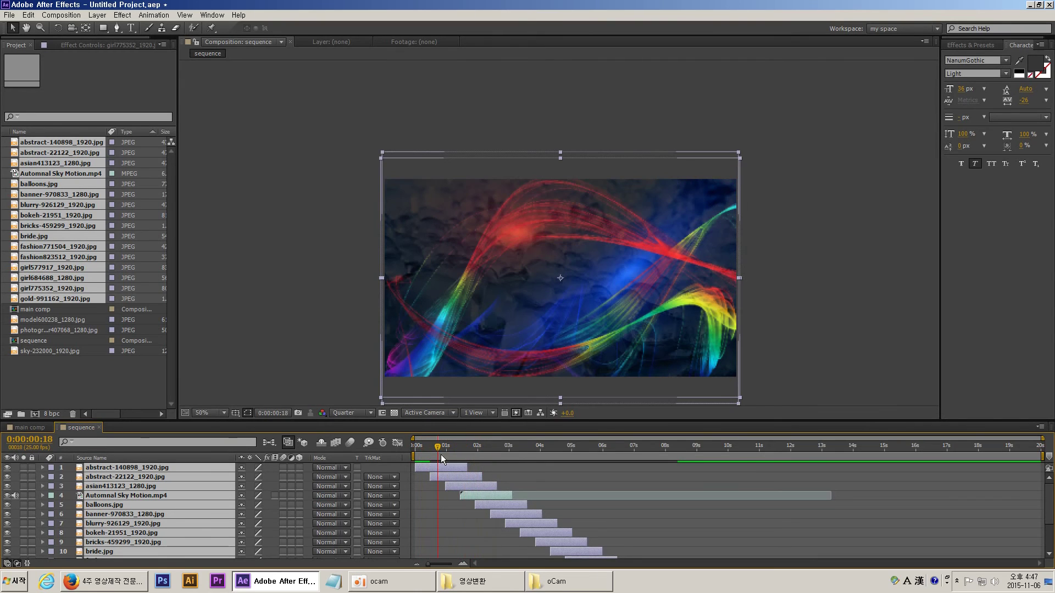
key(t)
click(416, 447)
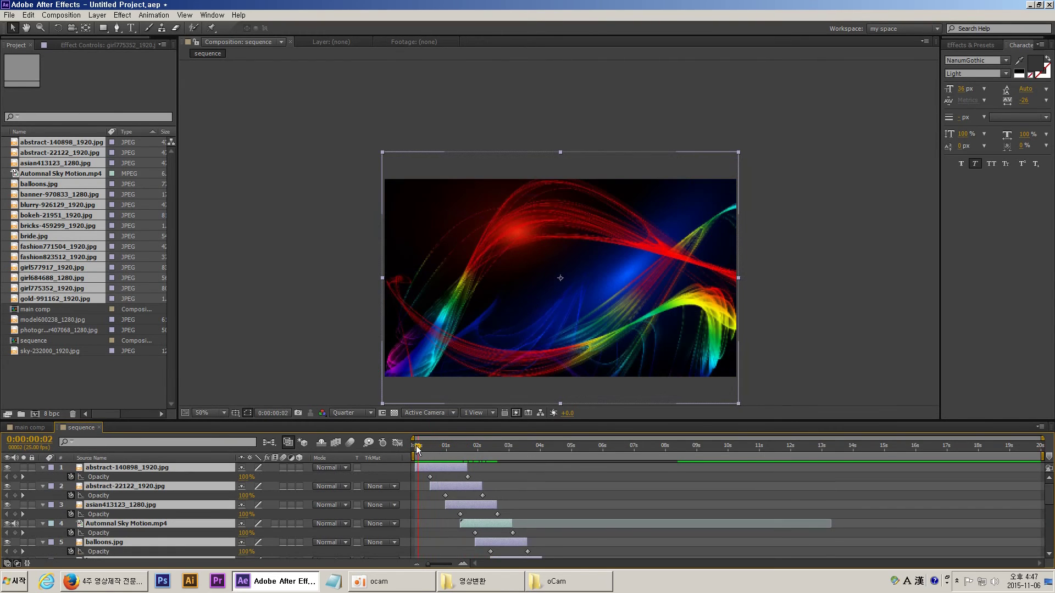
drag(419, 446, 465, 452)
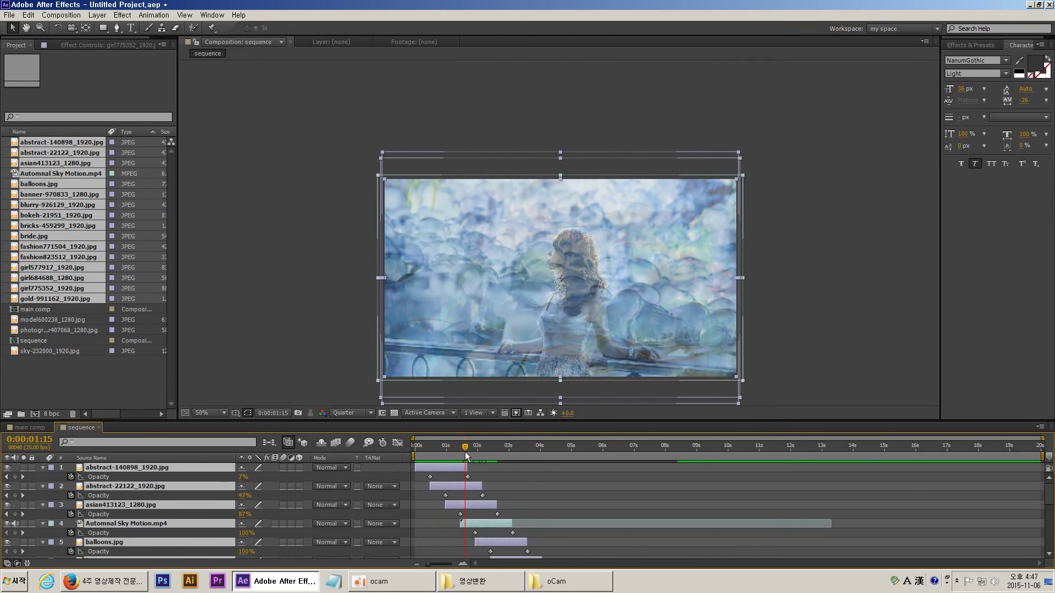
key(ctrl+z)
Sequence the selected layers with a 0:00:00:20 overlap and the Dissolve Front Layer transition.
right_click(431, 465)
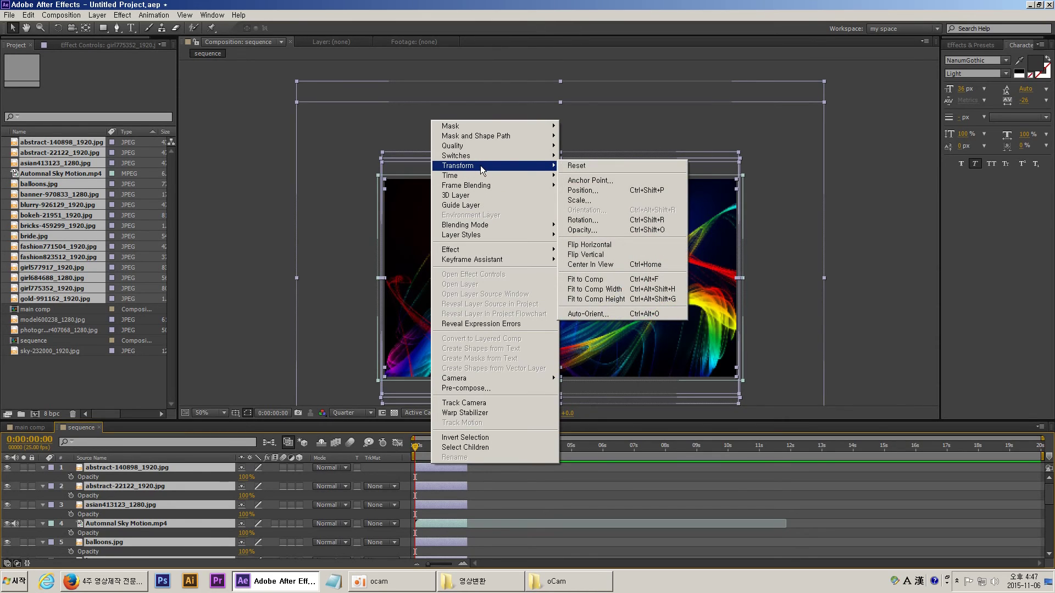
mouse_move(483, 259)
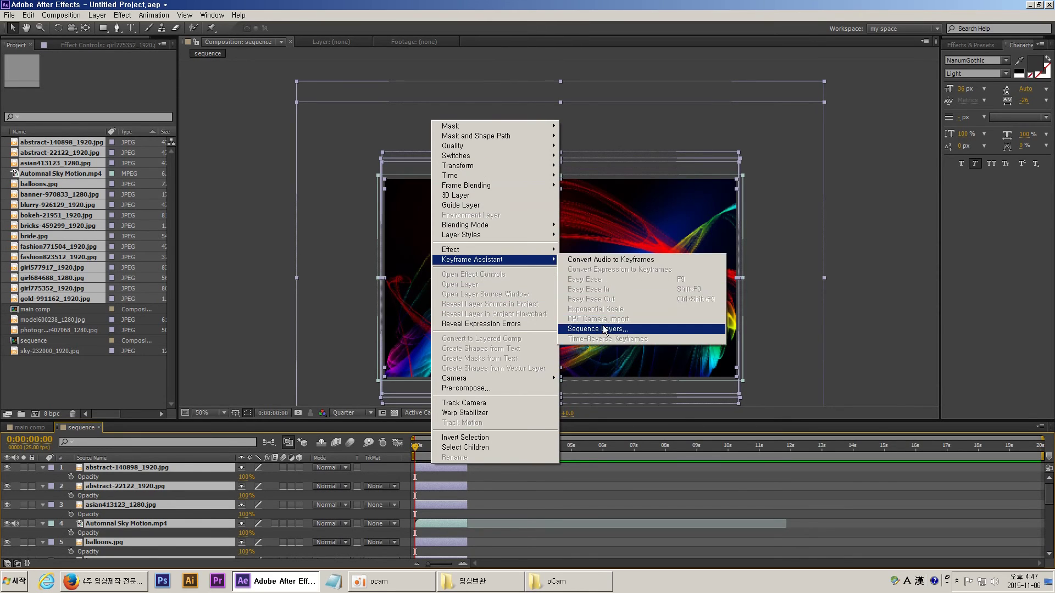
click(581, 329)
click(505, 271)
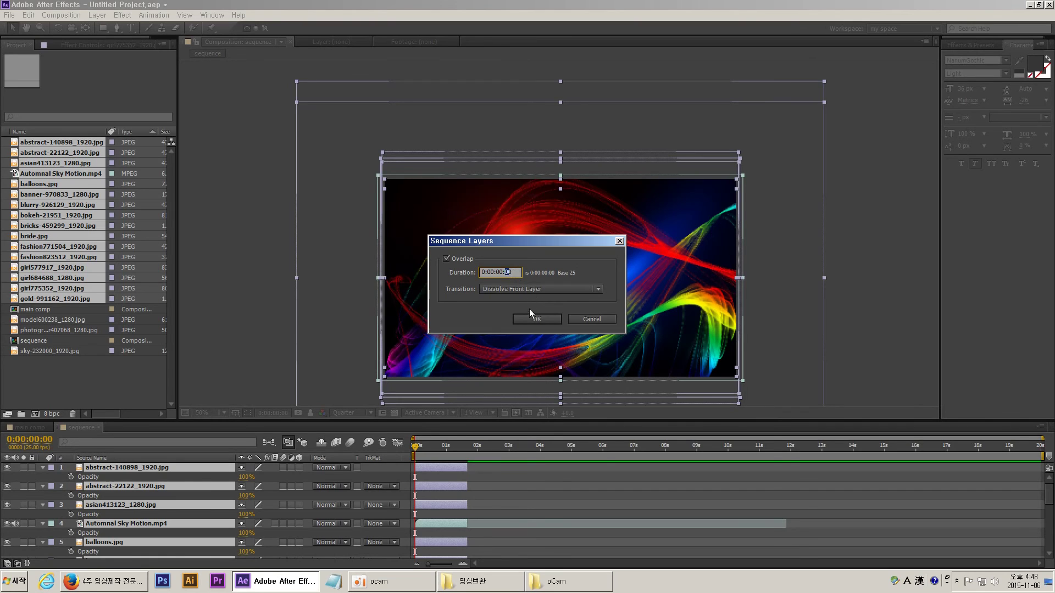
text(2)
key(Tab)
click(536, 320)
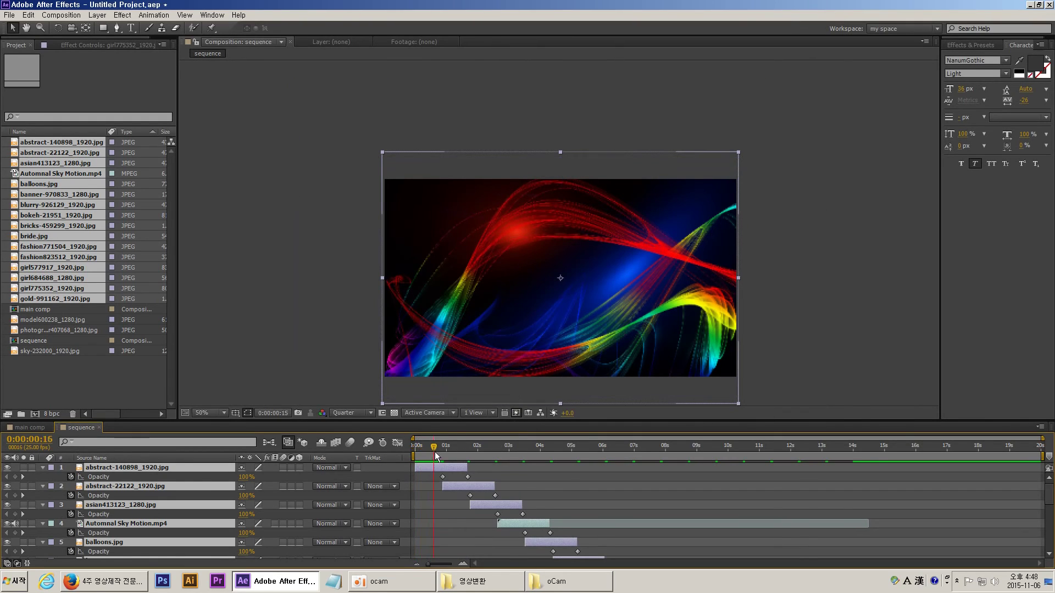
Preview the 20-frame dissolves from the start of the comp, and undo the layer sequencing.
drag(434, 451, 406, 455)
key(KP_0)
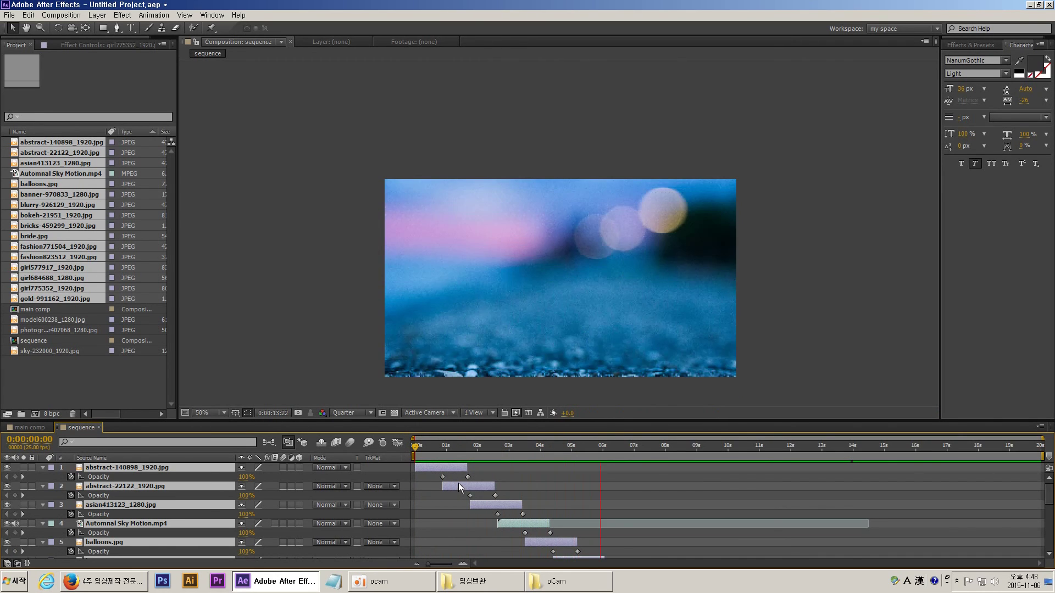
key(space)
key(ctrl+z)
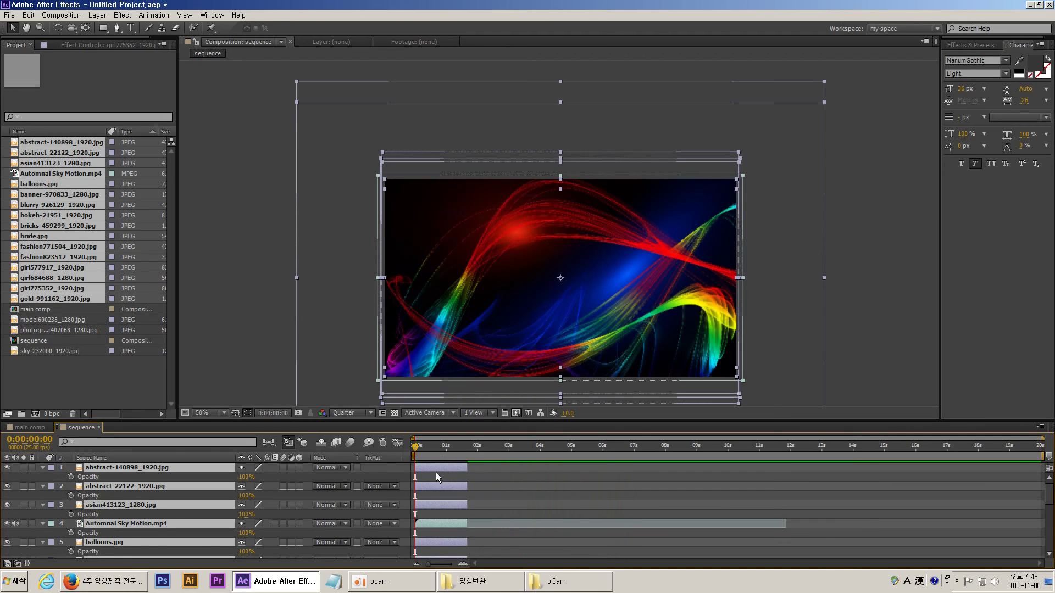
Sequence the selected layers with a 0:00:00:10 overlap and the Dissolve Front Layer transition.
right_click(436, 470)
mouse_move(505, 265)
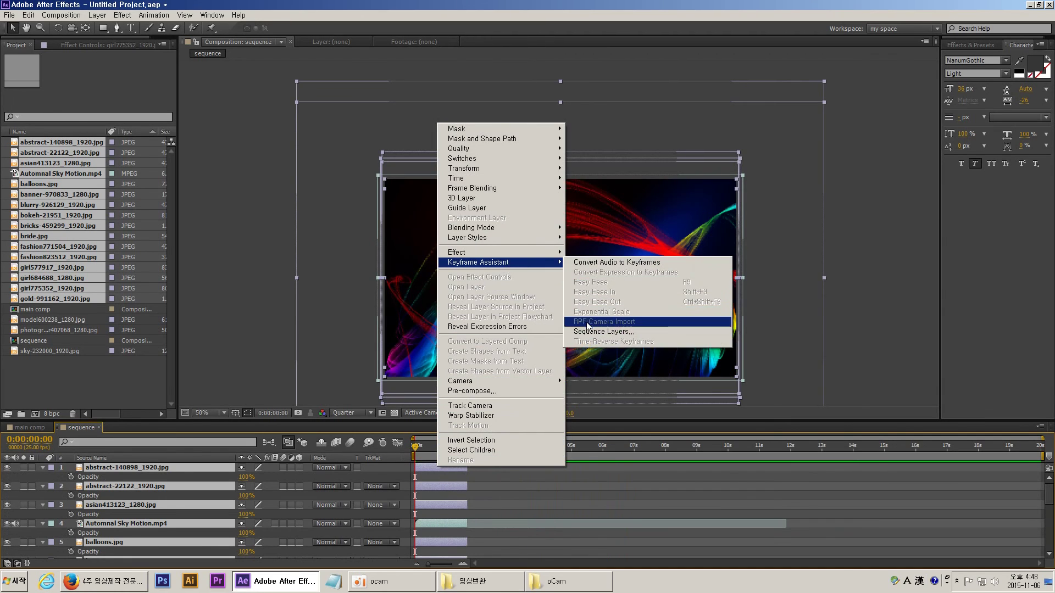
click(603, 331)
click(506, 272)
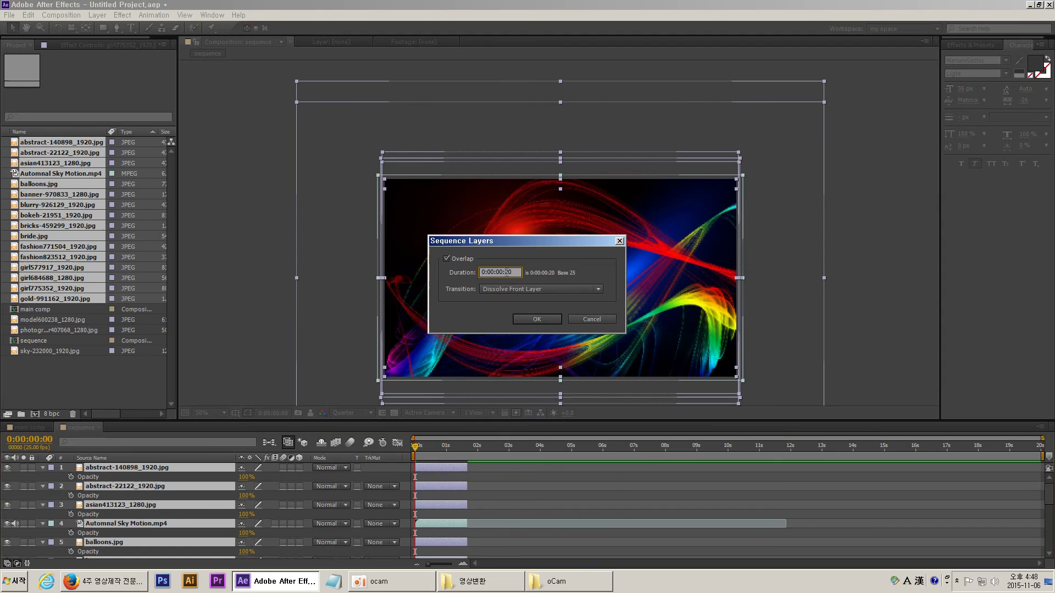
click(542, 318)
Preview the 10-frame dissolves, and undo the layer sequencing.
key(KP_0)
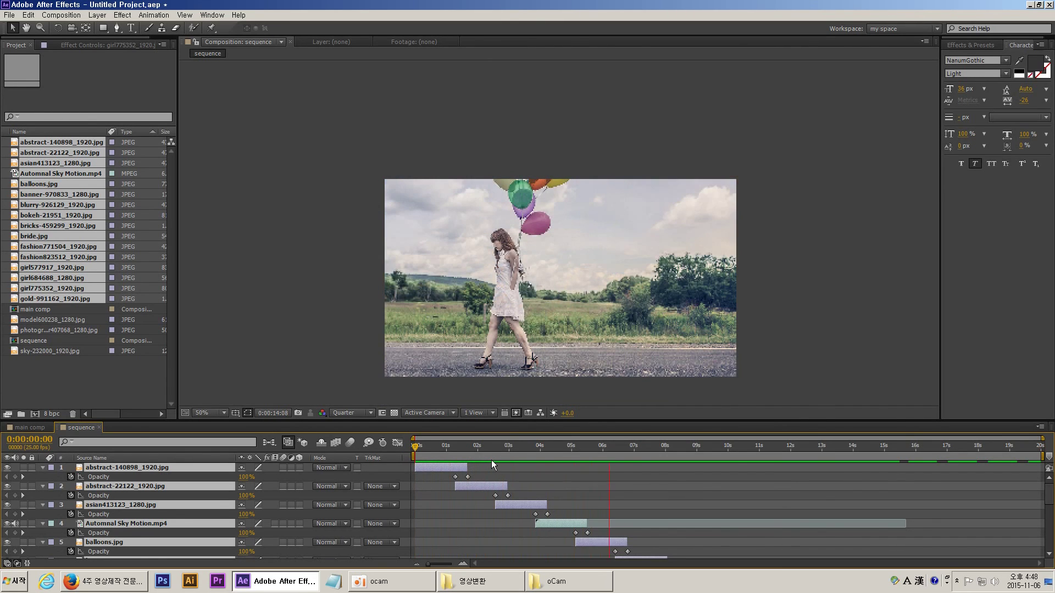
key(space)
key(ctrl+z)
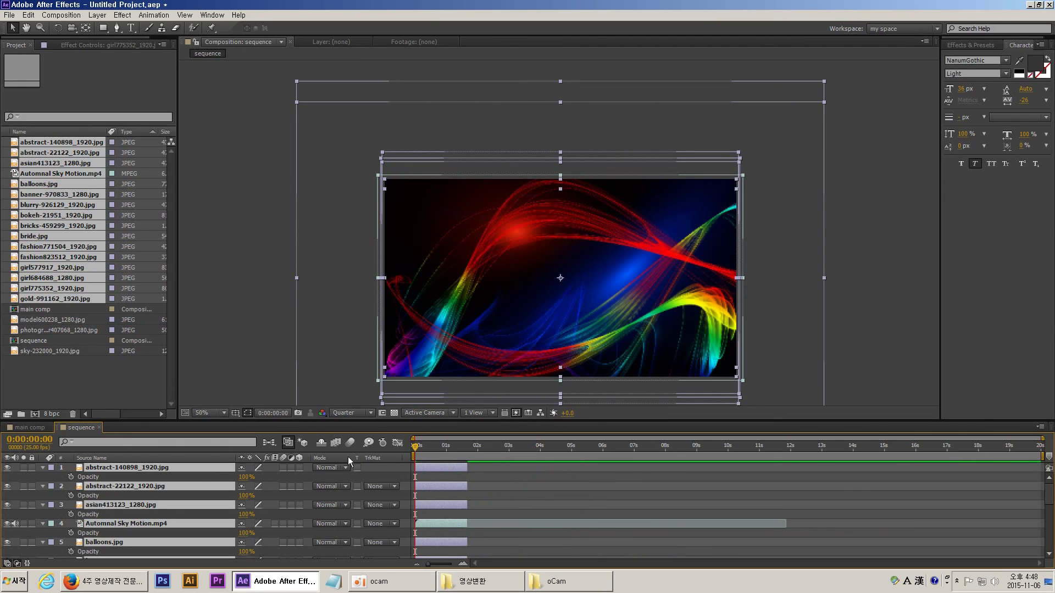
Hide the layers' Opacity properties and reselect all layers from abstract-140898_1920.jpg to gold-991162_1920.jpg.
key(t)
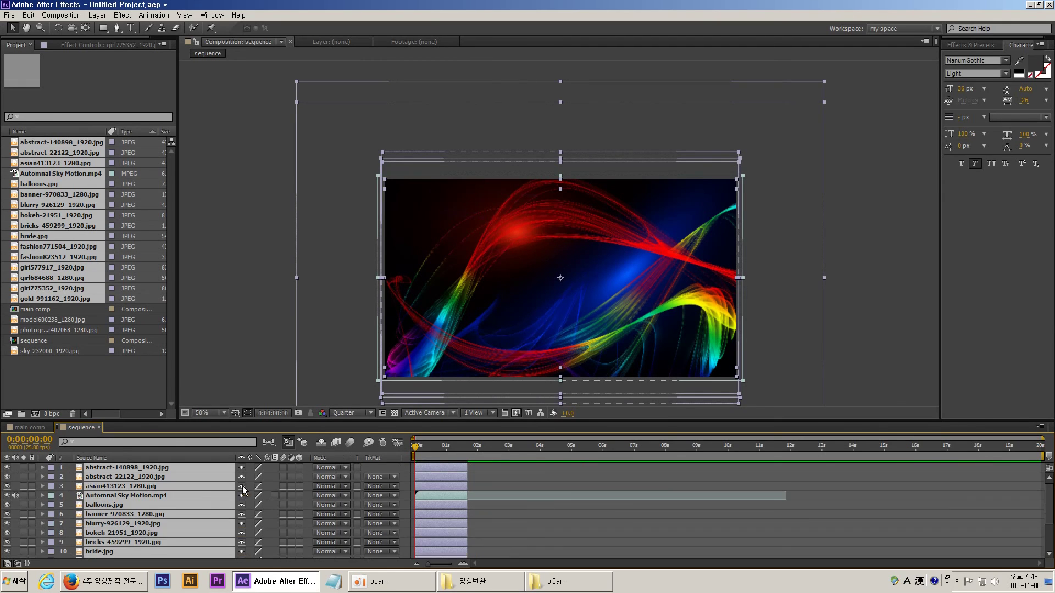
click(529, 523)
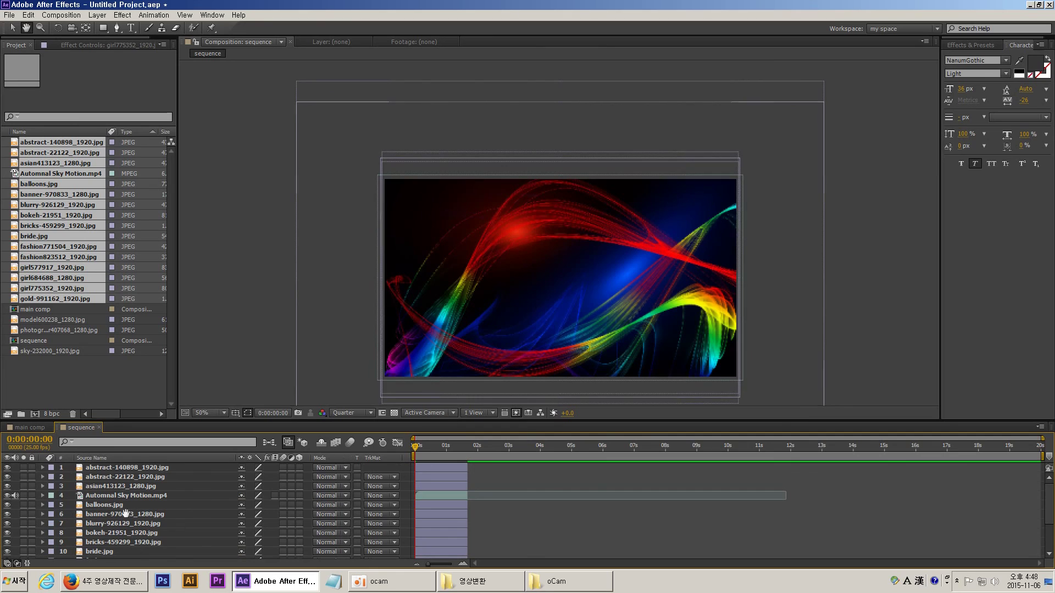
click(111, 469)
key(space)
scroll(110, 508, down, 3)
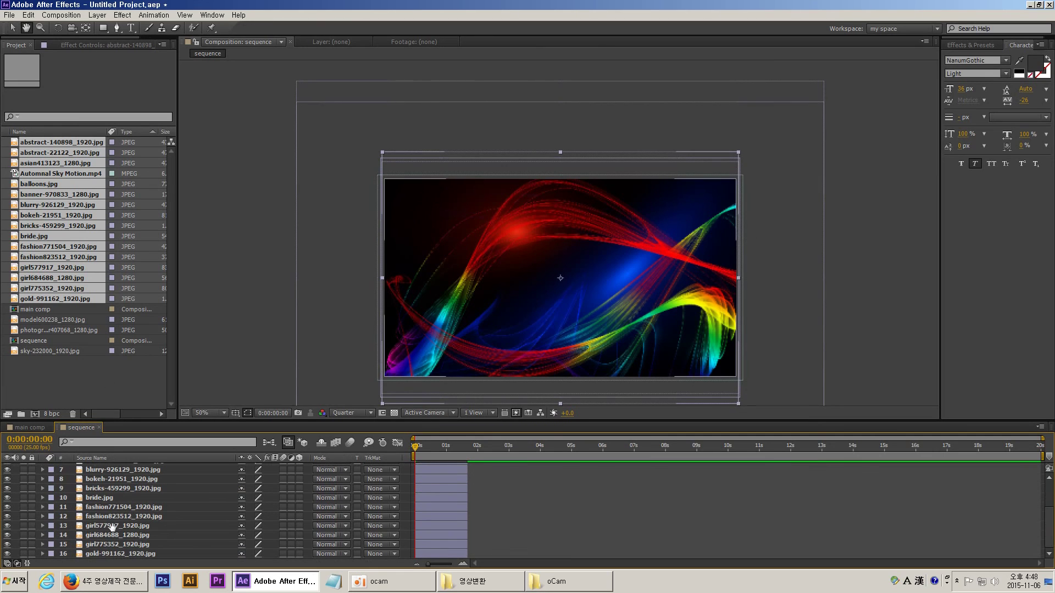
key(ctrl+a)
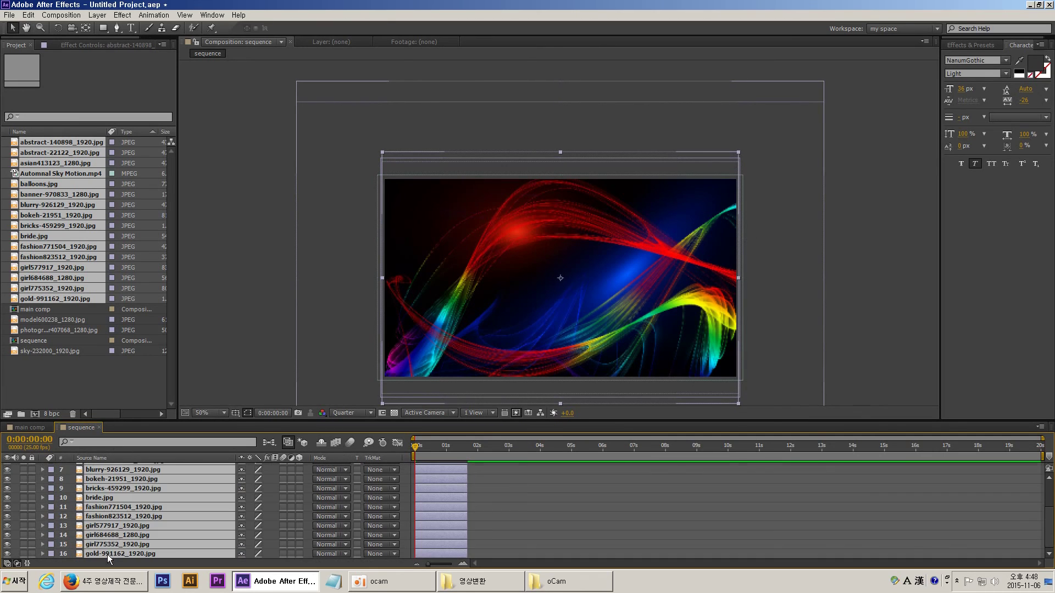
Sequence the selected layers end to end with Overlap turned off, and undo the sequencing.
right_click(117, 520)
mouse_move(176, 318)
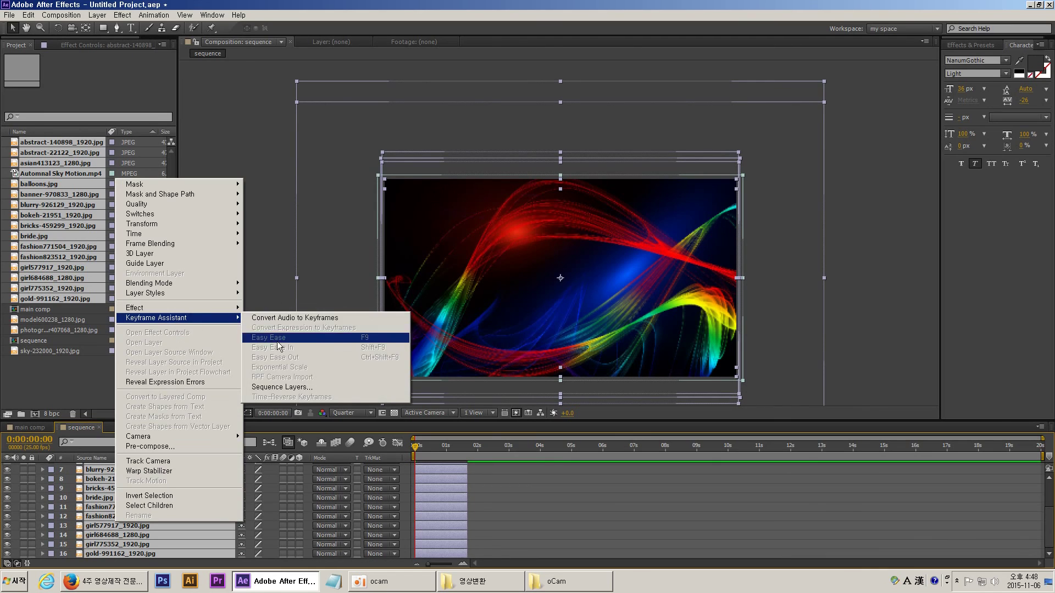
click(272, 387)
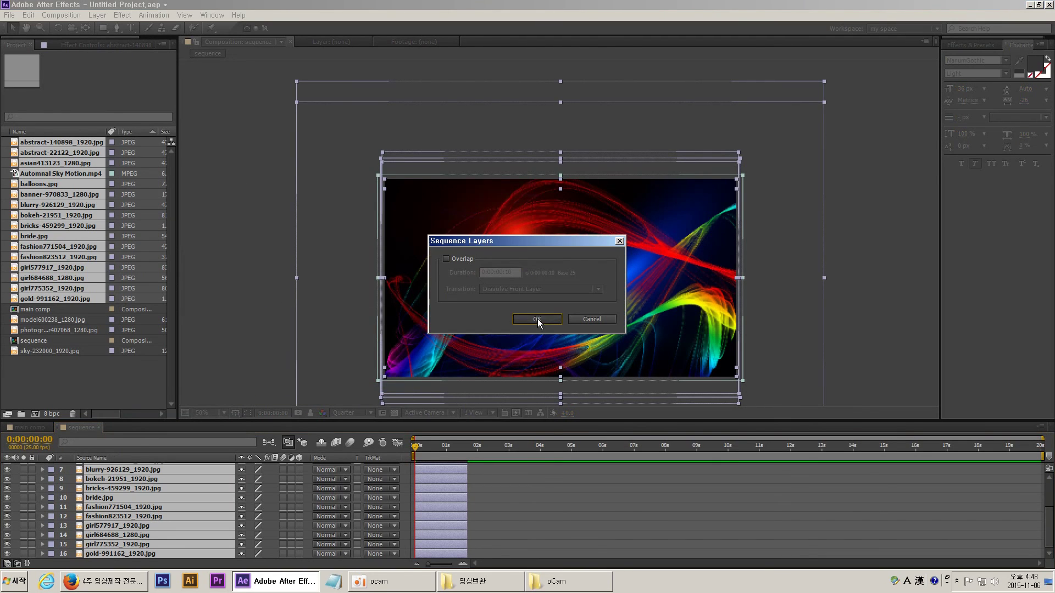
click(538, 318)
scroll(463, 467, up, 2)
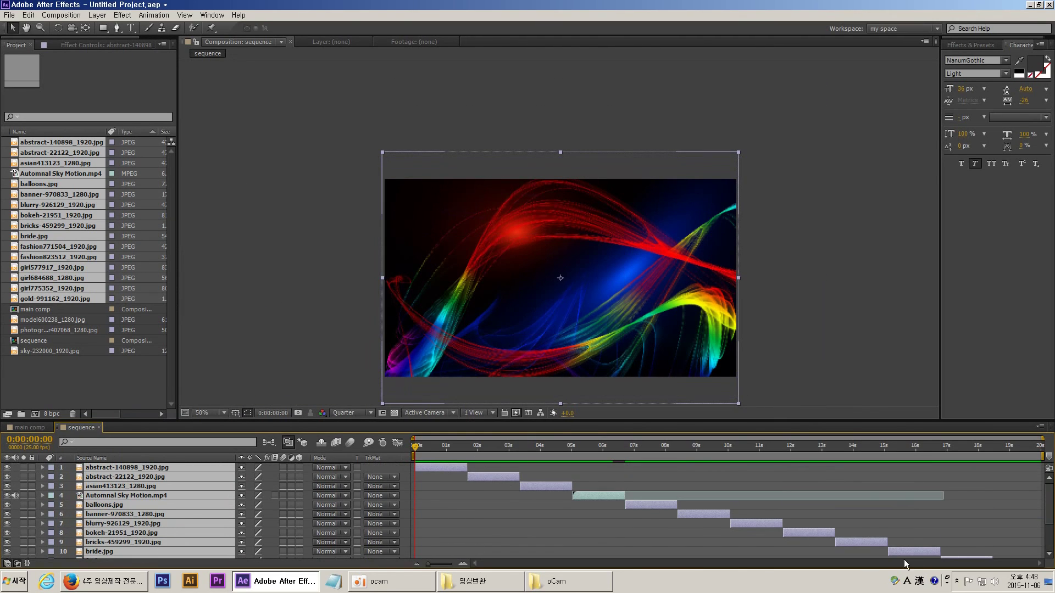
key(ctrl+z)
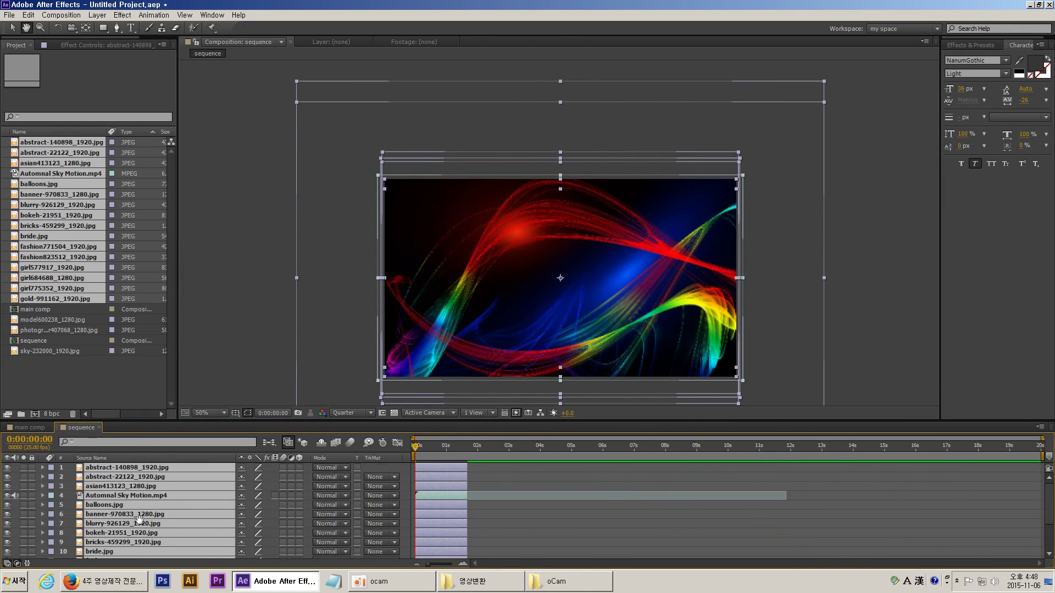
Select gold-991162_1920.jpg first, extend the selection to all layers, and sequence them end to end with Overlap turned off.
scroll(68, 543, down, 2)
click(110, 552)
key(h)
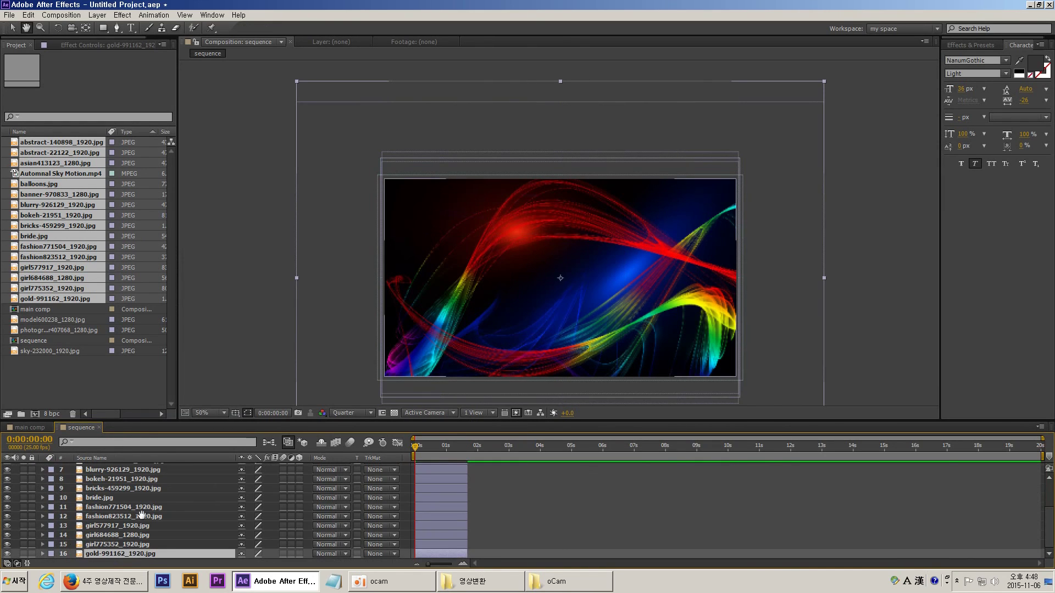
scroll(143, 527, up, 2)
key(ctrl+a)
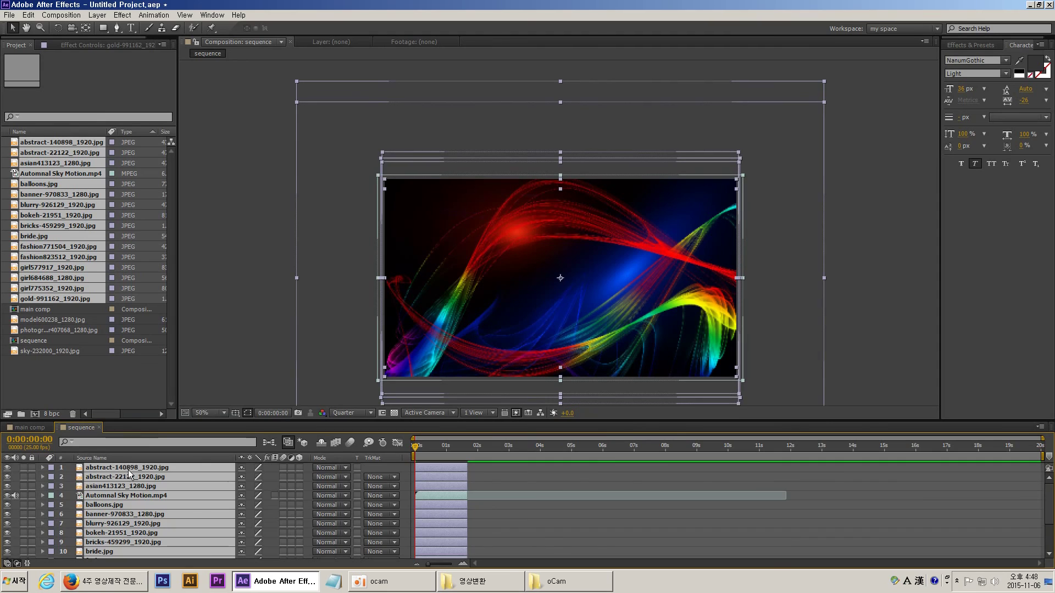
right_click(125, 476)
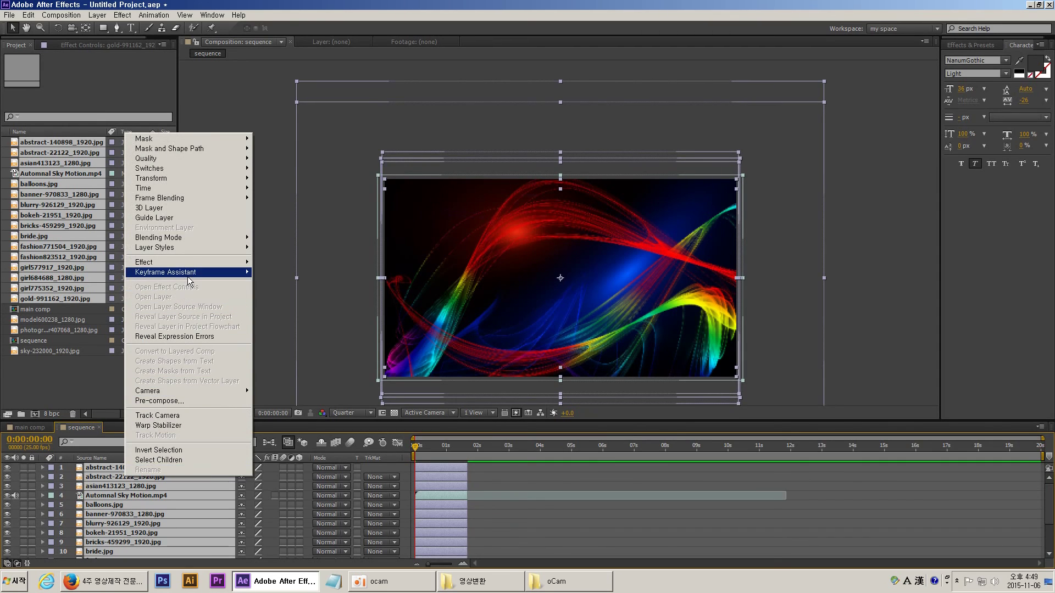
mouse_move(189, 272)
click(291, 343)
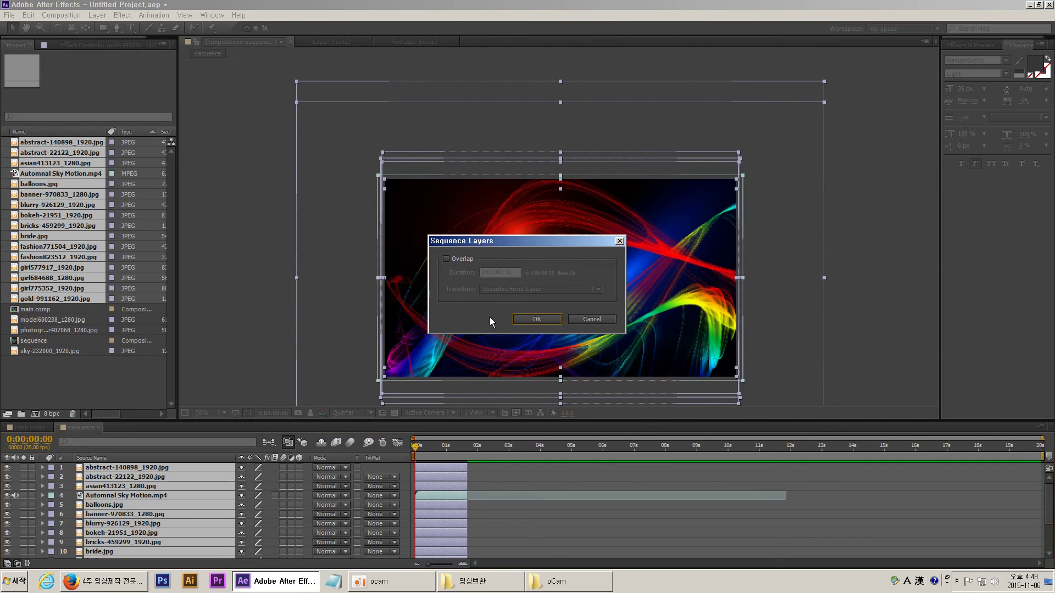
click(537, 319)
Scrub through the sequence comp to review the reversed layer order, and return the playhead to 0:00:00:00.
scroll(568, 516, down, 3)
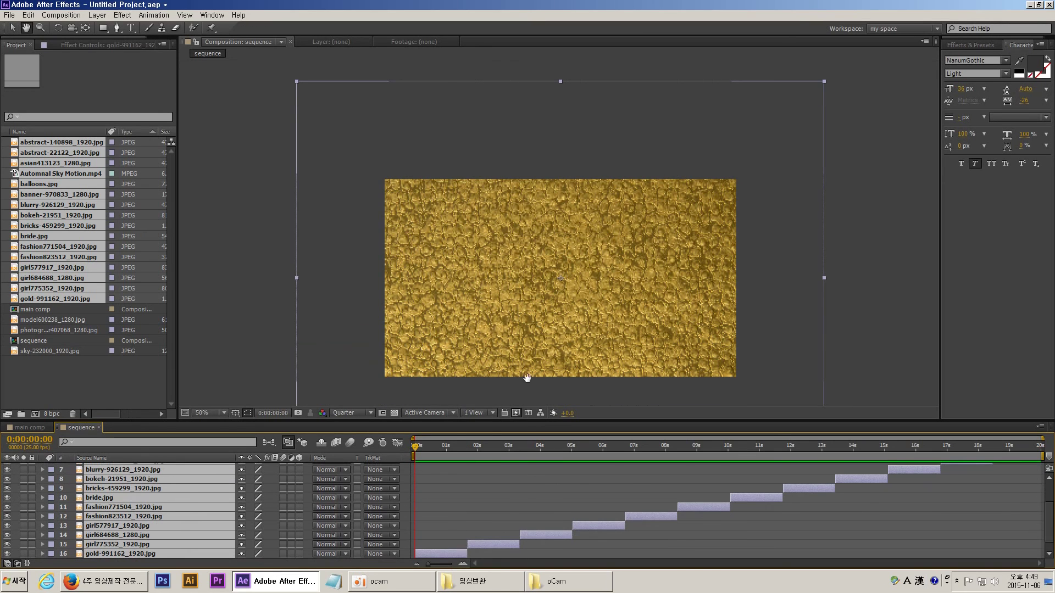
drag(438, 446, 683, 424)
drag(746, 420, 914, 442)
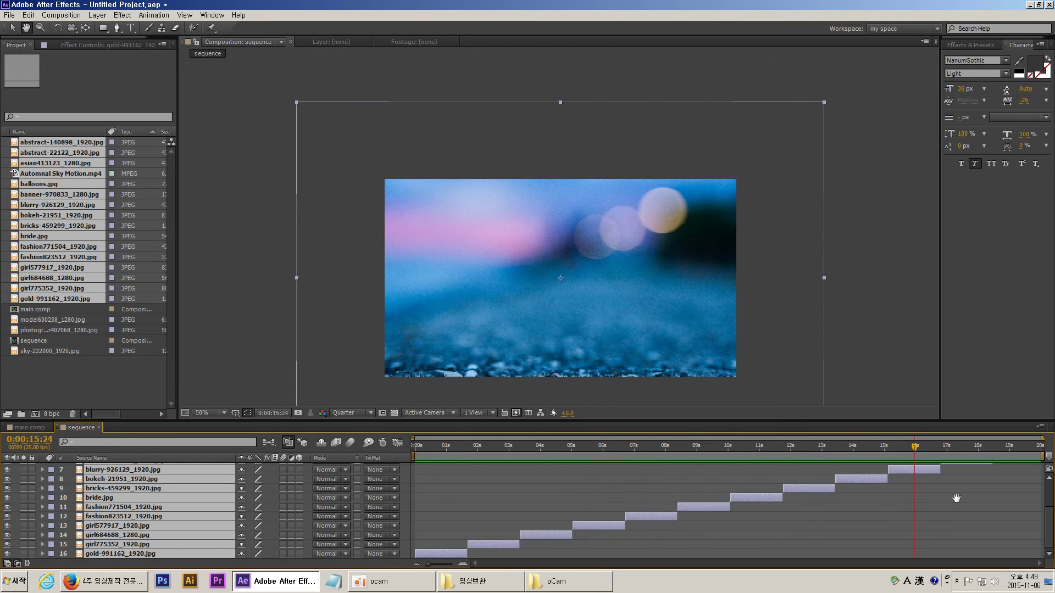
scroll(956, 483, up, 3)
click(980, 445)
drag(980, 444, 592, 456)
drag(416, 445, 317, 438)
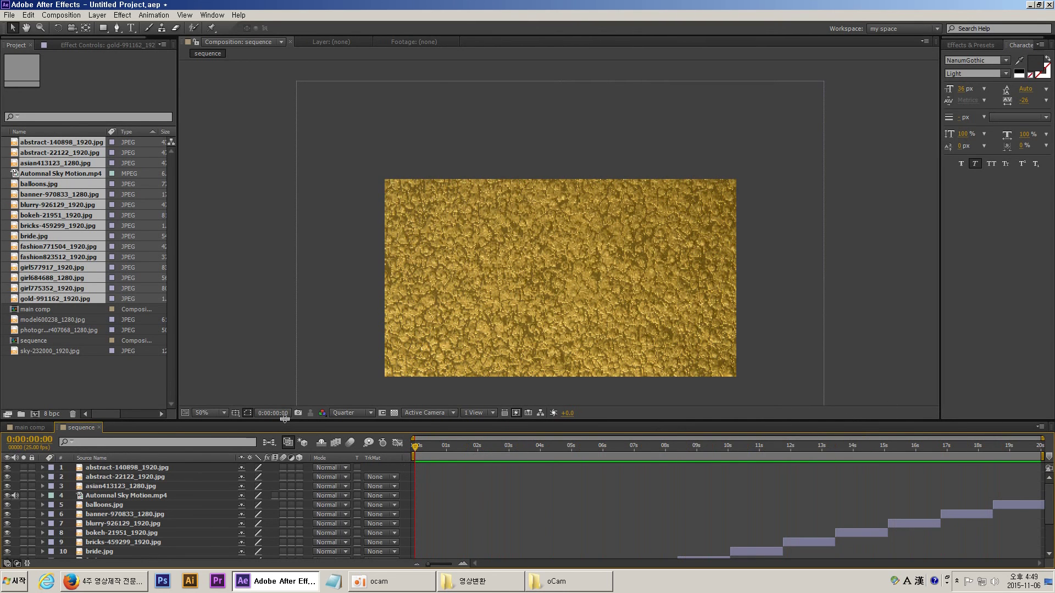